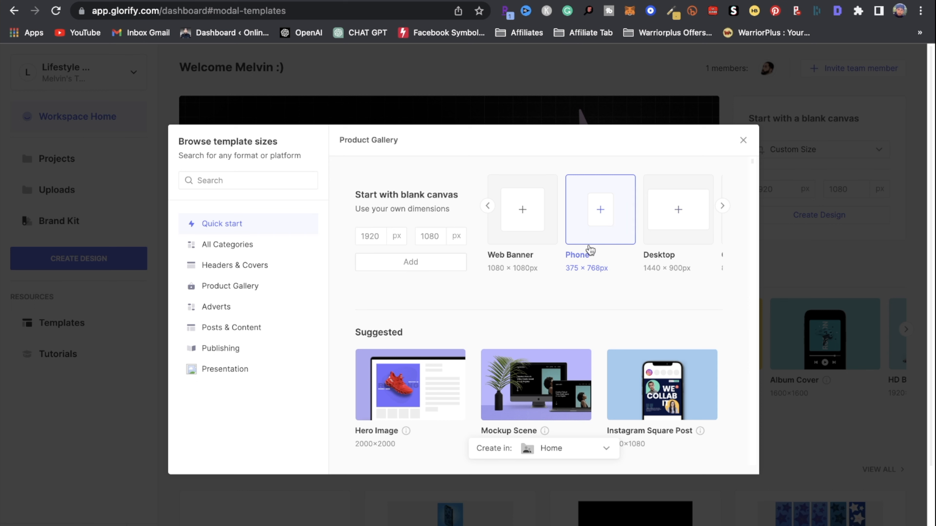
Step: Create a new design with a blank Phone canvas of 375 × 768 px
click(723, 208)
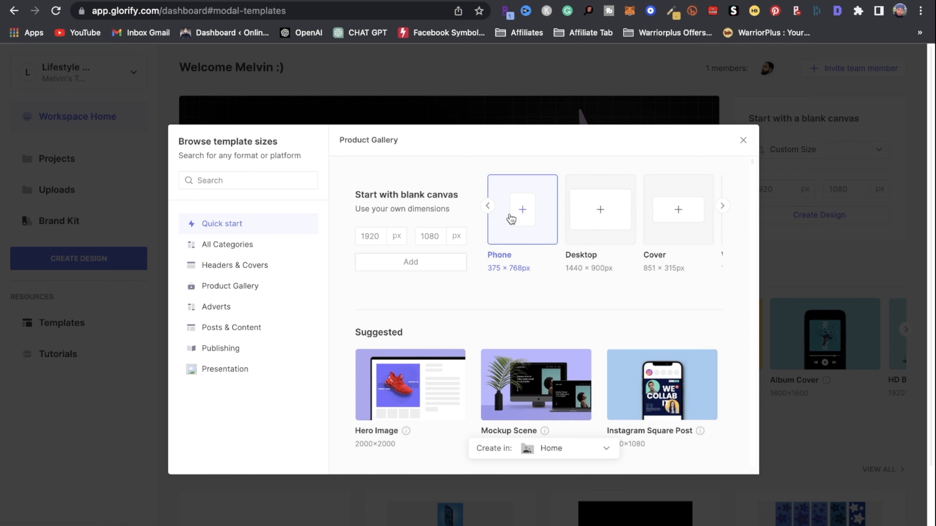
click(486, 212)
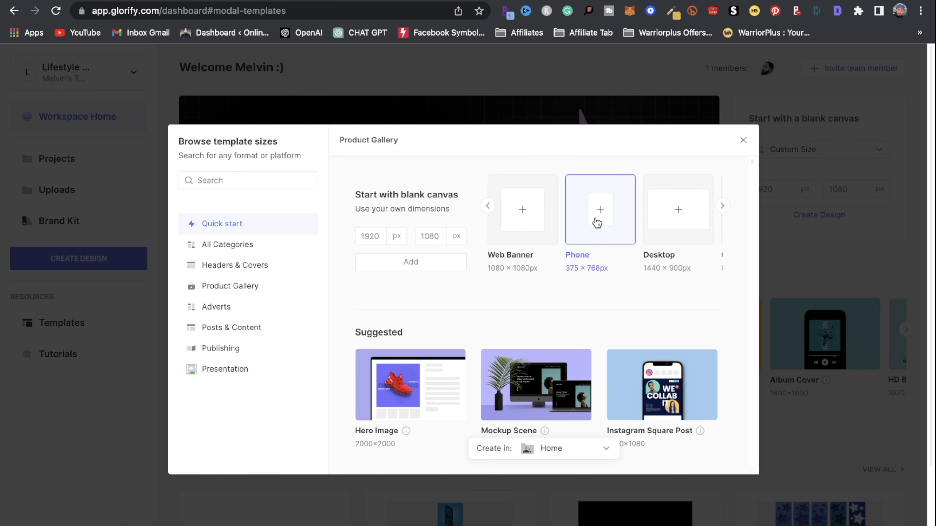
click(600, 218)
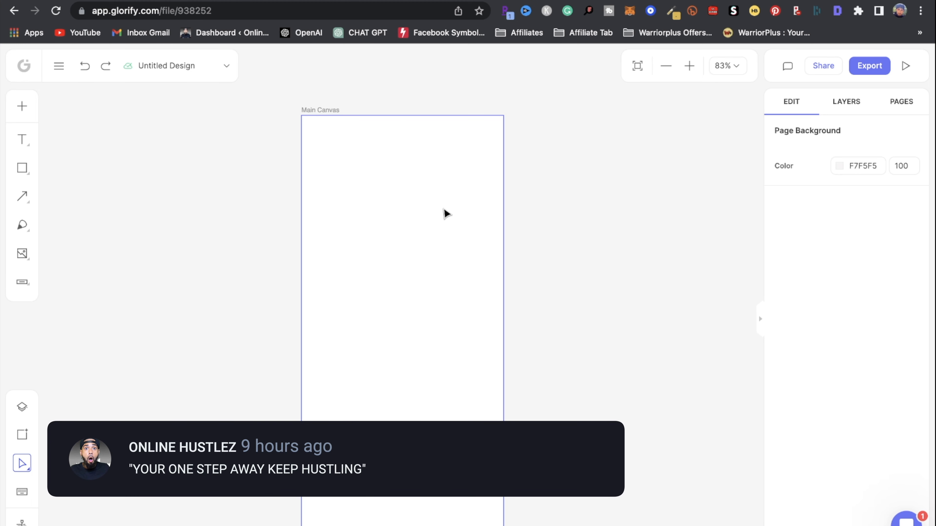
click(428, 144)
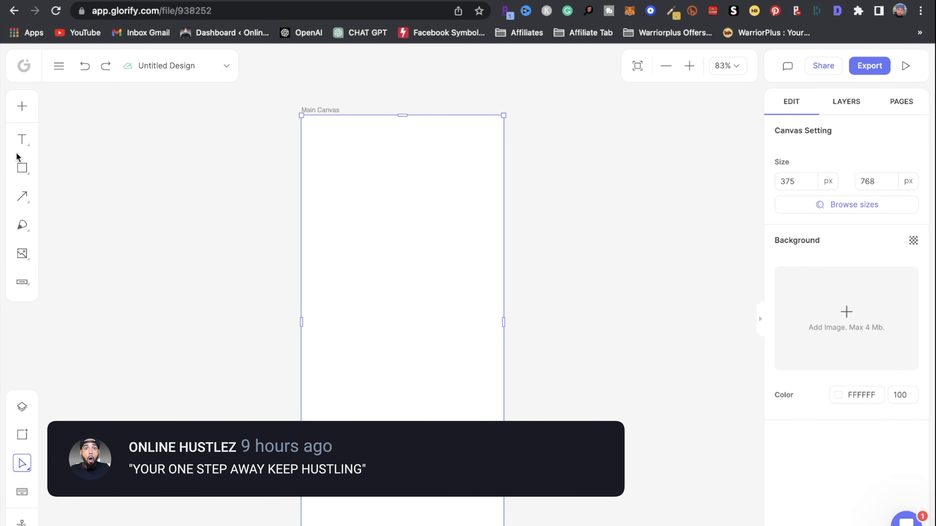
Step: Draw a star about 255 px wide near the canvas's upper right and tilt it slightly clockwise
mouse_move(20, 177)
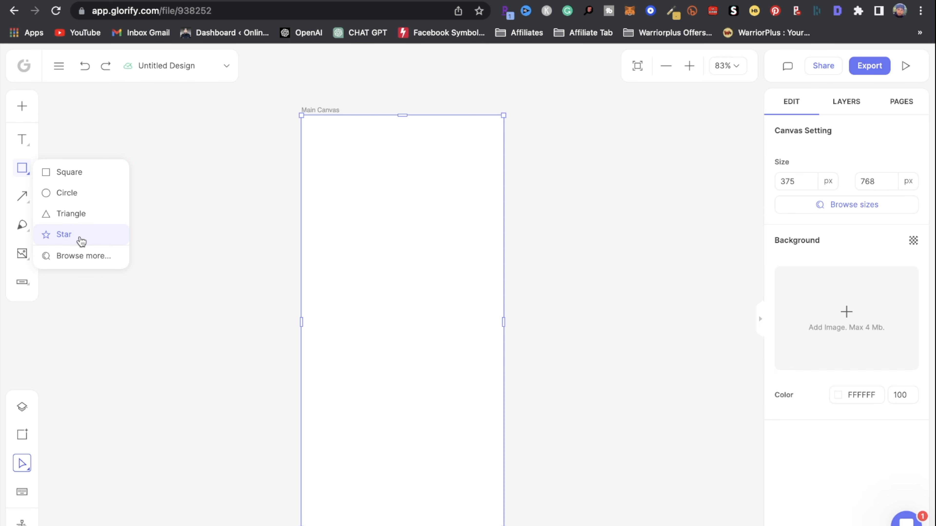
click(80, 239)
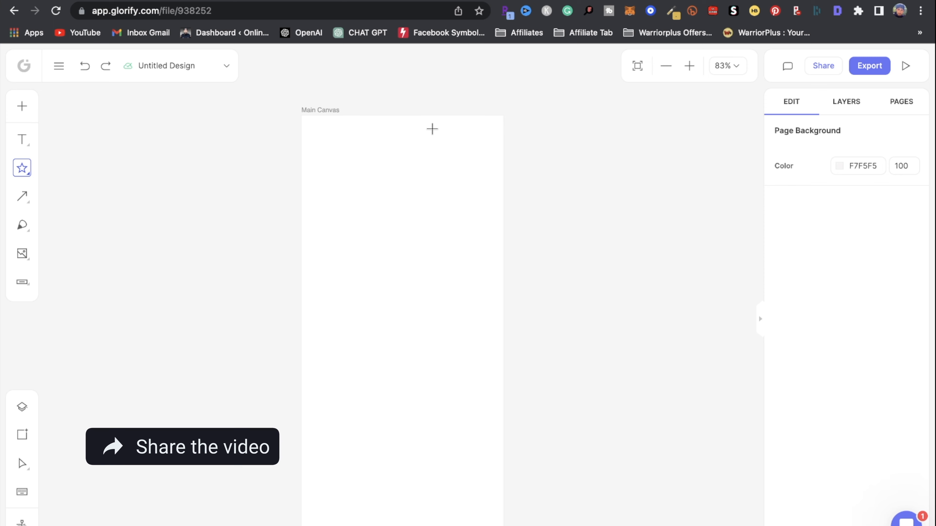
drag(439, 123, 431, 261)
drag(384, 196, 441, 190)
drag(428, 272, 408, 271)
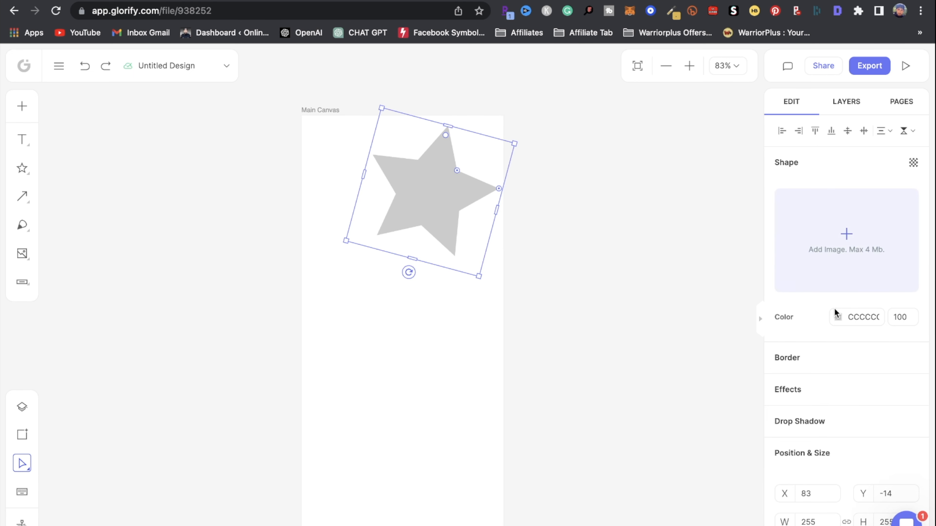
Step: Apply a radial gradient fill to the star and set its outer color stop to black 000000
click(839, 318)
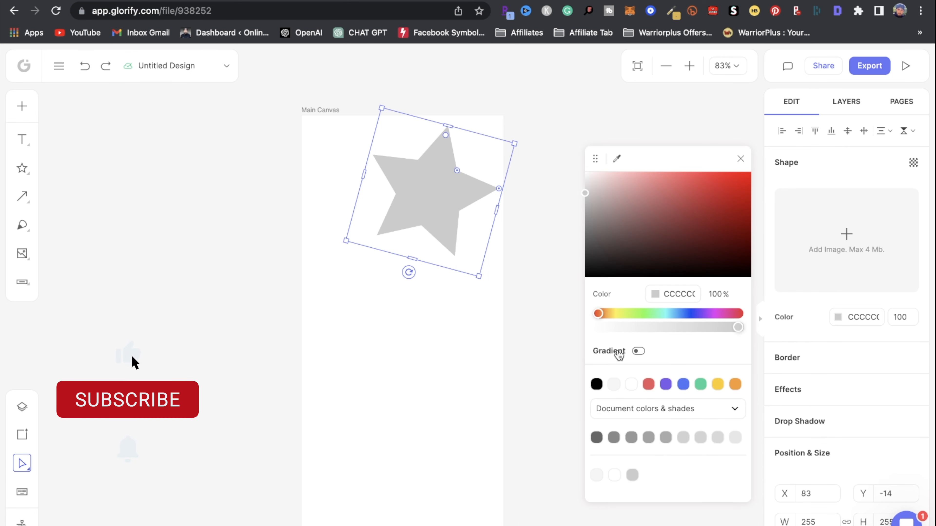
click(638, 352)
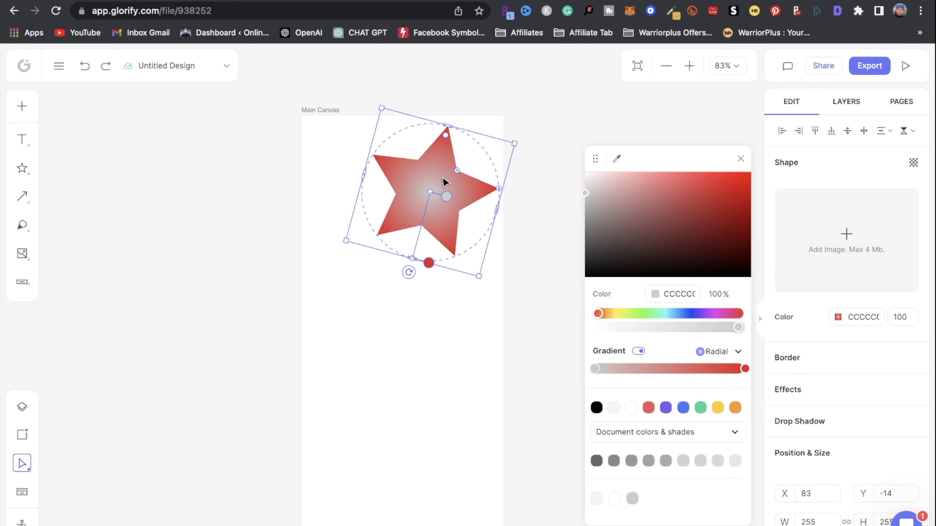
click(745, 368)
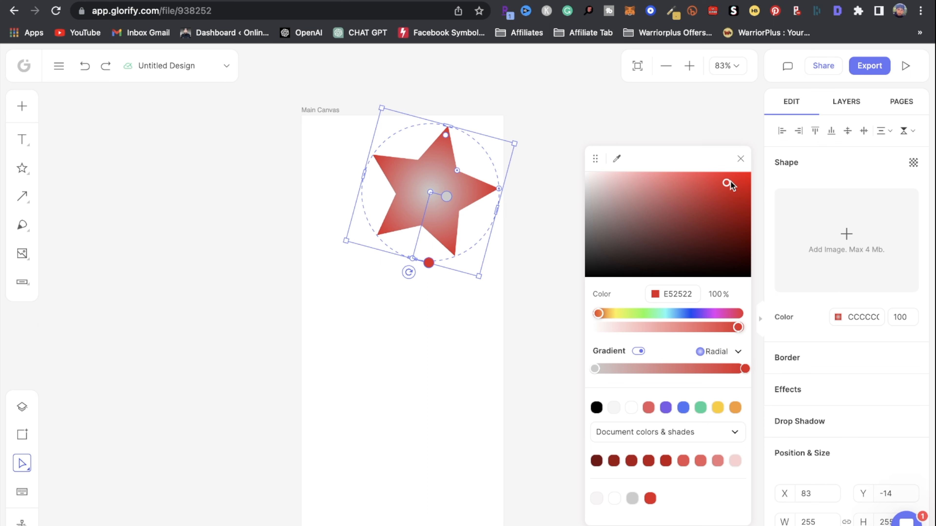
mouse_move(727, 184)
mouse_down()
mouse_move(572, 251)
mouse_move(566, 285)
mouse_up()
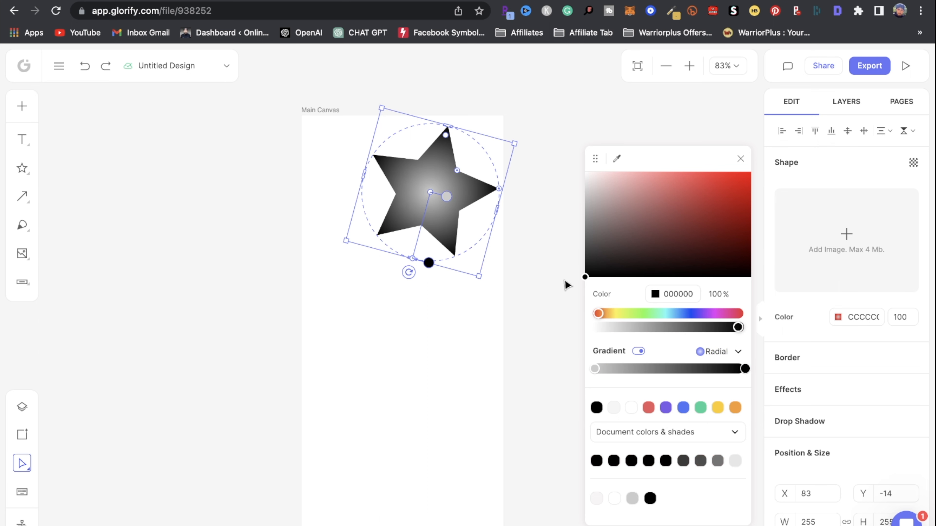
Step: Set the inner color stop of the star's gradient to purple BC05FF
click(596, 369)
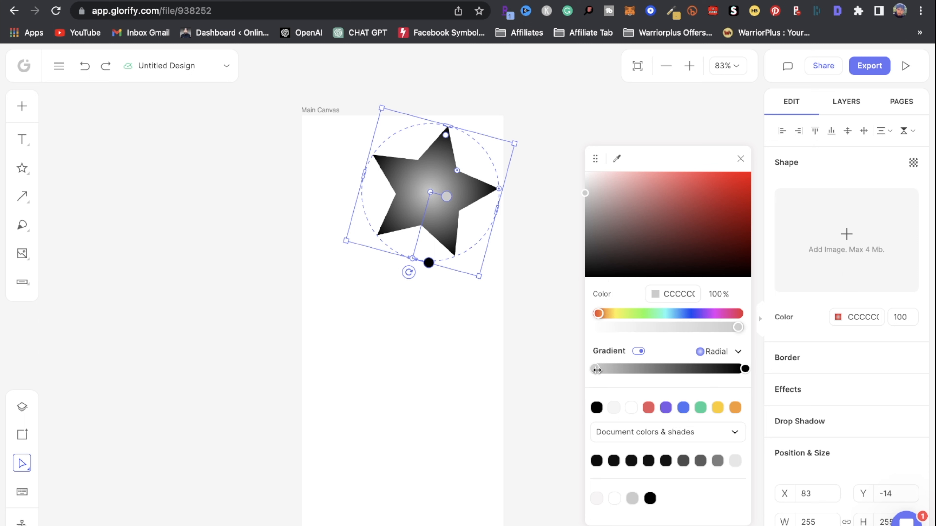
click(708, 315)
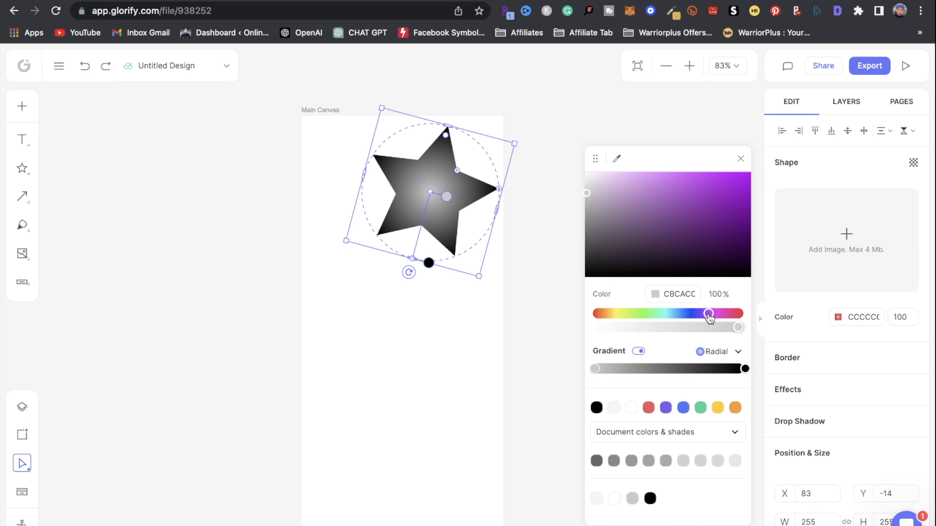
mouse_move(704, 211)
mouse_down()
mouse_move(748, 184)
mouse_move(715, 177)
mouse_move(670, 192)
mouse_move(713, 167)
mouse_move(748, 170)
mouse_up()
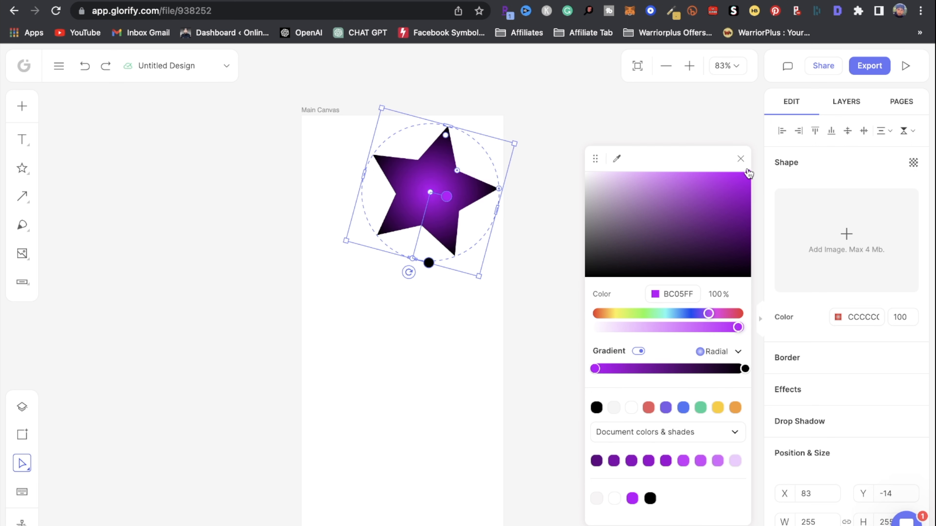
click(459, 312)
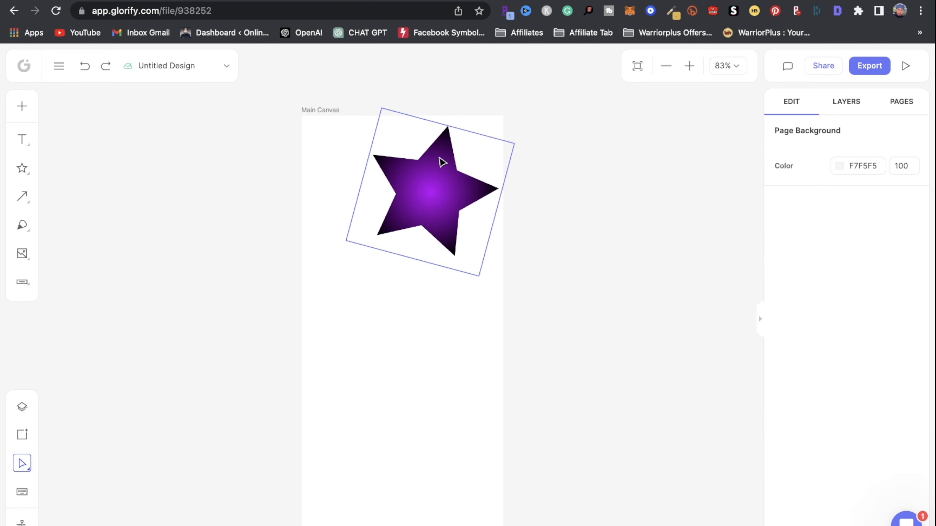
Step: Add a copy of the star scaled down to about 195 px and center it on the original
click(442, 162)
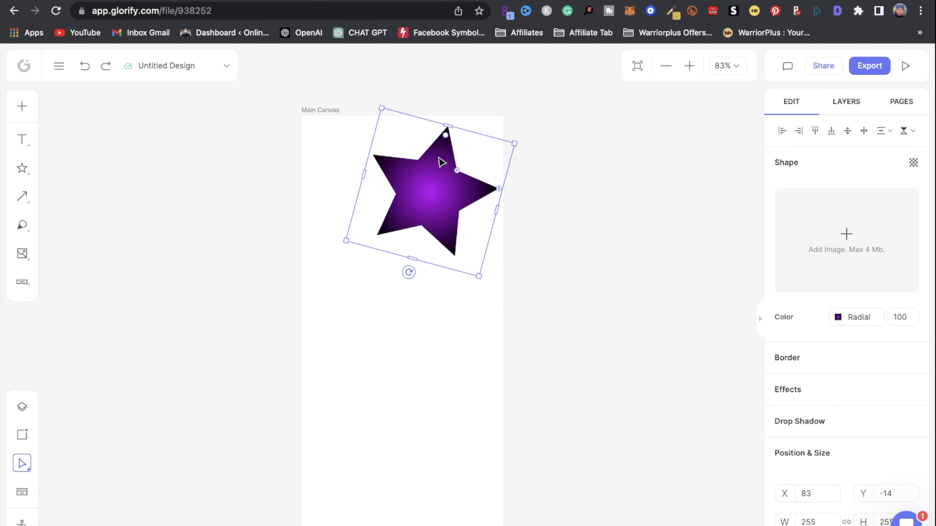
drag(381, 108, 410, 154)
drag(450, 221, 435, 196)
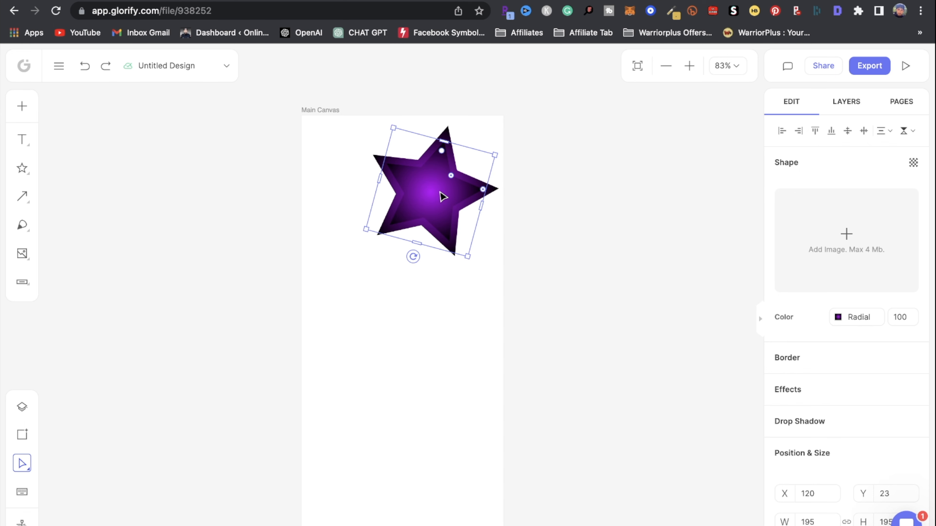
Step: Duplicate the 195 px star, shrink the copy to about 144 px and center it inside the other stars
key(super+d)
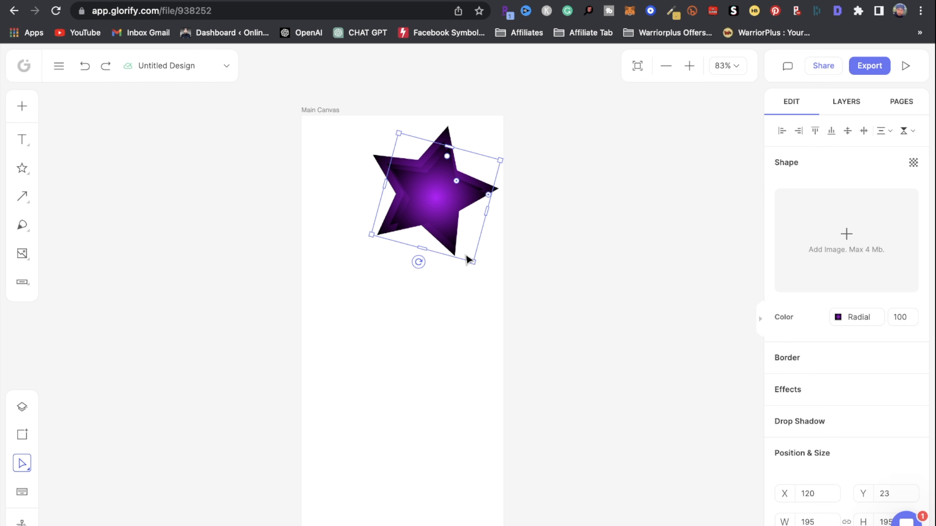
drag(473, 263, 453, 238)
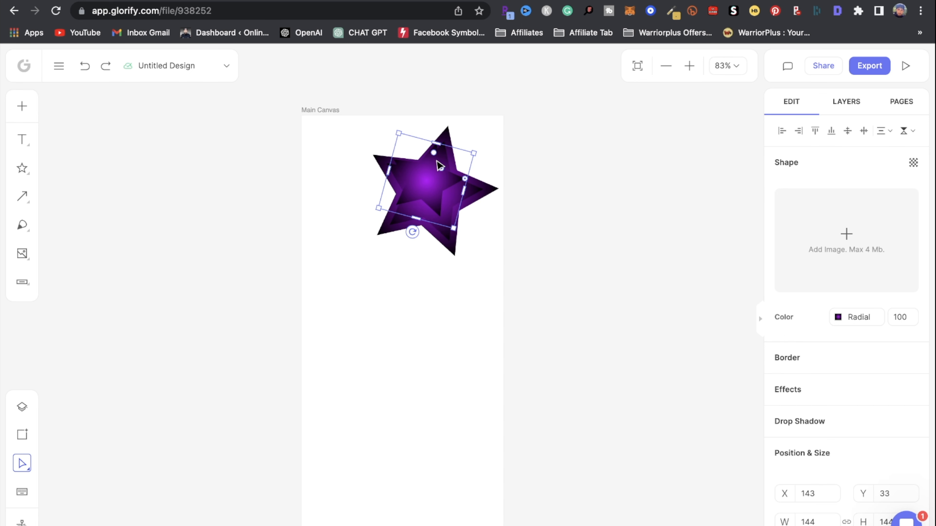
drag(445, 192, 452, 201)
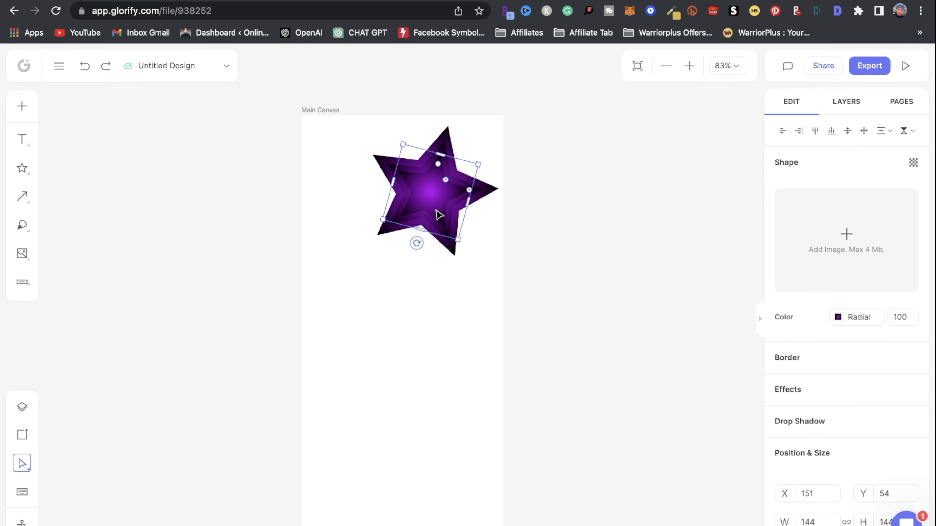
click(451, 291)
Step: Duplicate the 144 px star, shrink the copy further and center it as the innermost star
click(431, 213)
key(super+d)
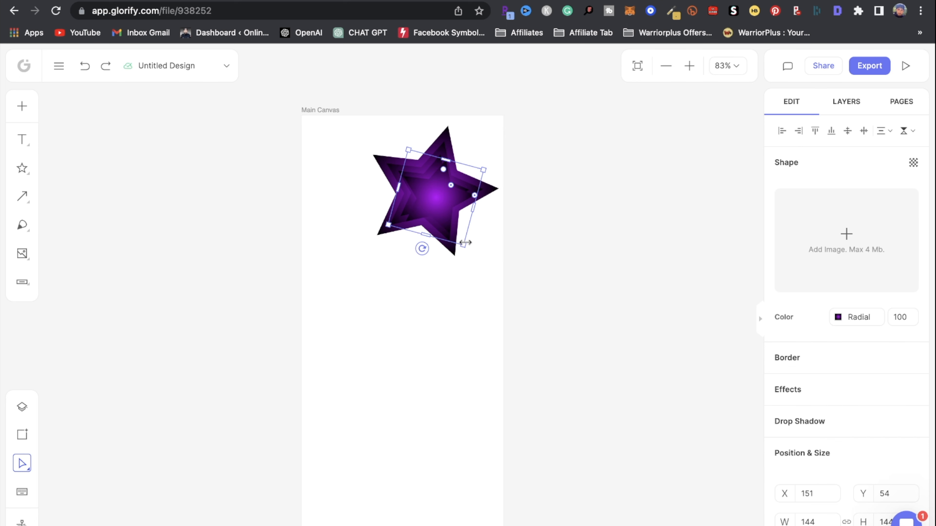
drag(465, 240, 443, 207)
drag(417, 174, 432, 197)
click(387, 278)
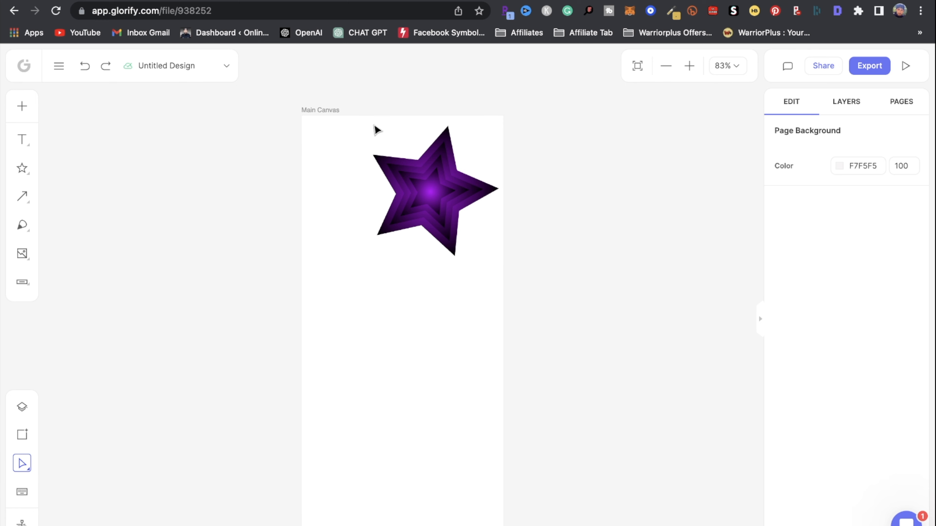
Step: Select all four nested stars and group them
drag(371, 129, 496, 262)
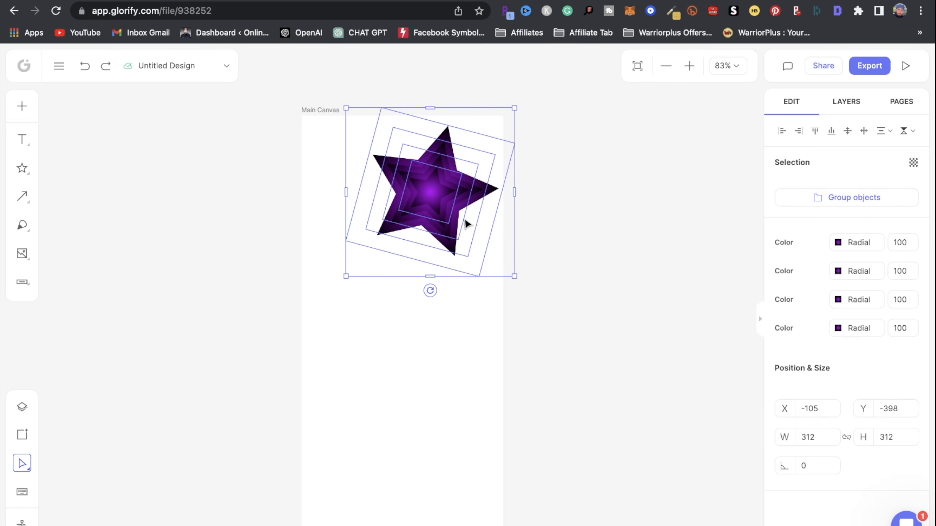
right_click(450, 202)
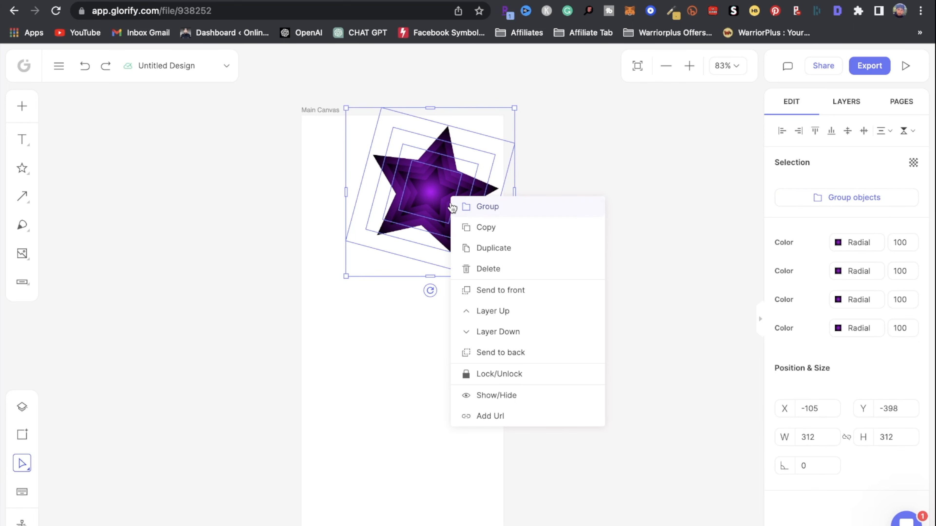
click(516, 210)
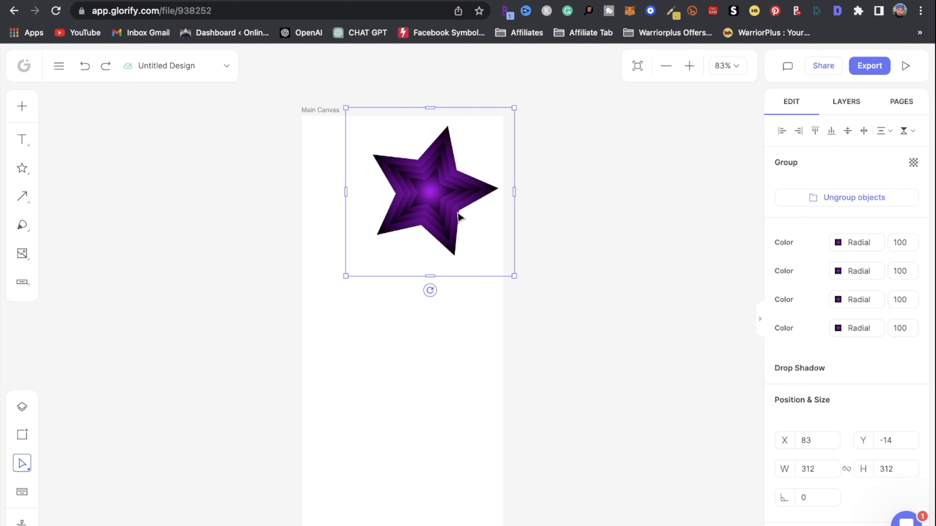
Step: Duplicate the star group, place the copy below on the canvas's left side and rotate it to 333°
key(super+d)
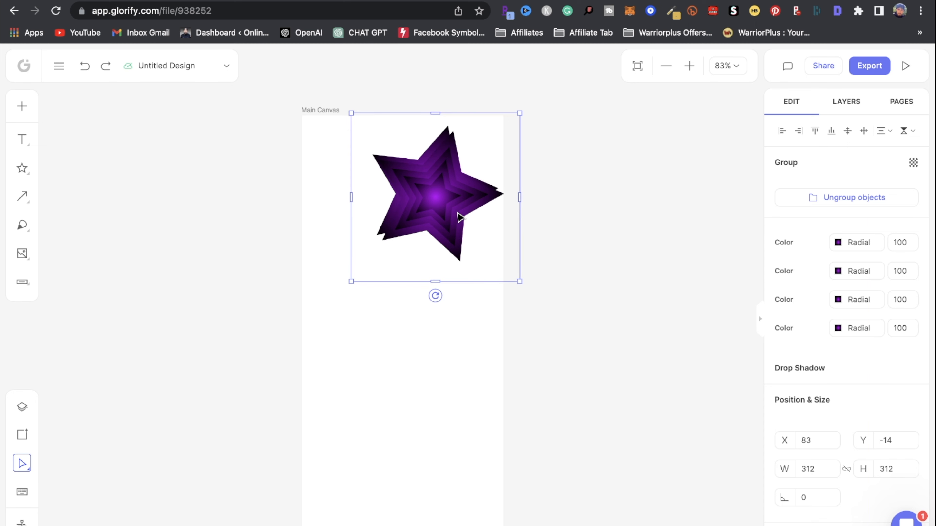
drag(457, 221, 394, 354)
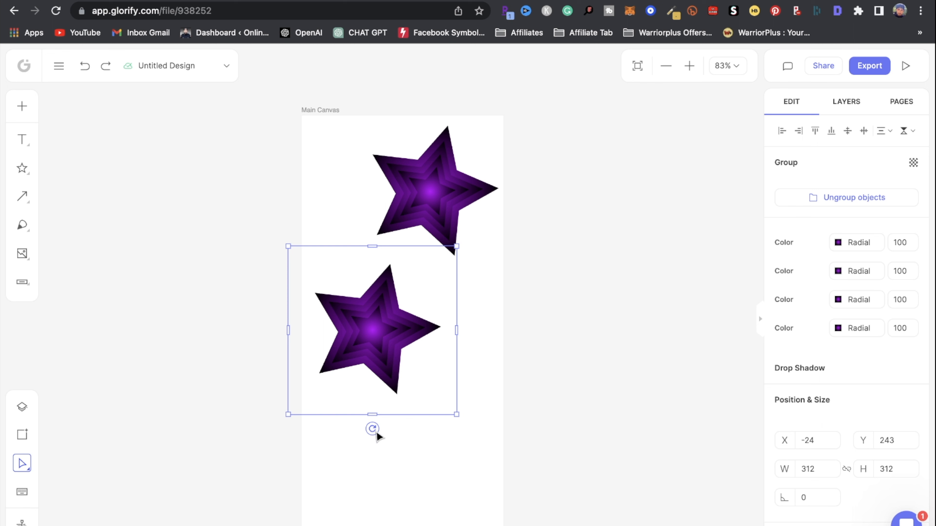
drag(372, 429, 417, 419)
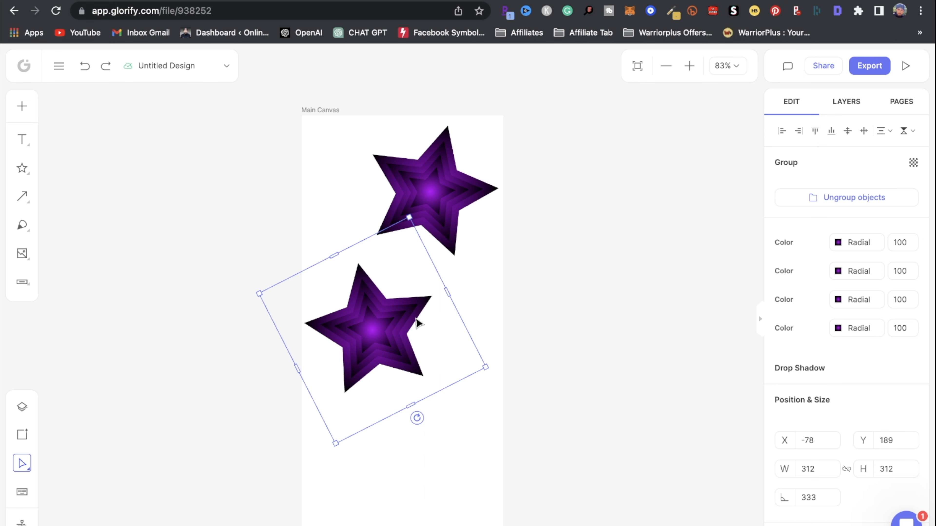
Step: Place a third star group near the canvas bottom as an enlarged copy of the middle one, rotated to 13°
key(ctrl+d)
drag(416, 318, 459, 421)
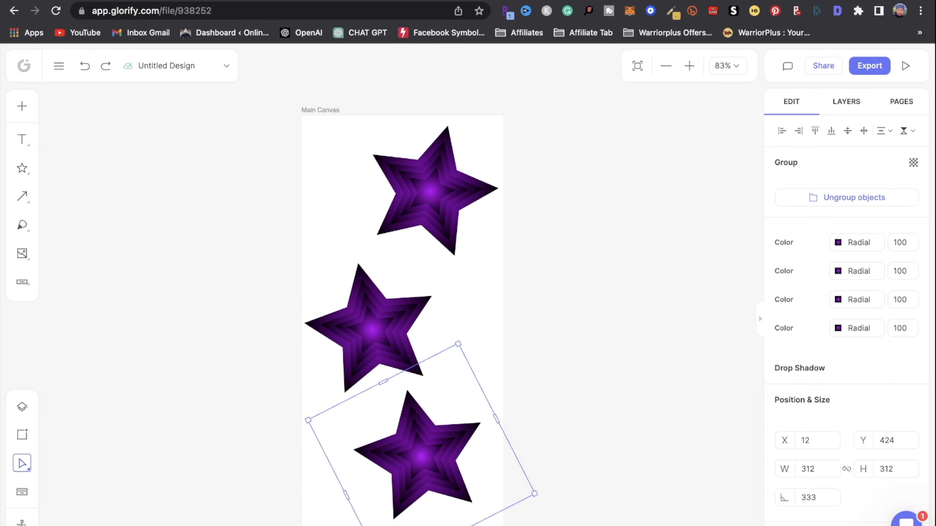
drag(409, 525, 403, 517)
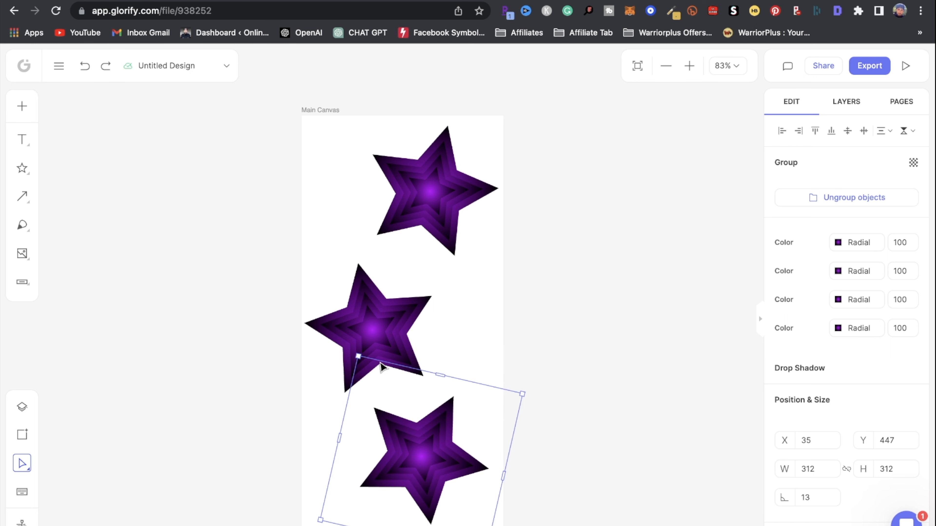
drag(356, 357, 346, 322)
drag(397, 424, 415, 431)
Step: Enlarge the middle star group to about 337 px and move it up to about X -28, Y 179
click(376, 268)
drag(368, 283, 371, 275)
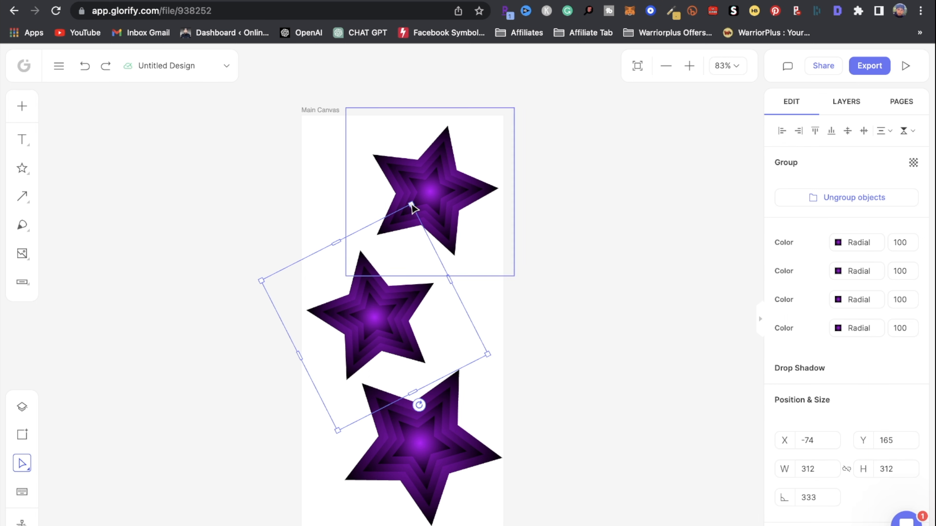
drag(412, 205, 444, 183)
drag(393, 288, 387, 282)
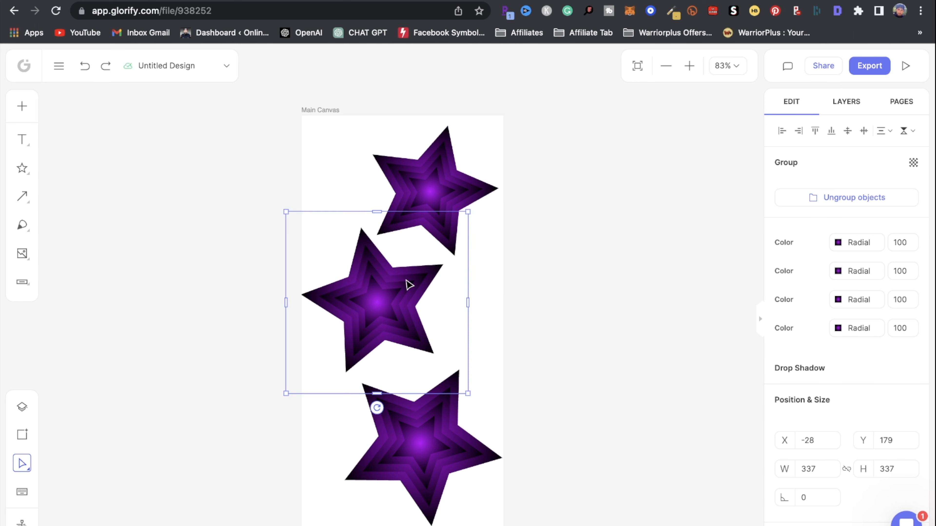
Step: Duplicate the top star group, shrink the copy to about 135 px and place it in the canvas's upper-left corner
click(446, 188)
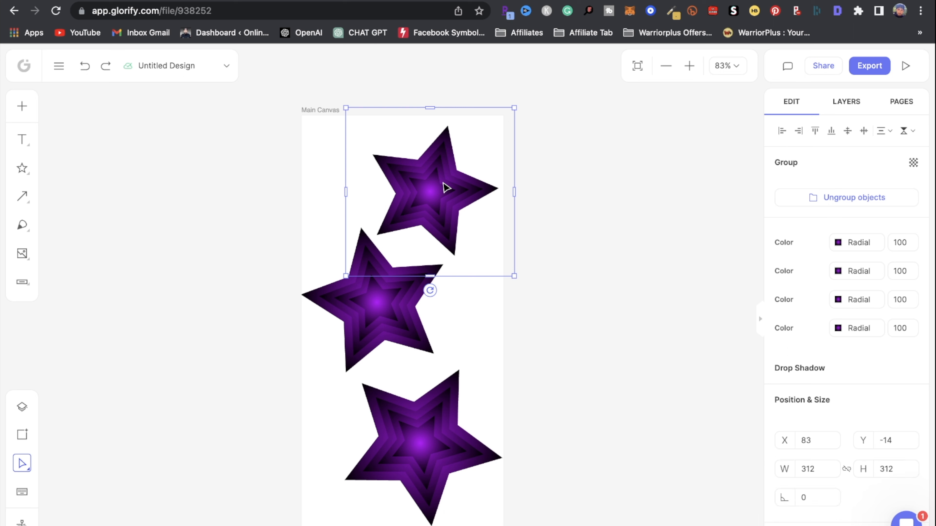
key(ctrl+d)
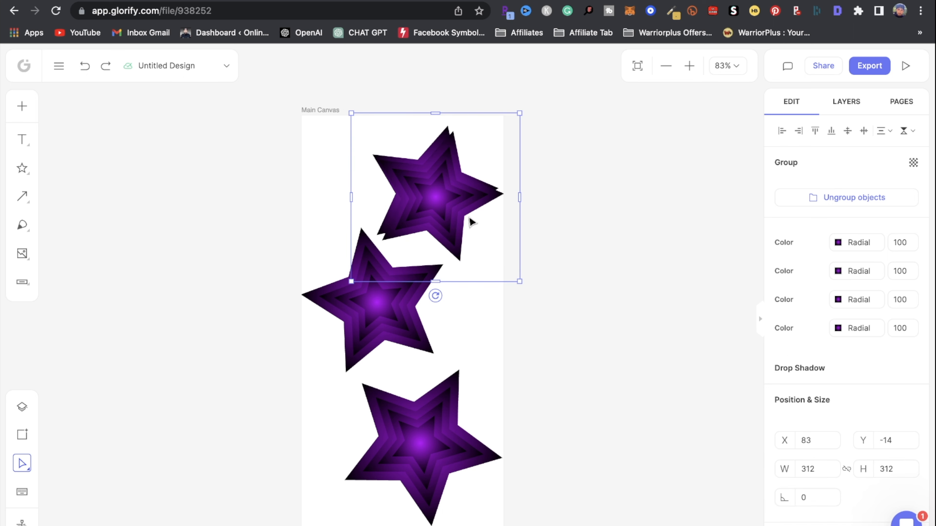
drag(519, 282, 361, 175)
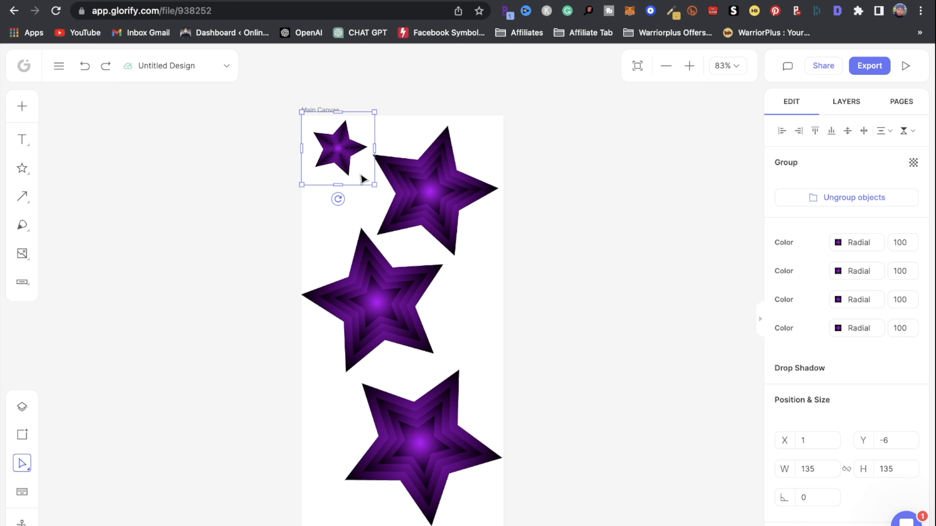
Step: Duplicate the corner star, shrink the copy to about 102 px beside the bottom star, and place another 102 px copy at about X 250, Y 326
key(ctrl+d)
drag(344, 152, 321, 404)
drag(370, 379, 346, 393)
drag(337, 425, 456, 326)
key(super+d)
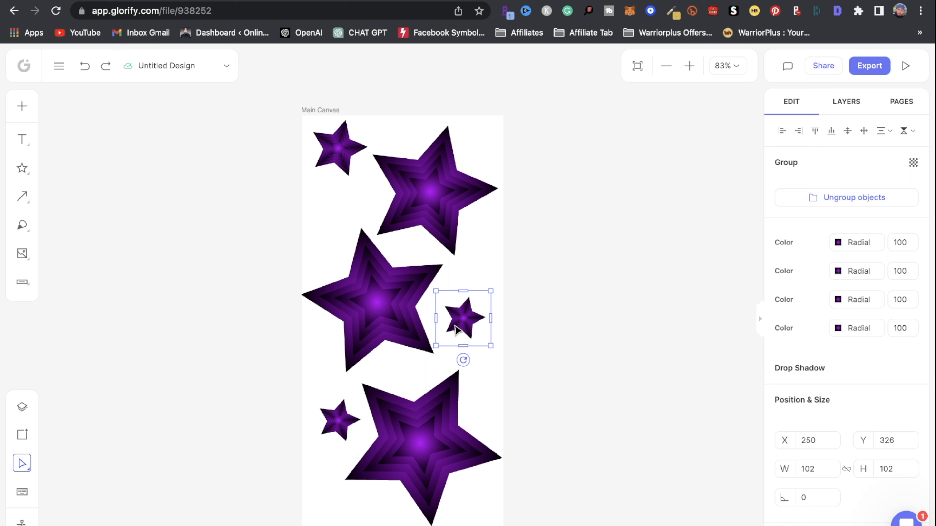
mouse_move(17, 142)
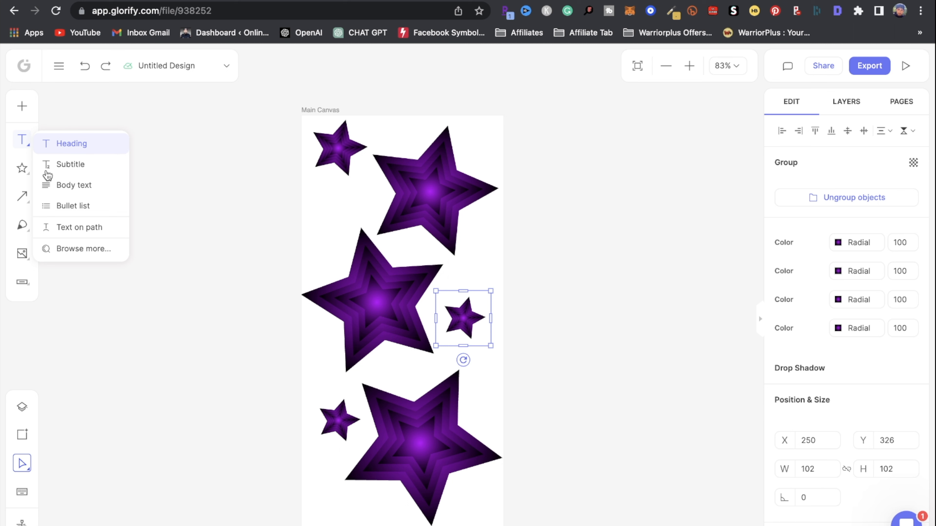
mouse_move(22, 256)
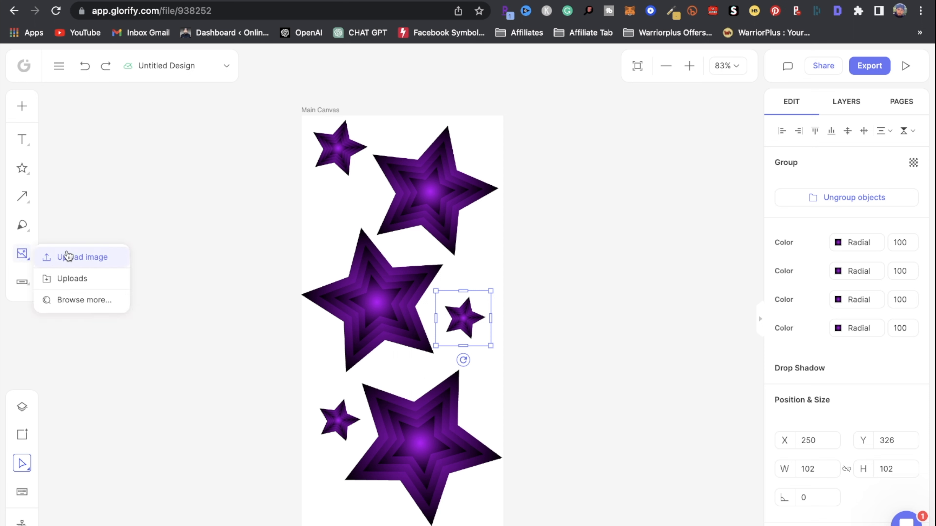
click(404, 134)
Step: Select the Main Canvas and turn its background colour into a linear gradient
click(853, 104)
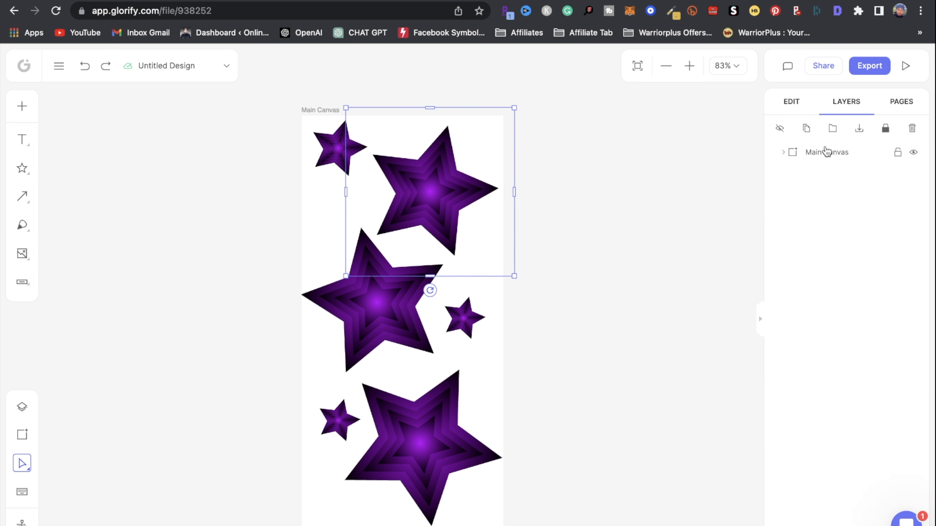
click(812, 156)
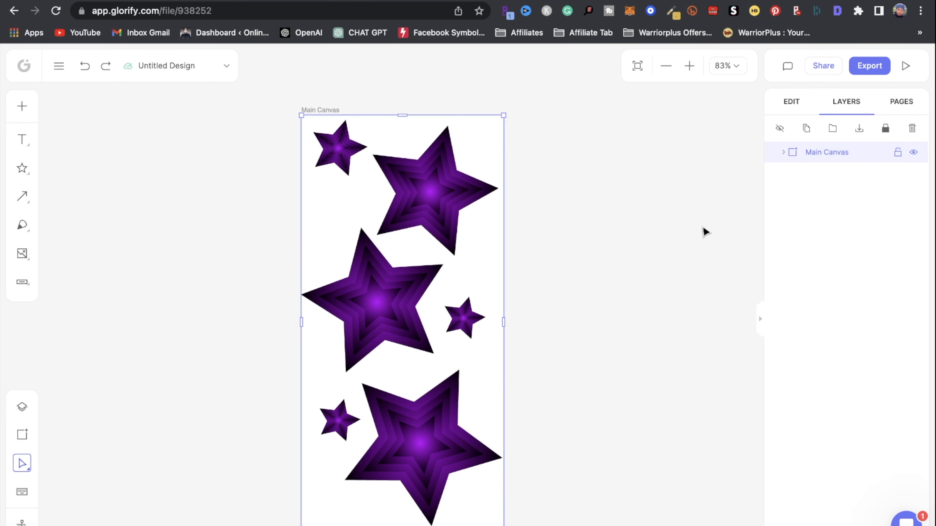
click(795, 106)
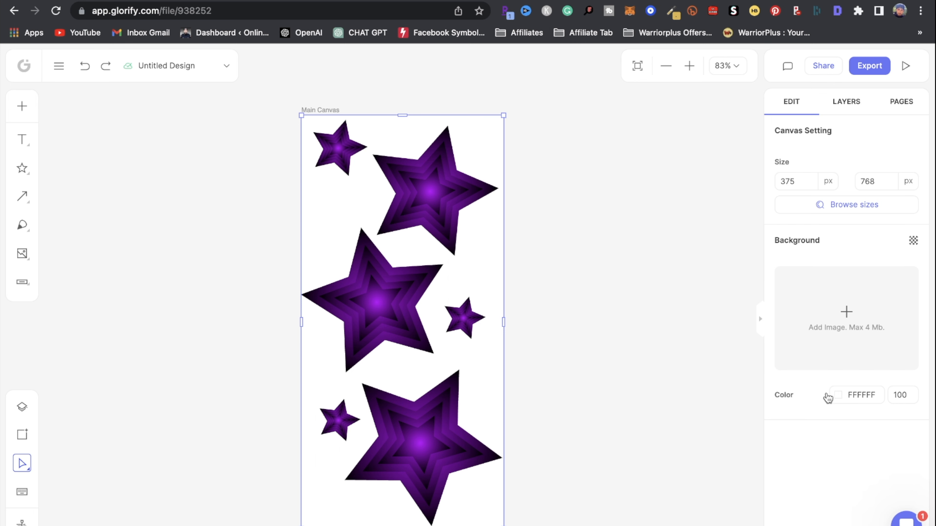
click(838, 397)
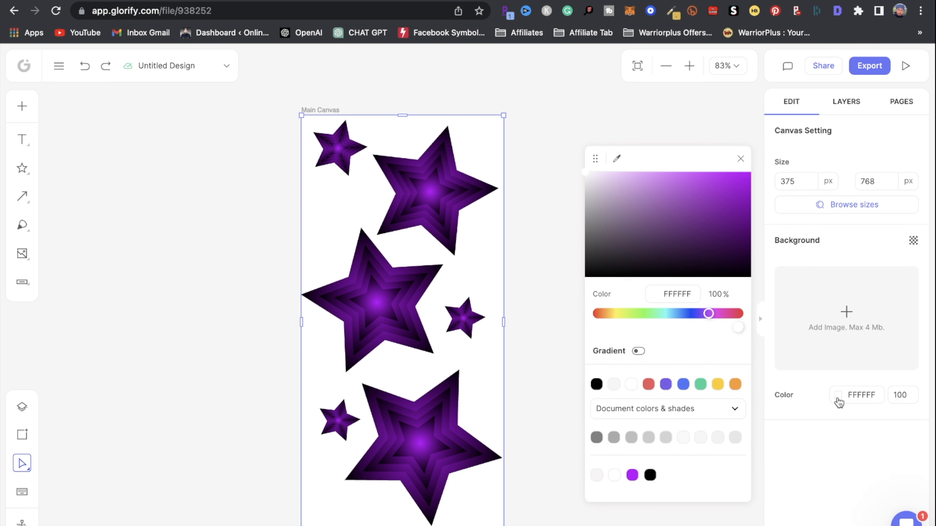
click(639, 352)
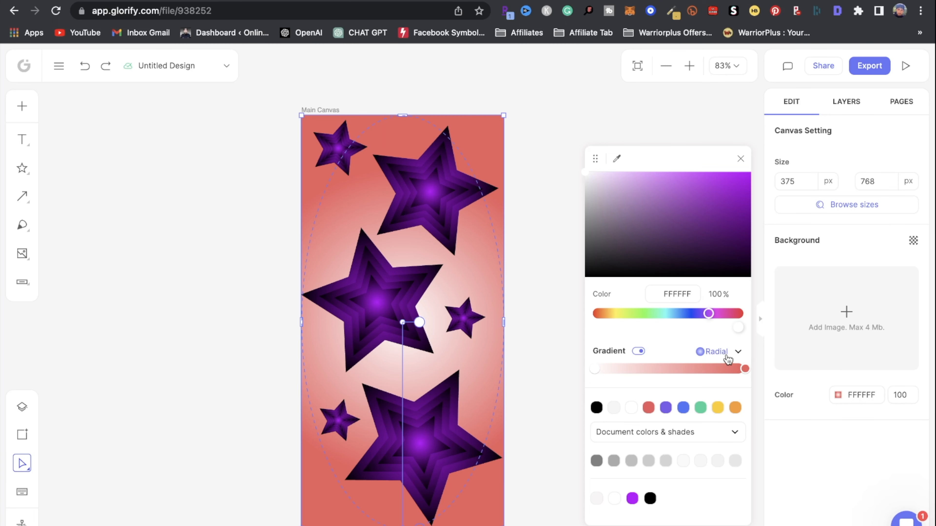
click(739, 353)
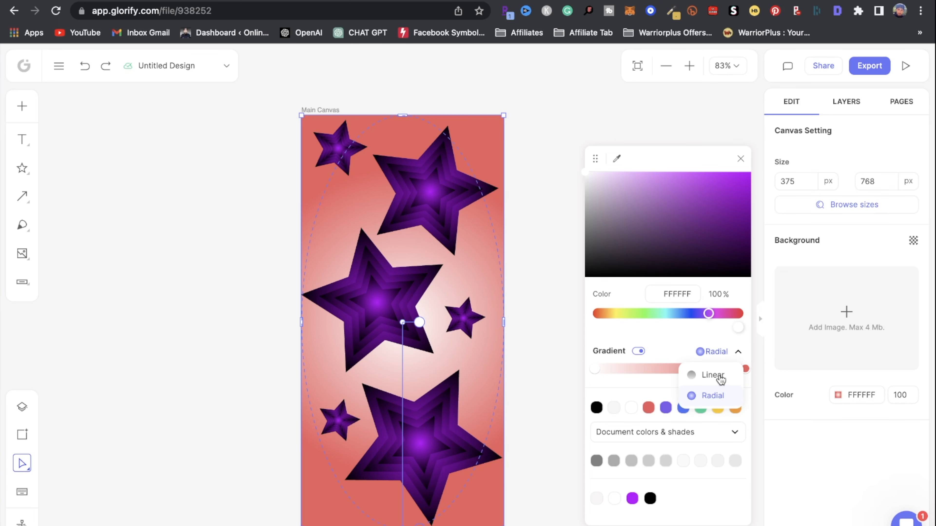
click(721, 380)
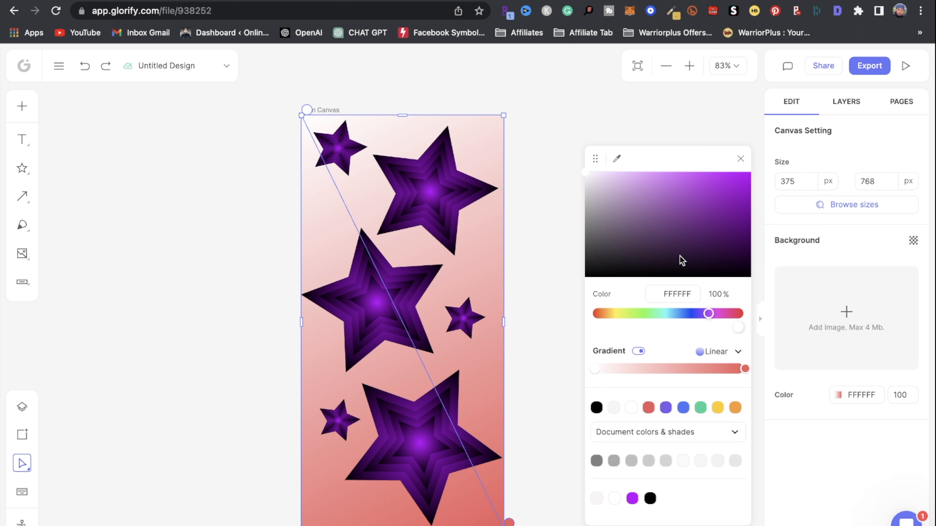
Step: Set the start colour of the canvas background gradient to light purple CD8BE5
click(597, 369)
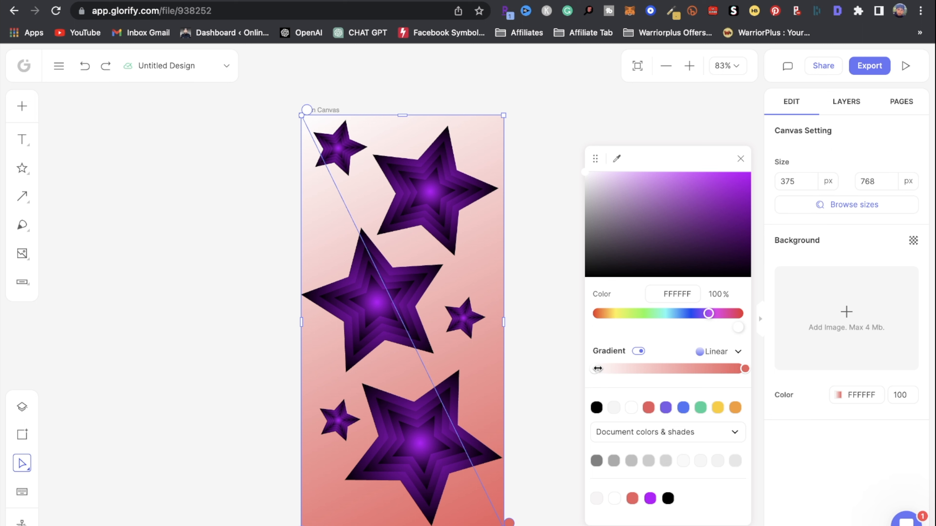
click(607, 250)
mouse_move(607, 250)
mouse_down()
mouse_move(612, 194)
mouse_move(651, 183)
mouse_up()
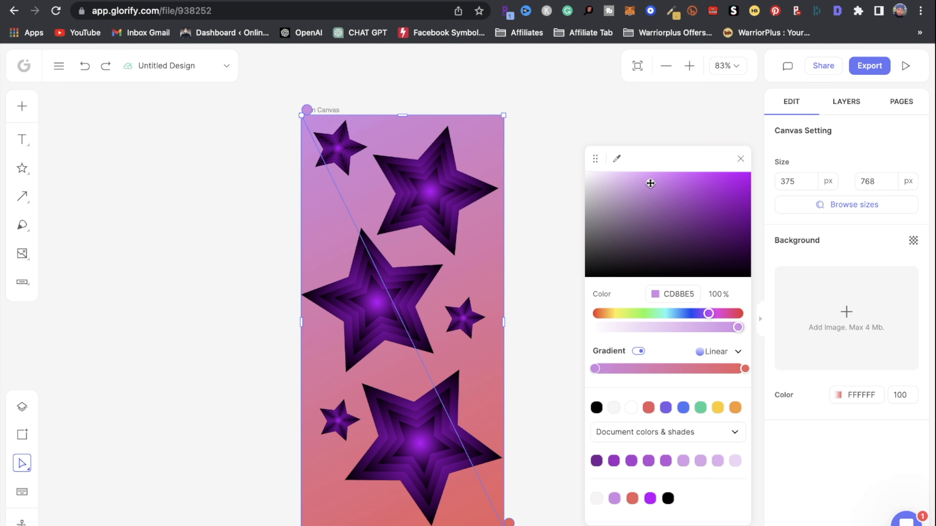
Step: Set the end colour of the background gradient to purple 944ED6 and close the colour picker
click(745, 369)
drag(685, 183, 708, 230)
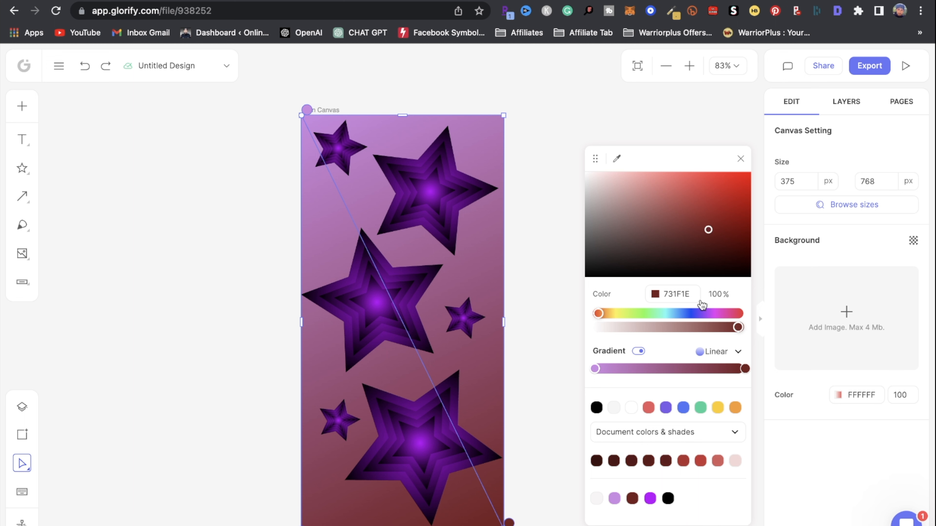
click(703, 313)
mouse_move(707, 231)
mouse_down()
mouse_move(692, 213)
mouse_move(691, 189)
mouse_up()
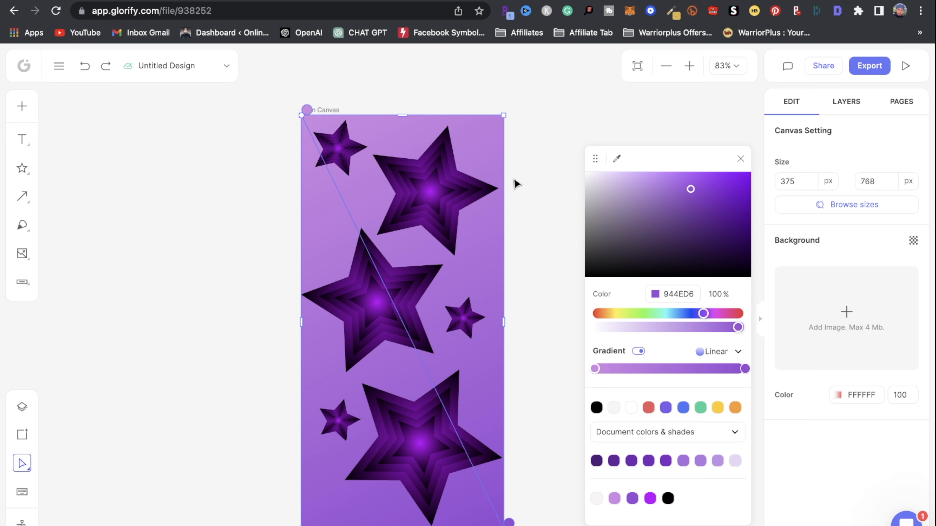
click(741, 159)
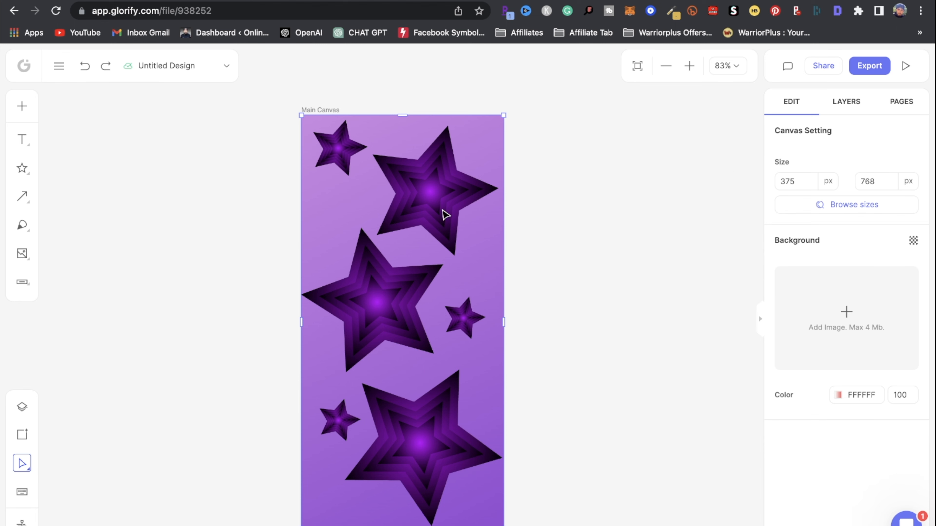
Step: Select the whole Main Canvas and duplicate it five times to form a row of identical canvases
click(22, 436)
click(847, 107)
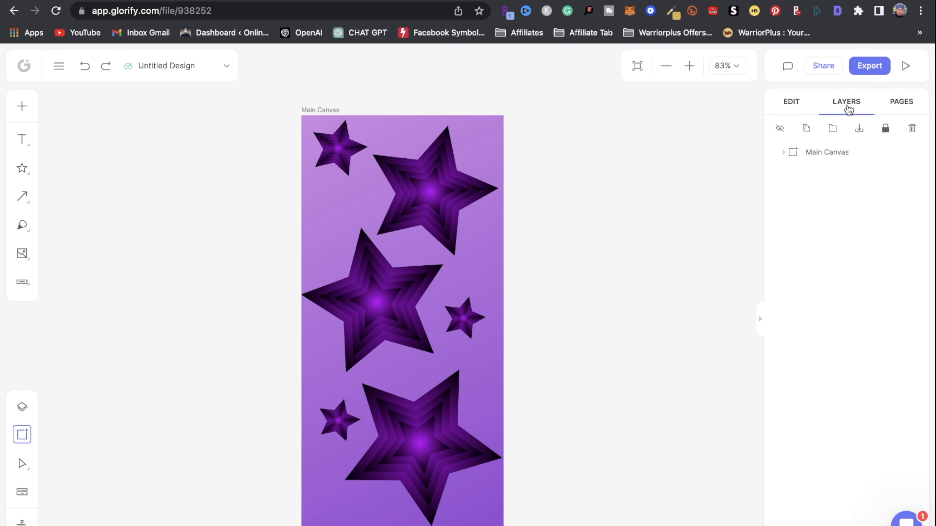
click(810, 156)
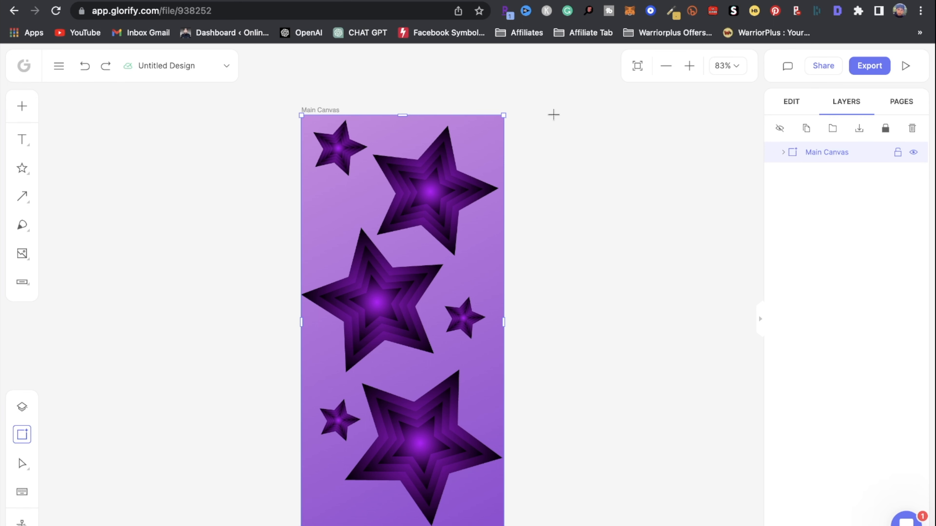
key(super+minus)
key(super+minus)
key(super+minus)
key(super+minus)
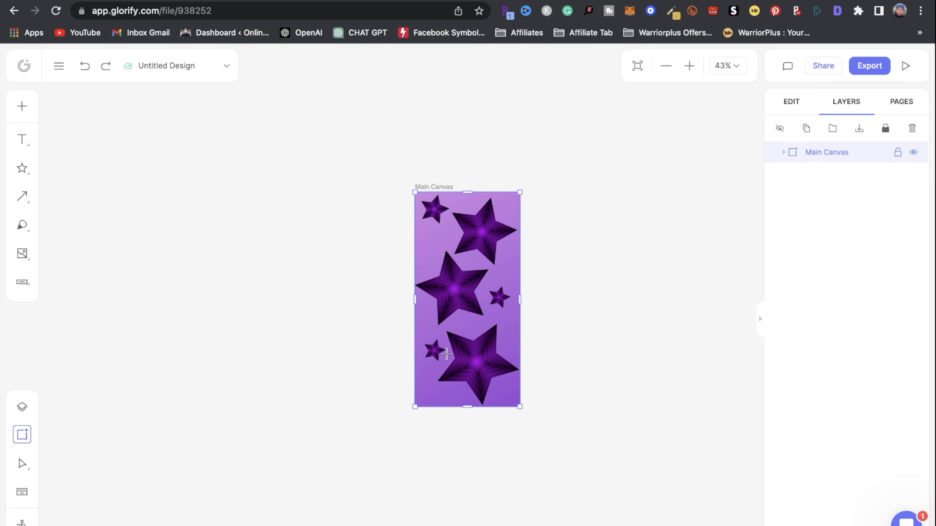
key(super+d)
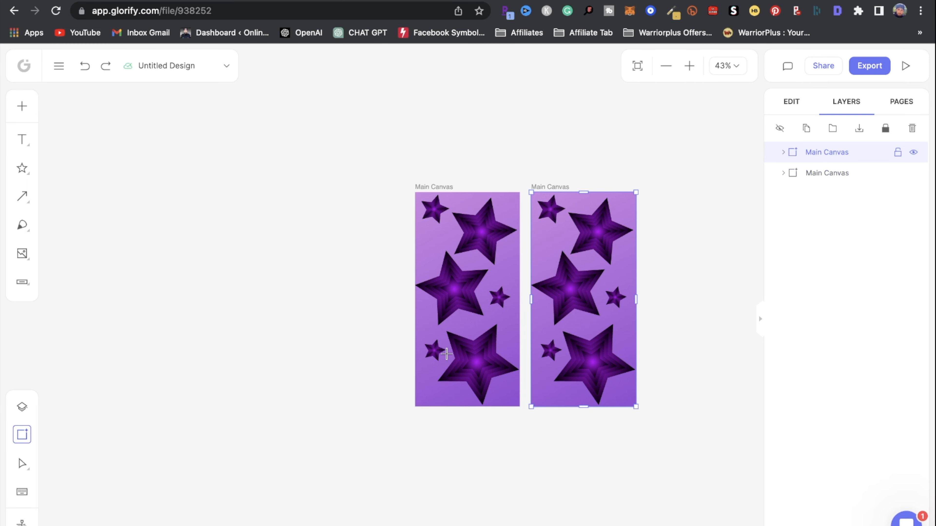
key(super+d)
key(super+d)
key(super+d)
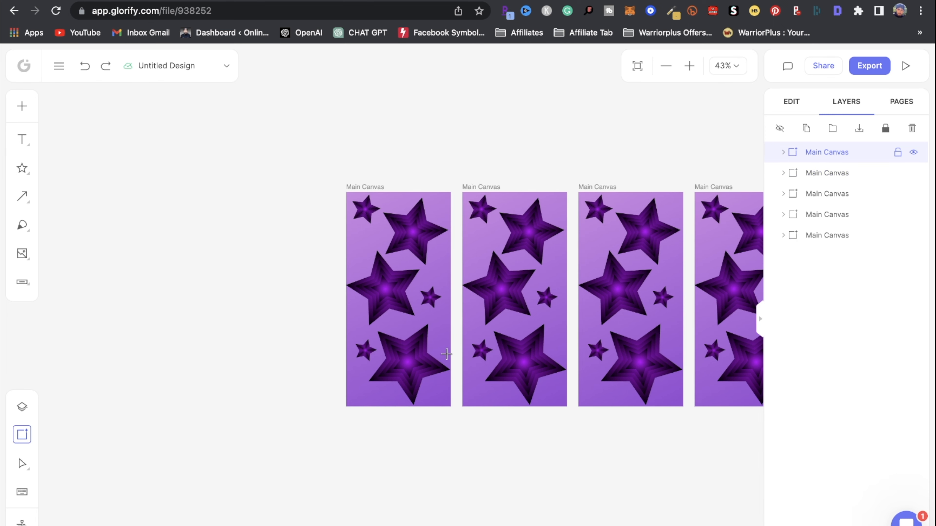
key(super+d)
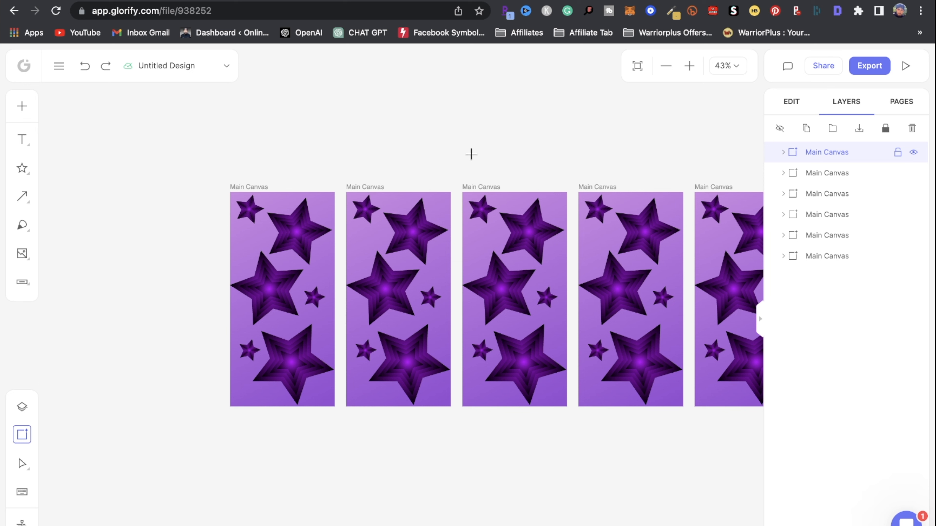
Step: Select the first five canvases in the row together and shift them left as one block
key(Escape)
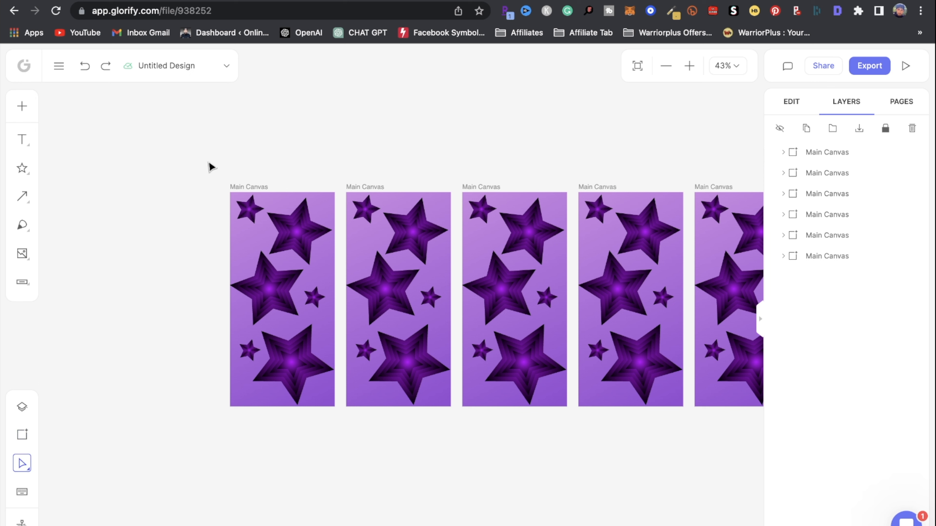
drag(208, 163, 807, 427)
drag(514, 221, 413, 221)
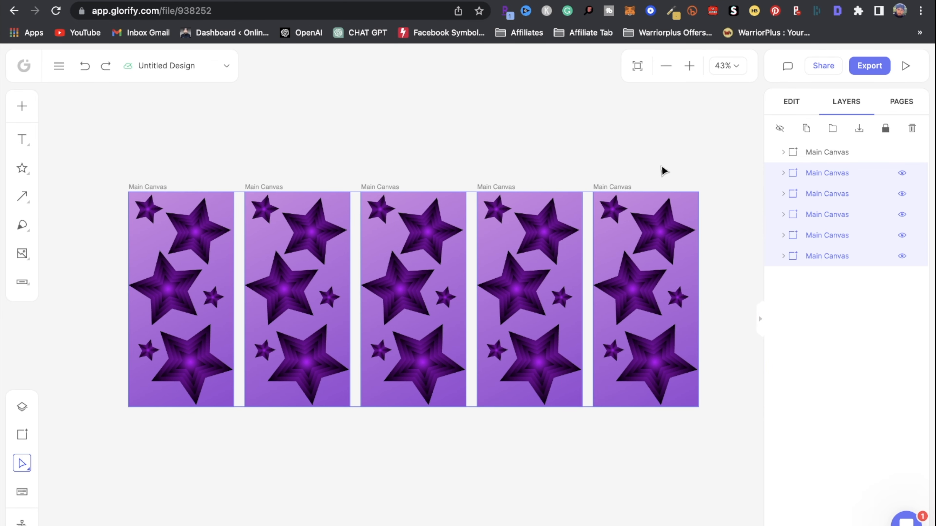
Step: On the second canvas, rotate the top large star slightly counterclockwise and the middle and bottom large stars slightly clockwise
click(315, 254)
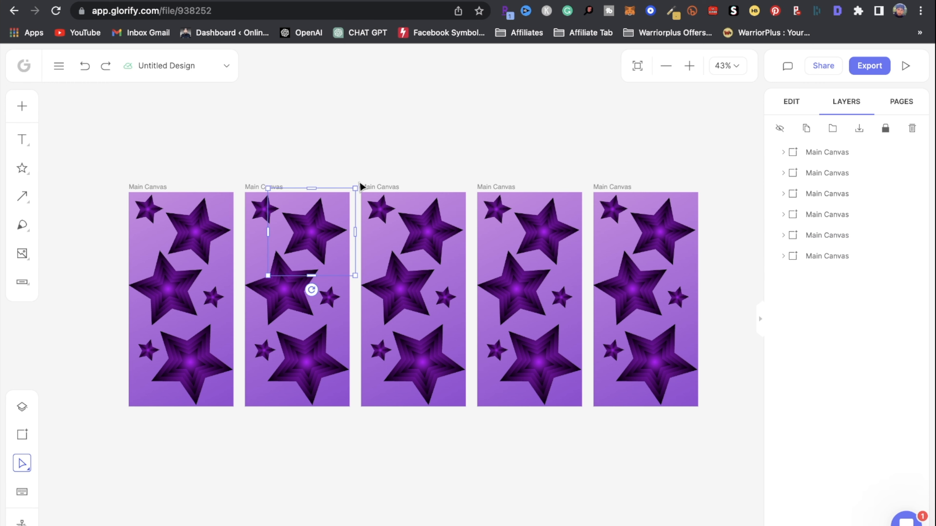
drag(312, 291, 335, 280)
click(273, 303)
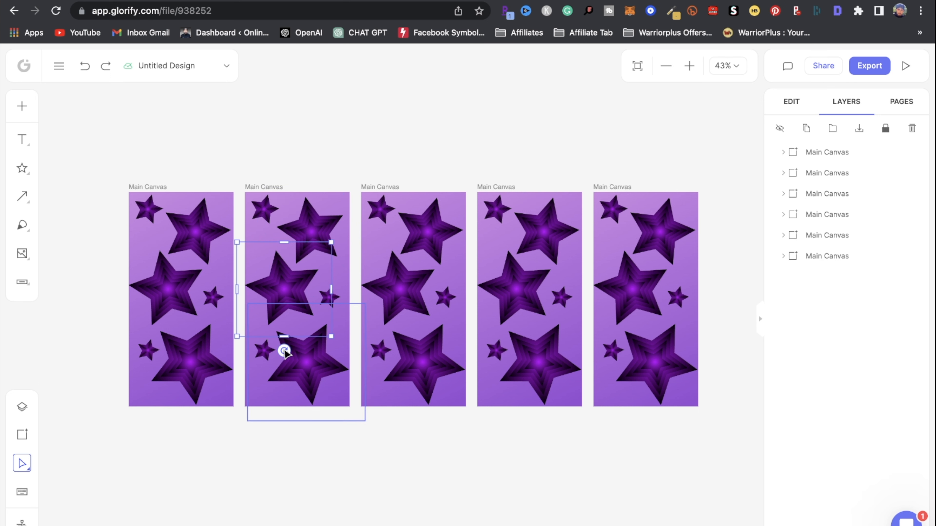
drag(284, 351, 263, 347)
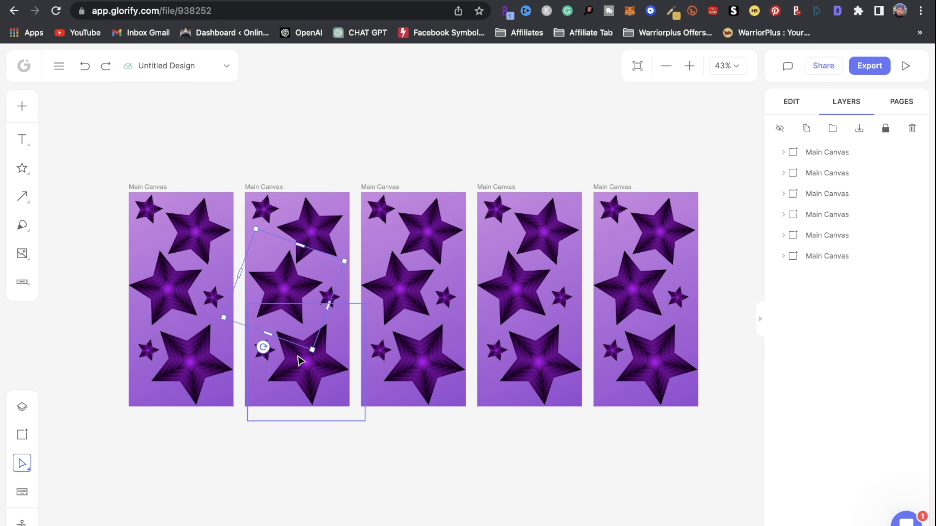
click(312, 384)
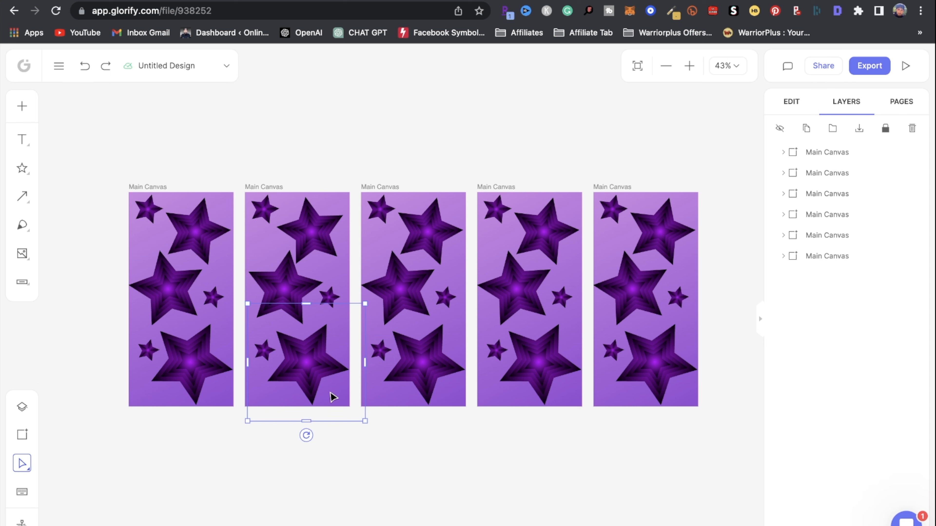
drag(306, 435, 274, 438)
Step: Slightly enlarge the upper-left and lower-left small stars on the second canvas, shifting the lower one upward
click(263, 209)
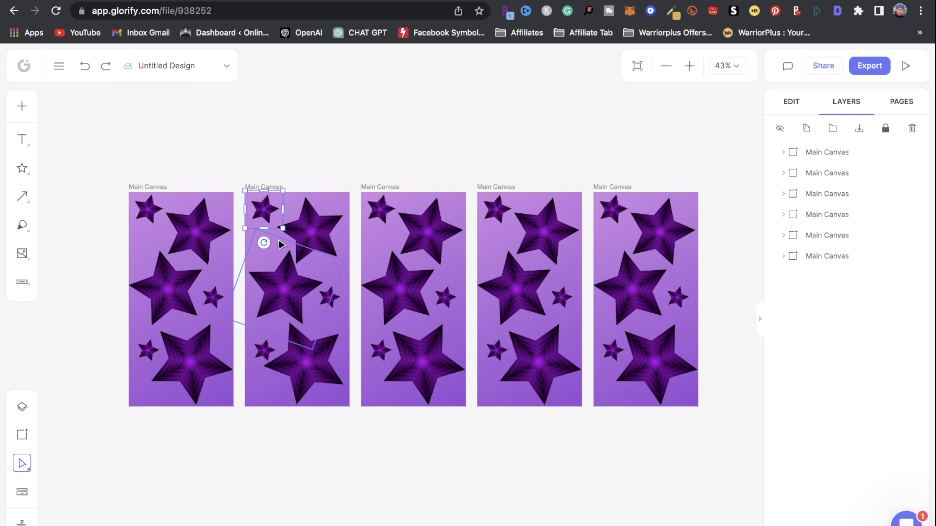
drag(283, 228, 288, 233)
click(265, 351)
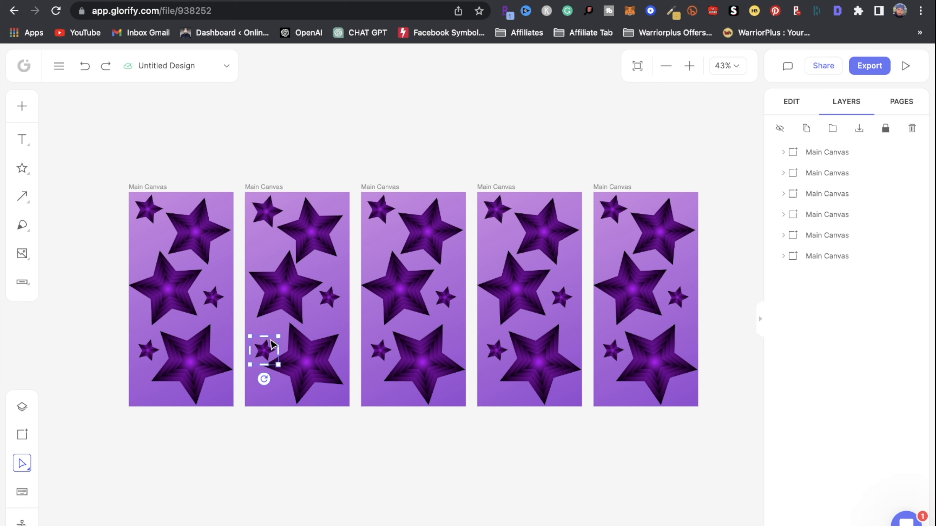
mouse_move(280, 335)
mouse_down()
mouse_move(288, 327)
mouse_move(267, 328)
mouse_up()
Step: Delete the small star in the upper-left corner of the third canvas
drag(373, 210, 378, 212)
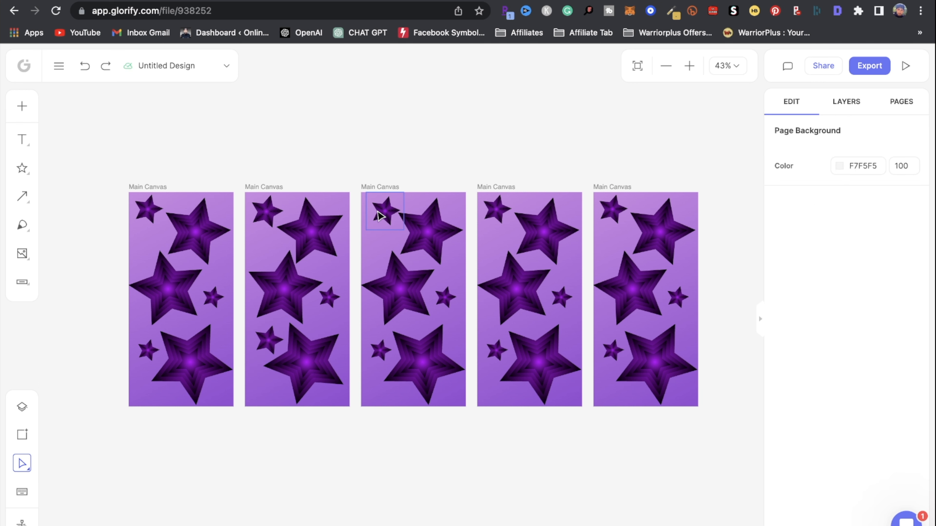
click(382, 212)
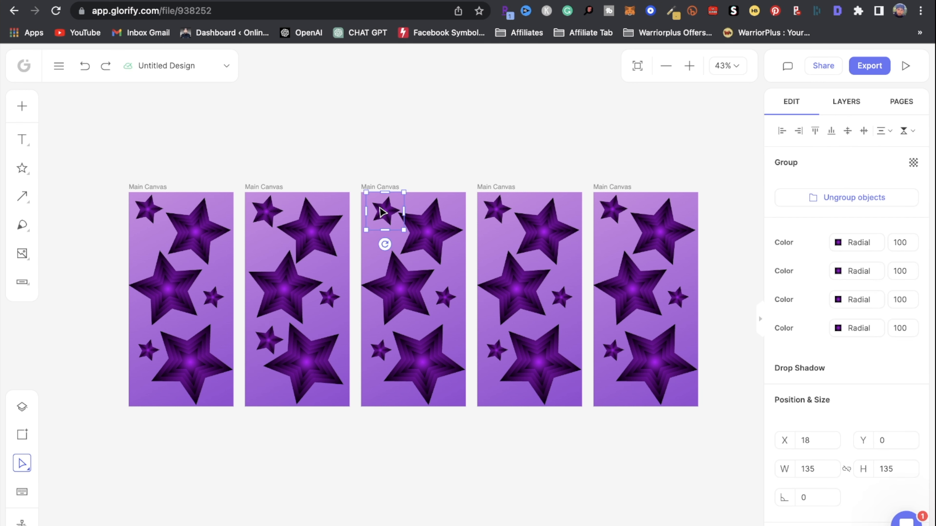
key(Delete)
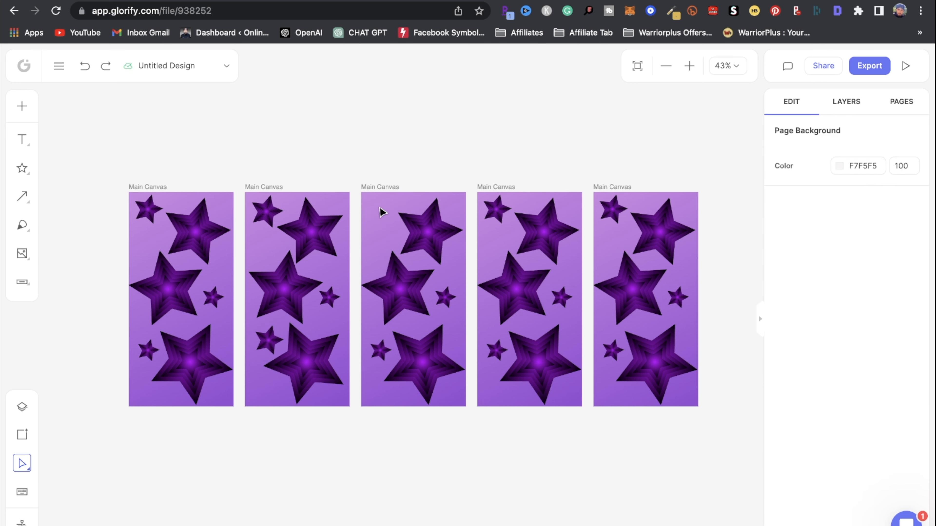
Step: On the third canvas, enlarge the top star to about 479 px at about X -52, Y -38, and move the middle star lower
click(436, 231)
drag(385, 276, 321, 338)
drag(414, 226, 434, 214)
drag(339, 179, 355, 195)
drag(430, 240, 421, 278)
drag(413, 225, 404, 217)
Step: Delete the large bottom star and both small stars from the third canvas, and move the remaining lower star to about X -14, Y 384
click(435, 370)
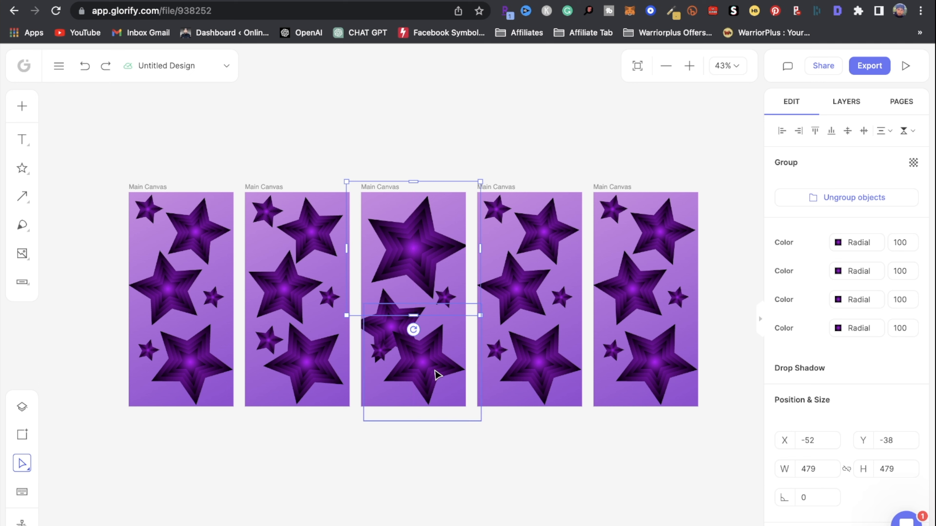
key(Delete)
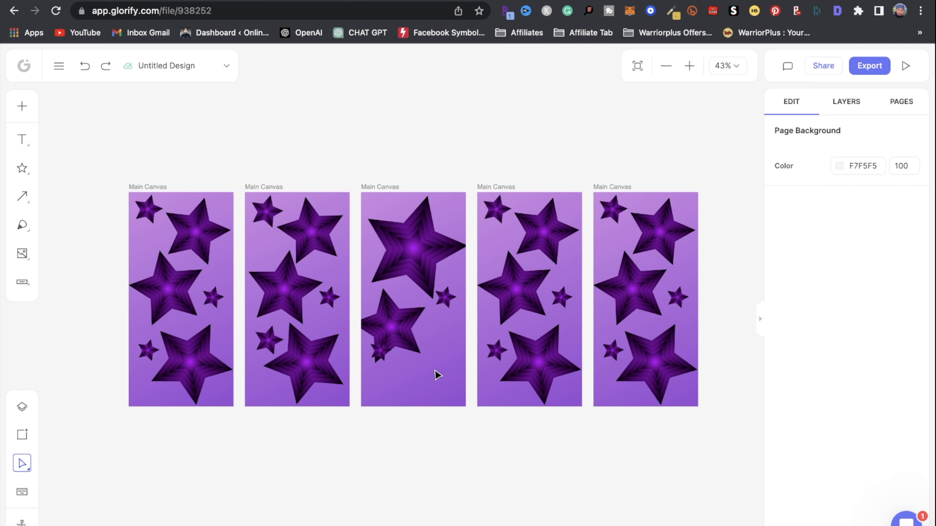
click(452, 295)
drag(452, 295, 401, 361)
key(Delete)
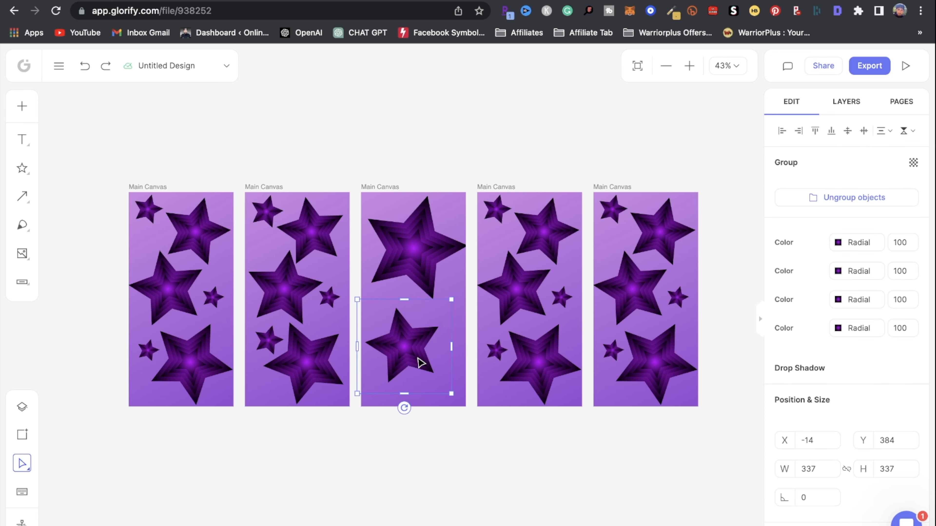
Step: Enlarge the lower star on the third canvas to about 456 px and center it horizontally beneath the top star
drag(404, 407, 413, 407)
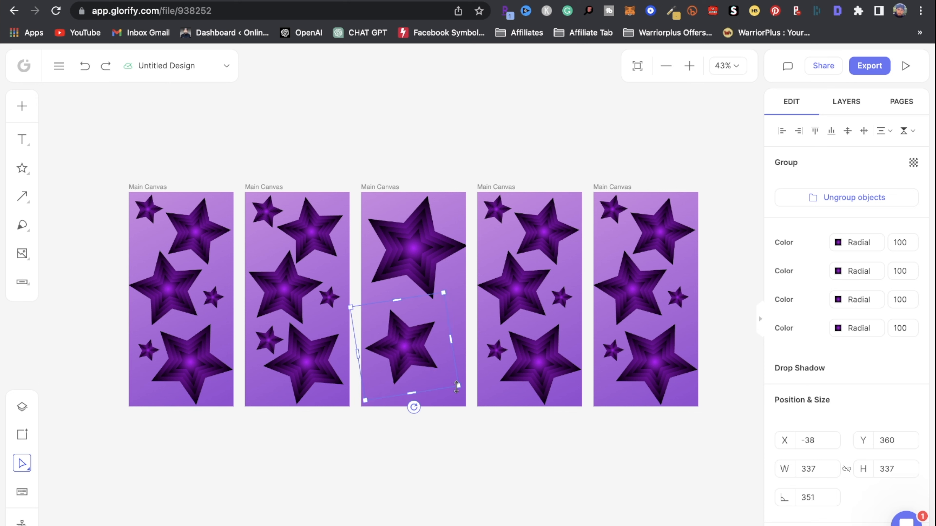
drag(458, 386, 498, 409)
drag(437, 358, 433, 353)
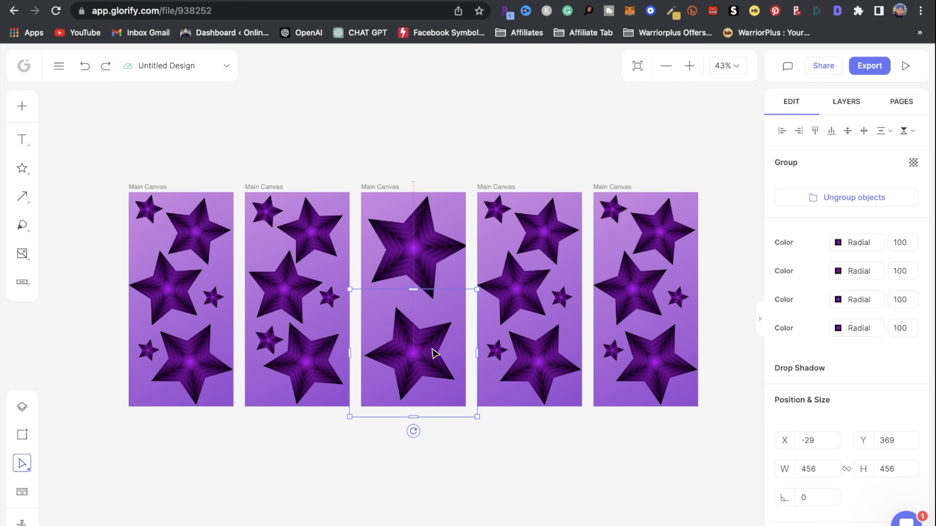
Step: Duplicate the third canvas's lower star, shrink the copy to about 145 px, and place it at X 0, Y 312
key(super+v)
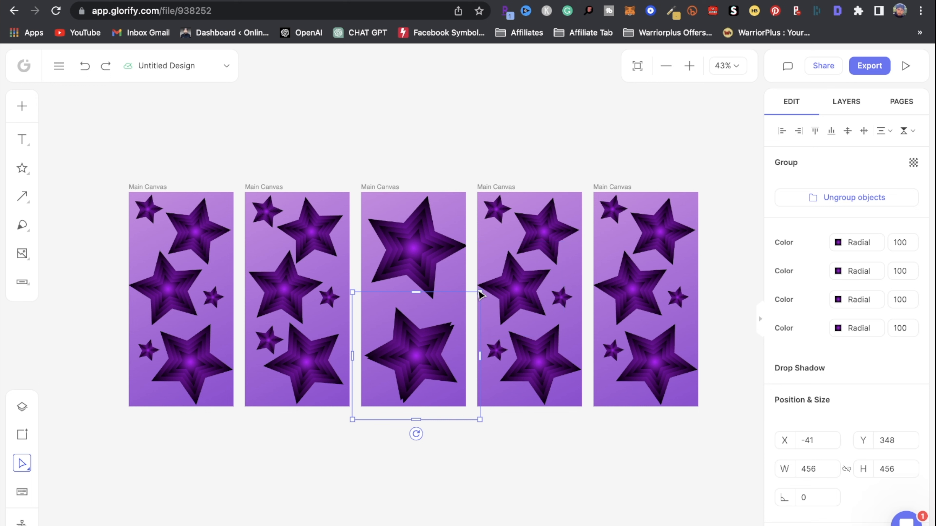
drag(480, 292, 376, 292)
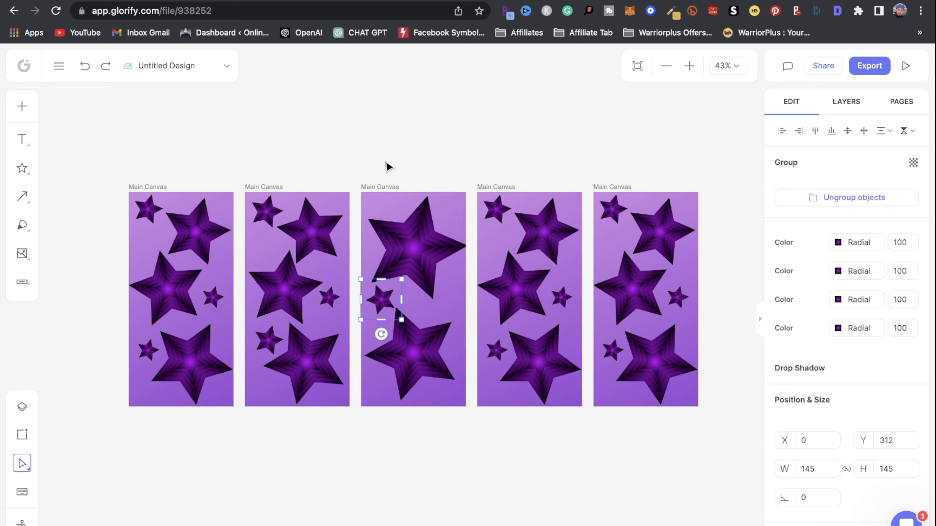
click(389, 131)
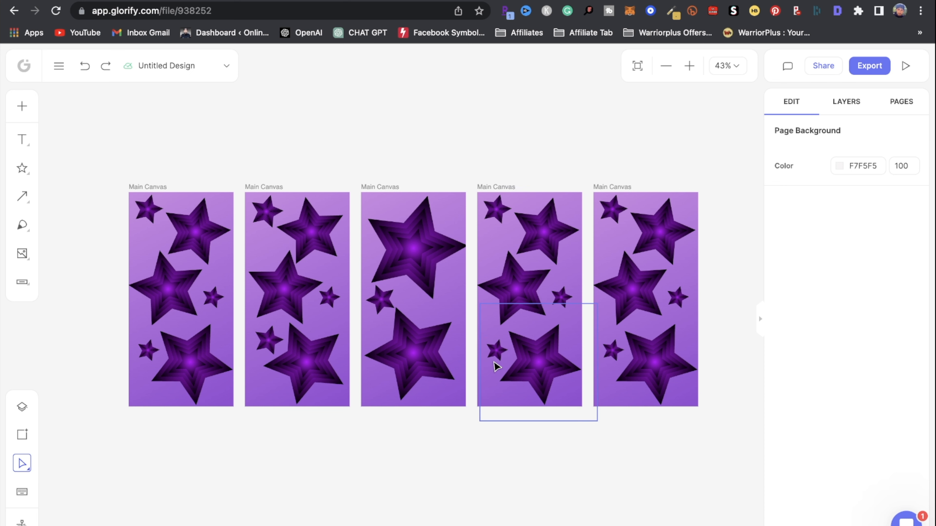
Step: Delete the large bottom star from the fourth canvas and move the middle star down into its place
click(539, 364)
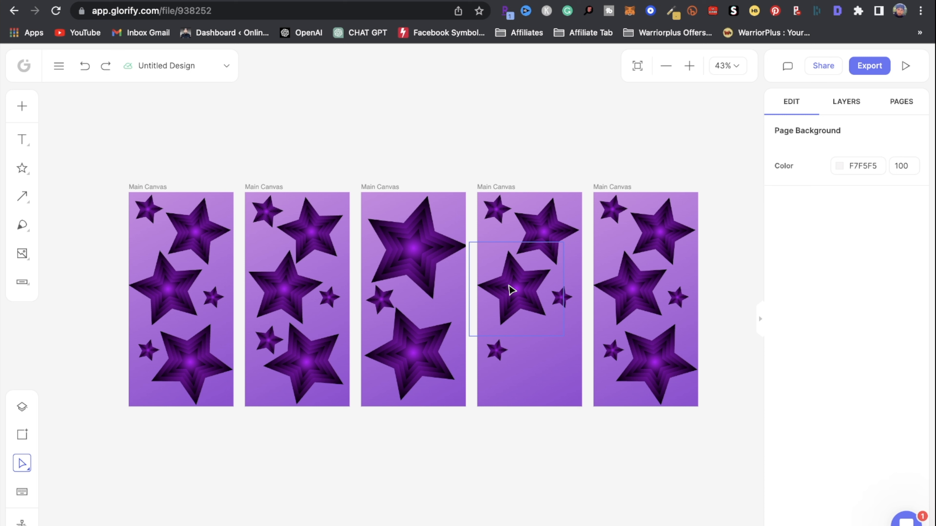
drag(512, 288, 535, 361)
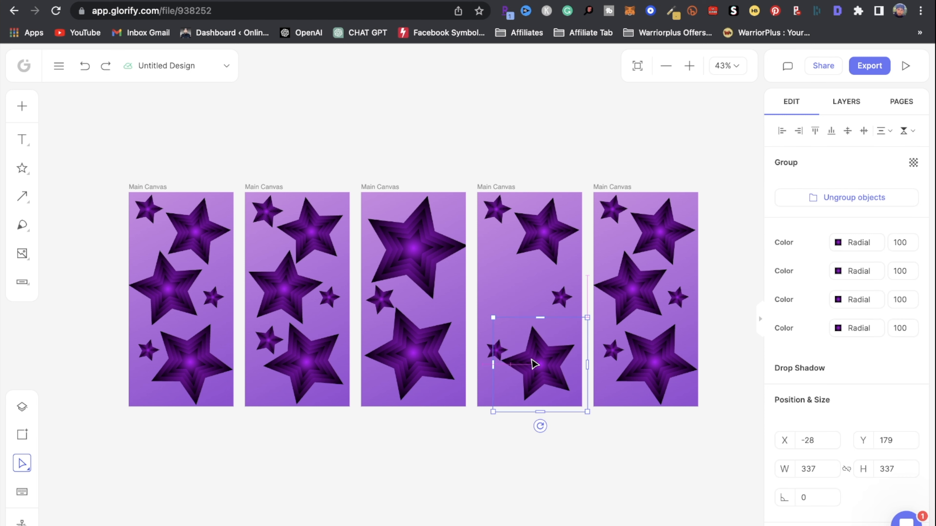
Step: On the fourth canvas, move the upper-left small star to the middle, enlarged to about 215 px and rotated to 330°
drag(485, 217, 549, 246)
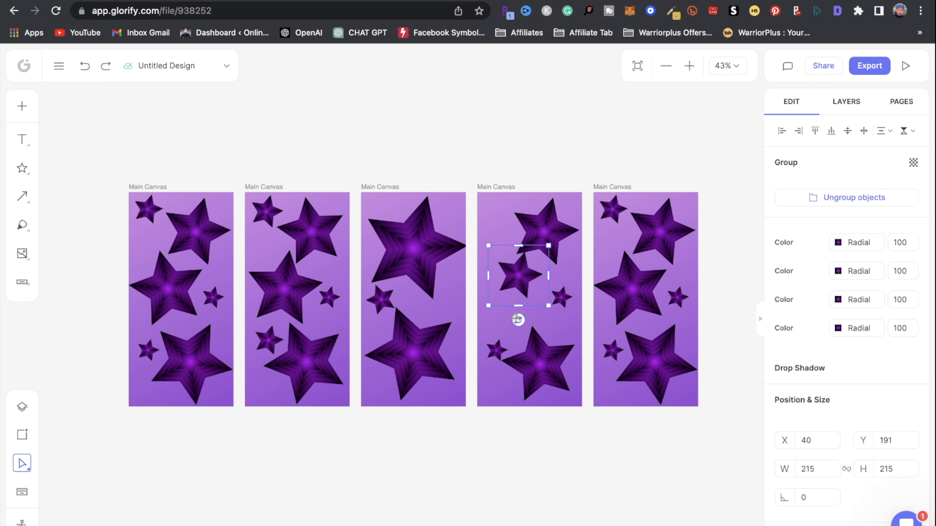
drag(517, 320, 540, 313)
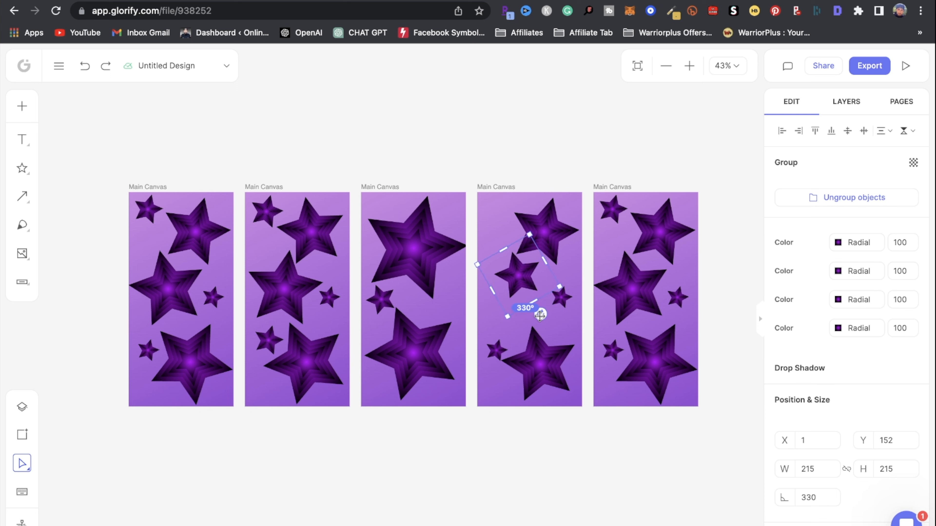
drag(517, 273, 513, 293)
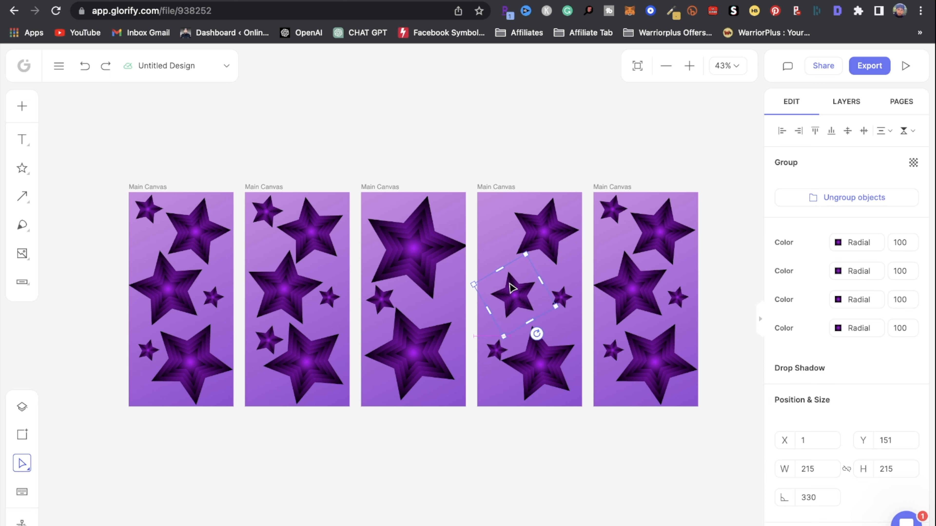
Step: Duplicate the small star beside the fourth canvas's middle star and place the copy near the canvas's upper-left corner
click(559, 301)
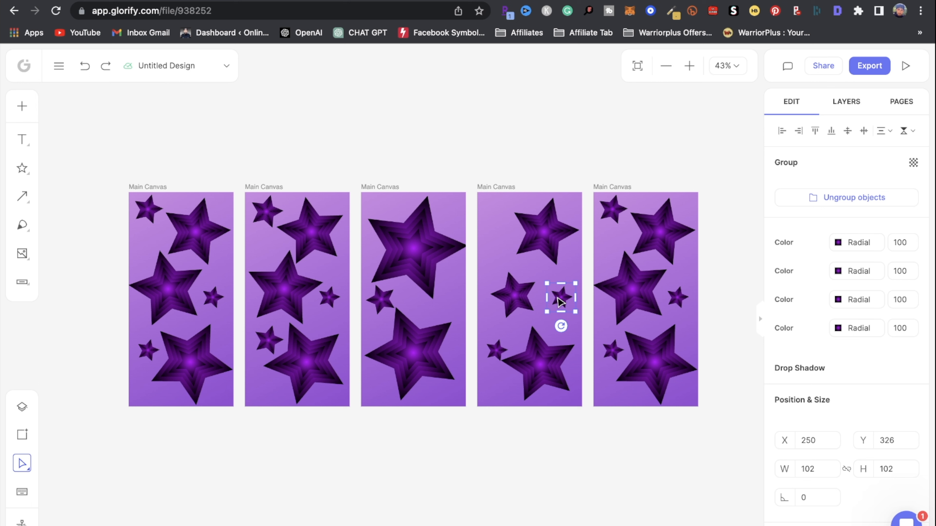
drag(558, 298, 496, 221)
click(563, 133)
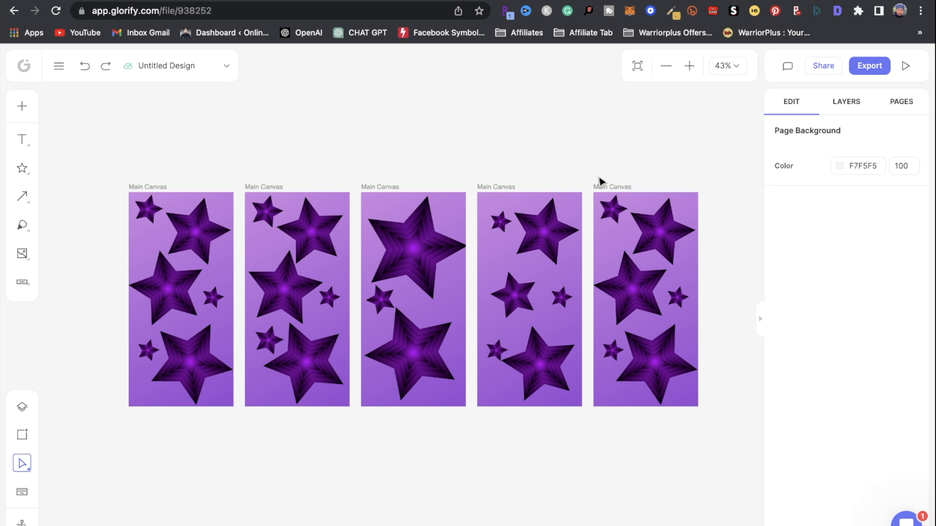
Step: Shrink the fifth canvas's large bottom star to about 263 px and move it into the canvas's lower-right corner
click(657, 241)
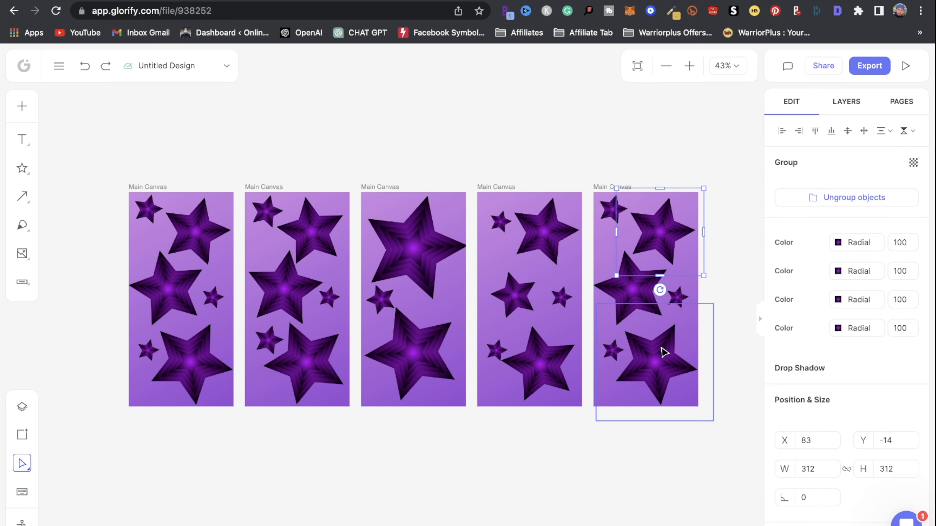
click(669, 347)
drag(713, 305, 680, 366)
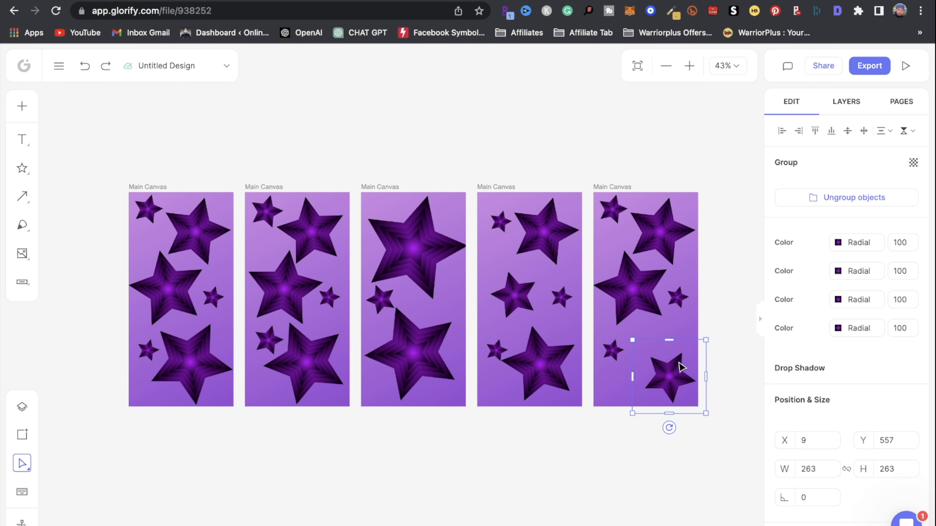
Step: On the fifth canvas, place a copy of the lower-left small star above the bottom star, and set the upper-left star to about 135 px at X 18, Y 75
click(613, 349)
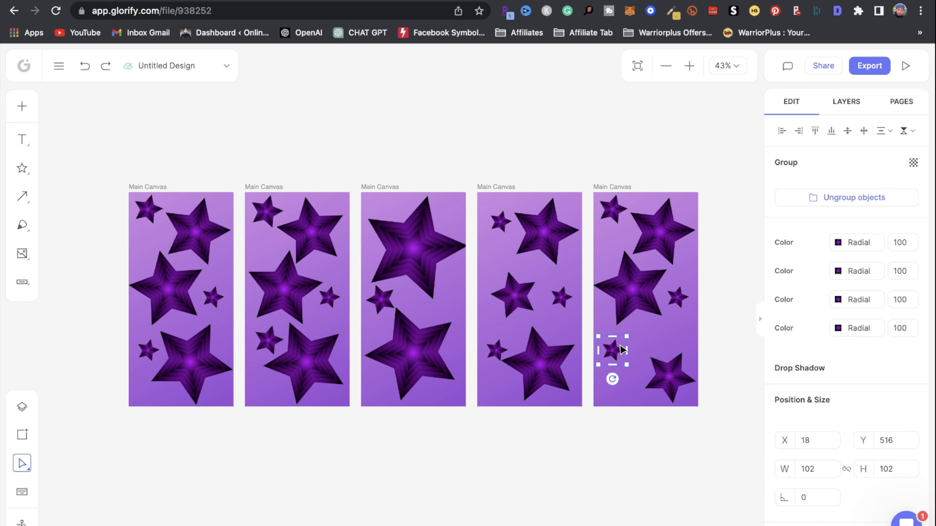
drag(620, 345, 659, 329)
drag(614, 224, 619, 243)
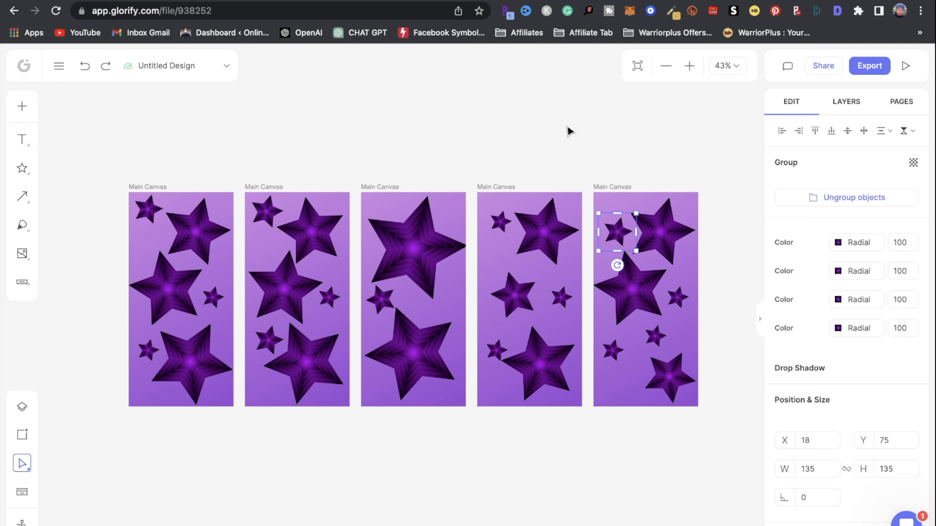
click(569, 130)
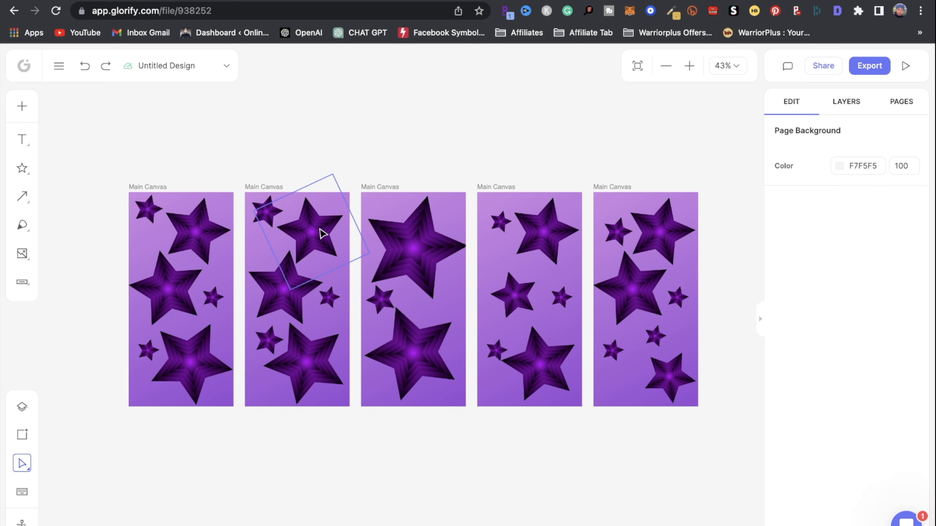
Step: Duplicate the upper-left star on the second canvas, shrink the copy to about 111 px, and place it at X 16, Y 145
click(272, 213)
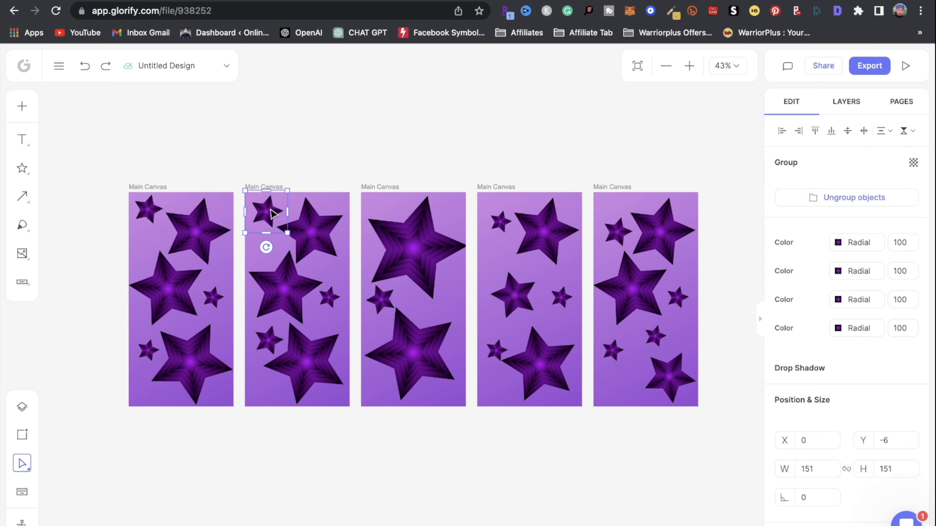
key(super+v)
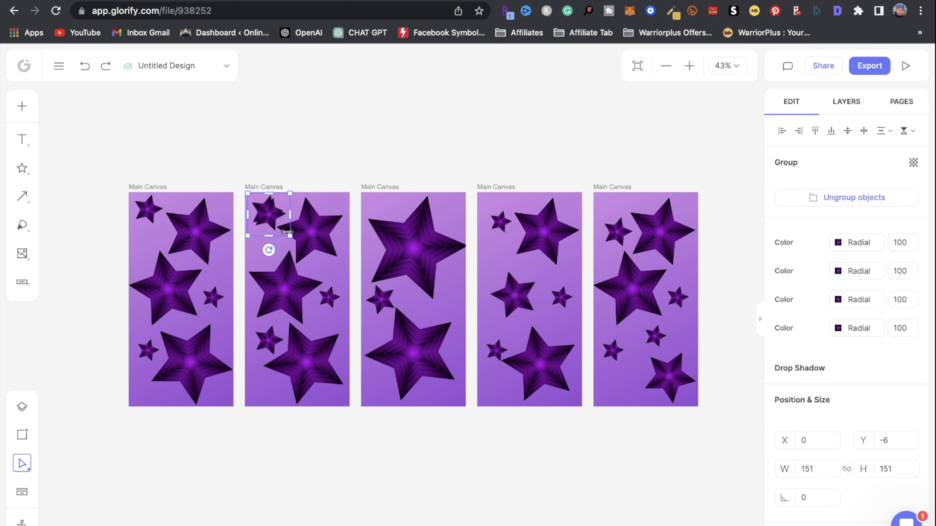
drag(290, 236, 265, 243)
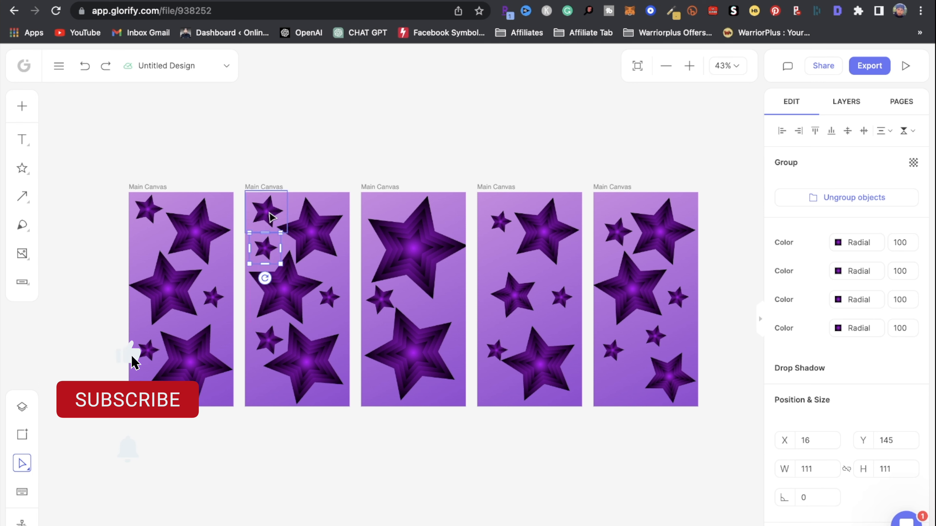
click(355, 159)
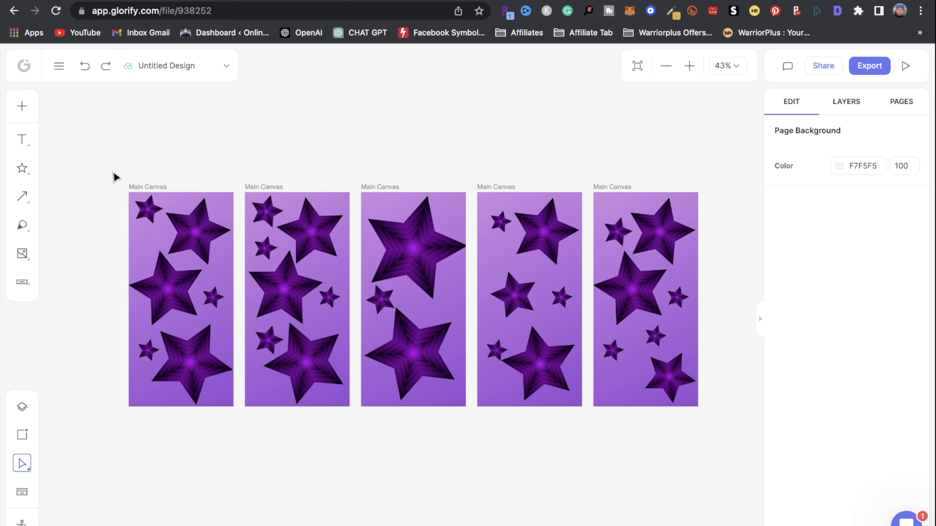
Step: Duplicate all five canvases and place the copies as a second row directly below the originals
drag(114, 175, 704, 418)
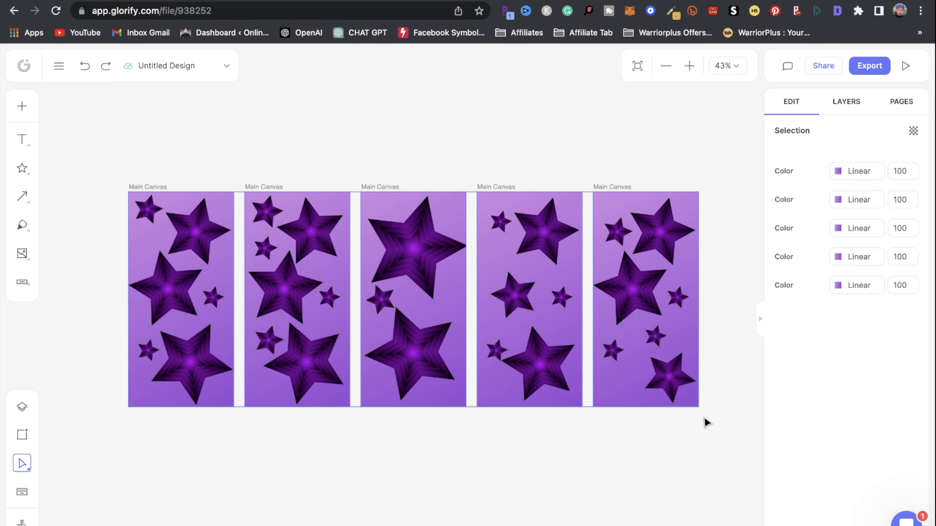
key(super+d)
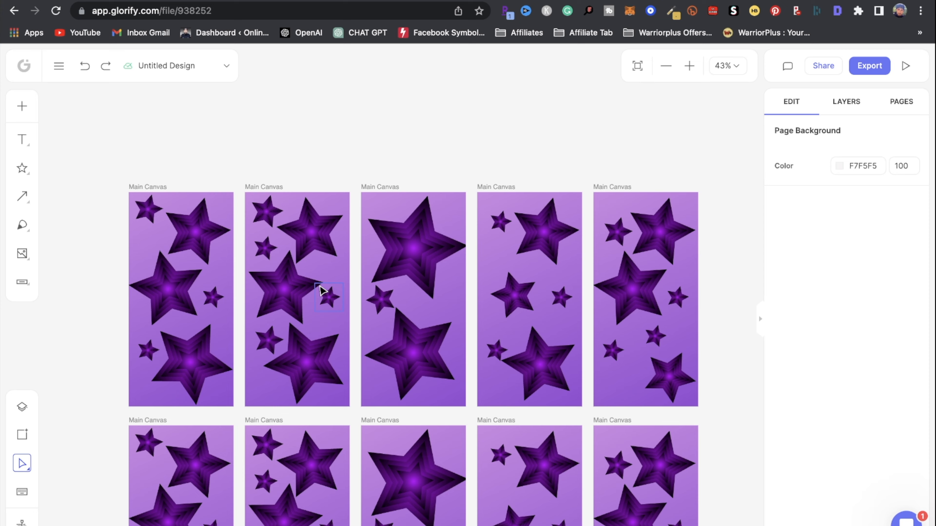
scroll(251, 363, down, 6)
scroll(247, 372, up, 6)
Step: Select the five canvases in the second row and open the Color Palettes library
scroll(124, 423, down, 4)
drag(123, 279, 717, 520)
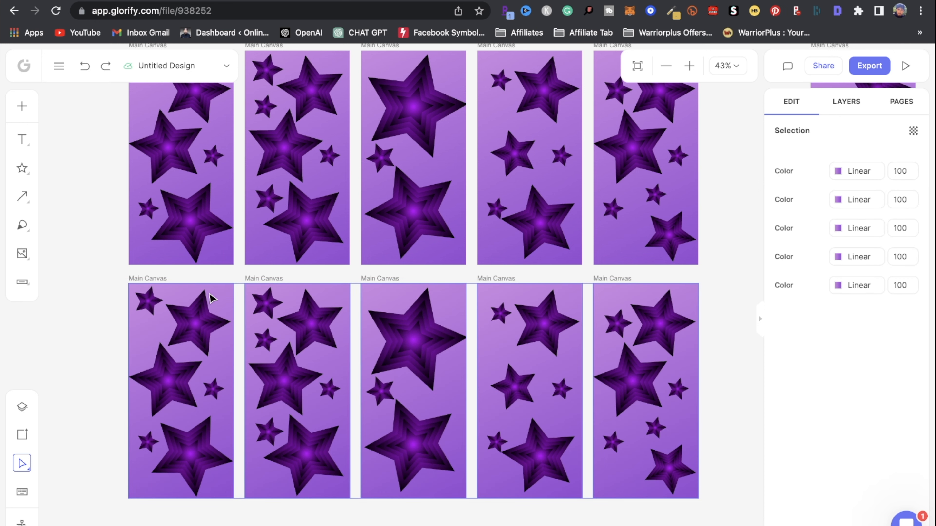
click(22, 107)
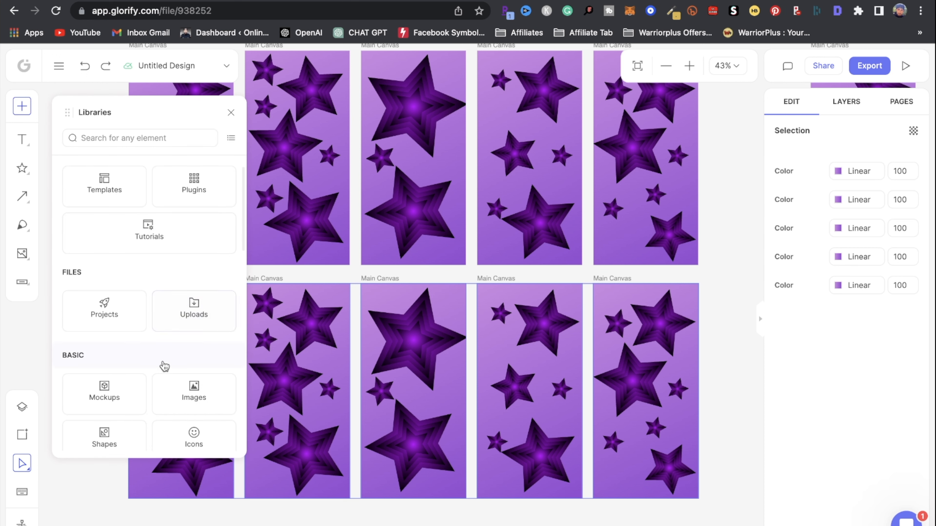
scroll(163, 369, down, 2)
scroll(161, 374, down, 10)
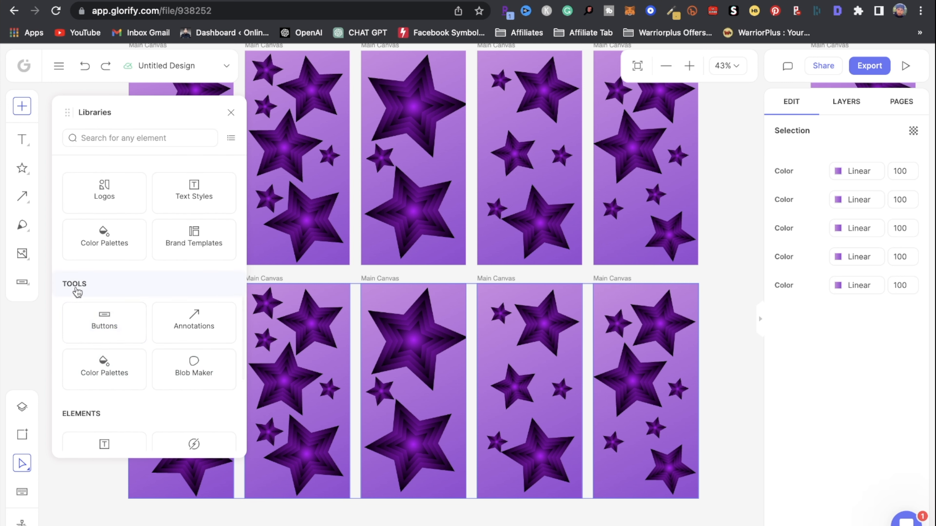
click(103, 383)
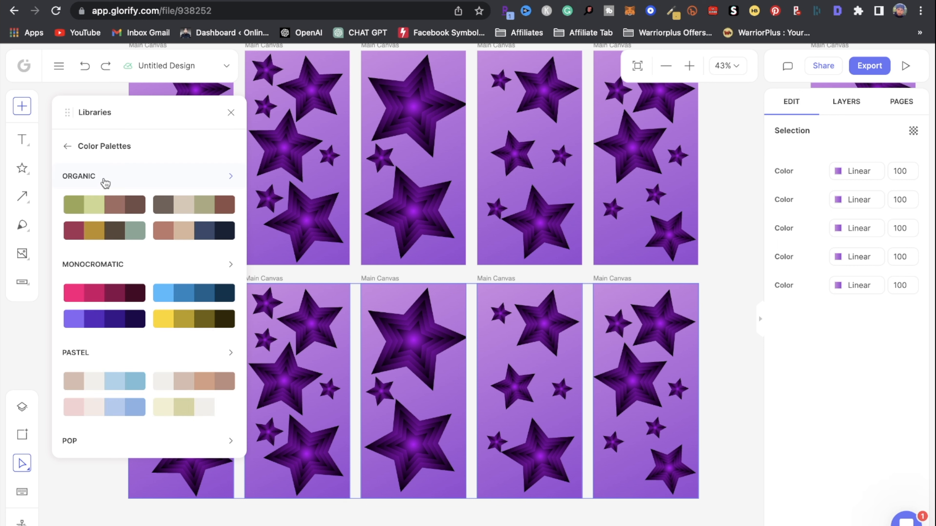
Step: Try the green-brown and taupe-brown Organic color palettes on the second row of canvases
click(101, 212)
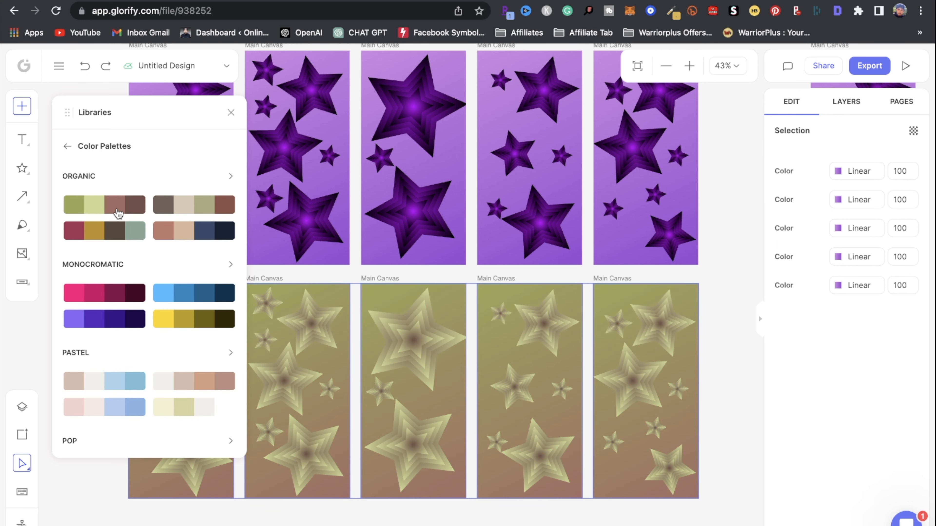
click(161, 213)
click(193, 211)
click(219, 213)
scroll(185, 354, down, 1)
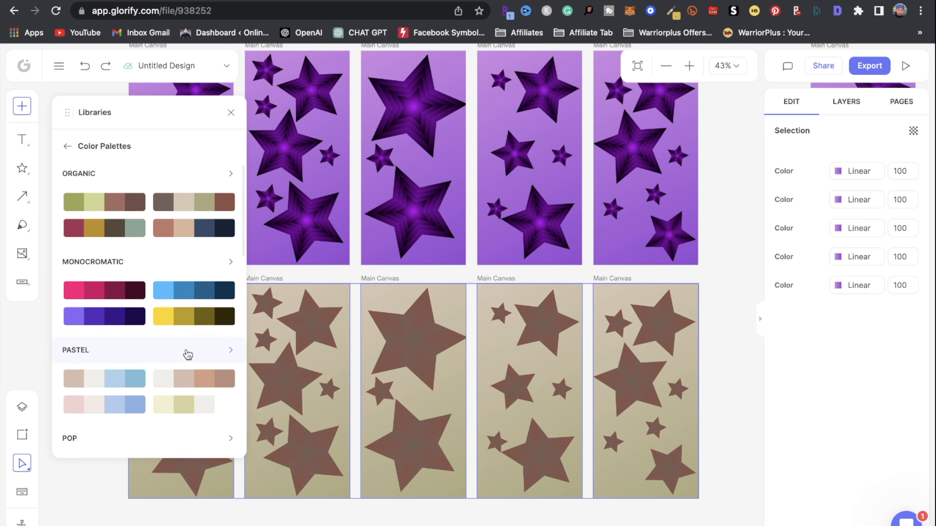
Step: Recolor the second row with the blue Monocromatic palette, using light blue stars on a dark blue gradient, and close the library
click(165, 289)
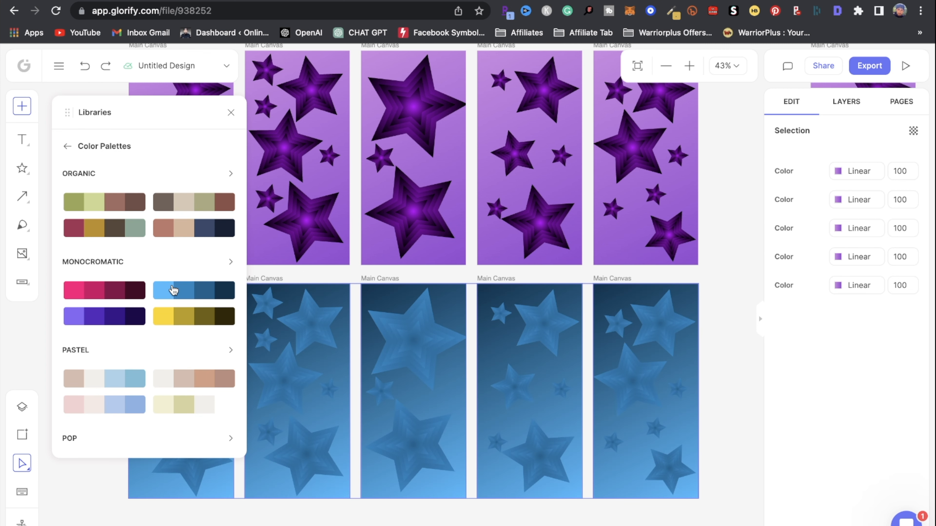
click(184, 292)
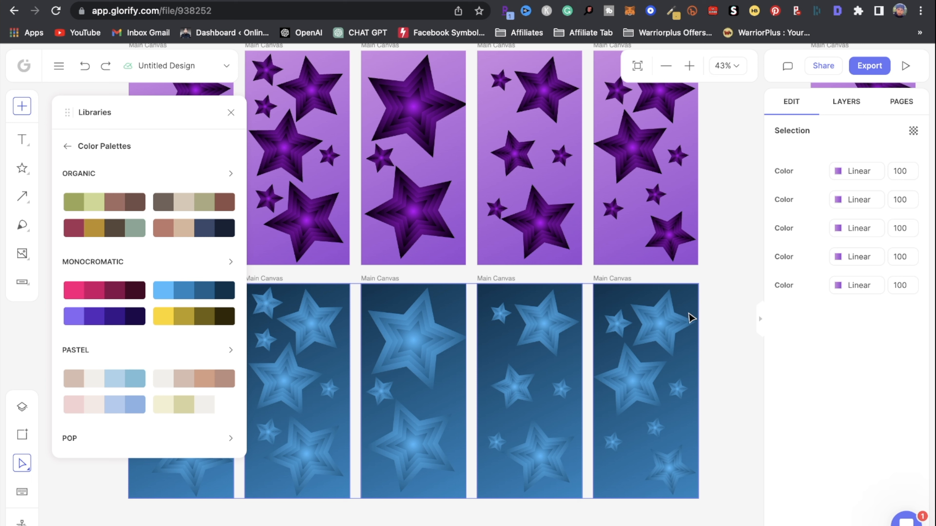
click(731, 294)
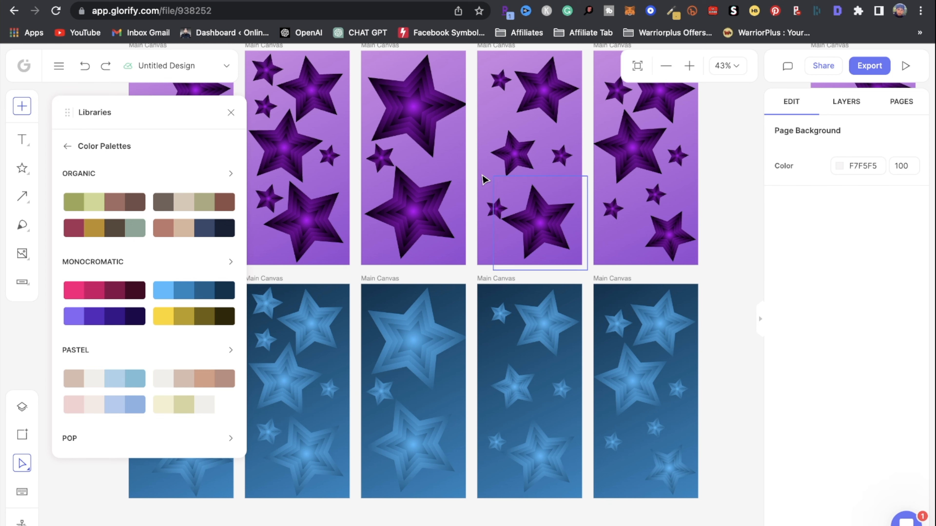
click(231, 113)
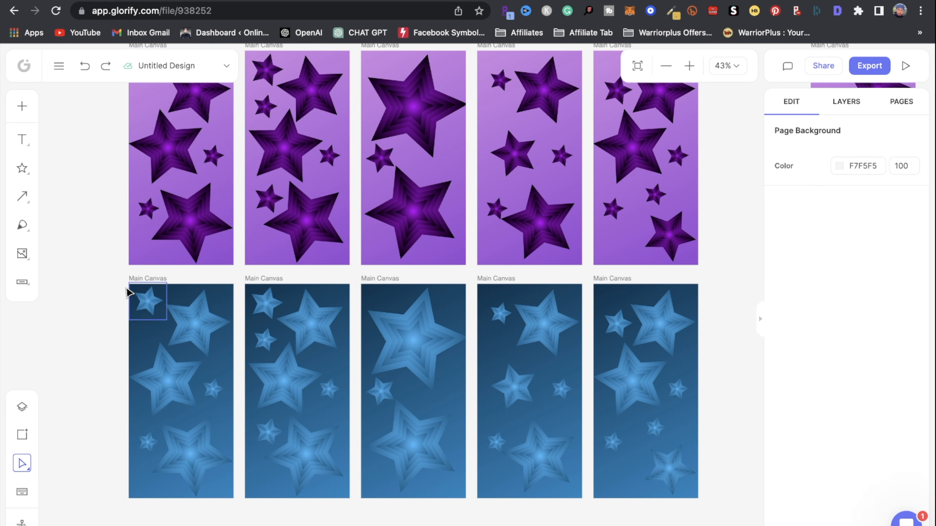
Step: Duplicate the five blue canvases and align the copies as a third row directly below the second row
drag(124, 282, 708, 511)
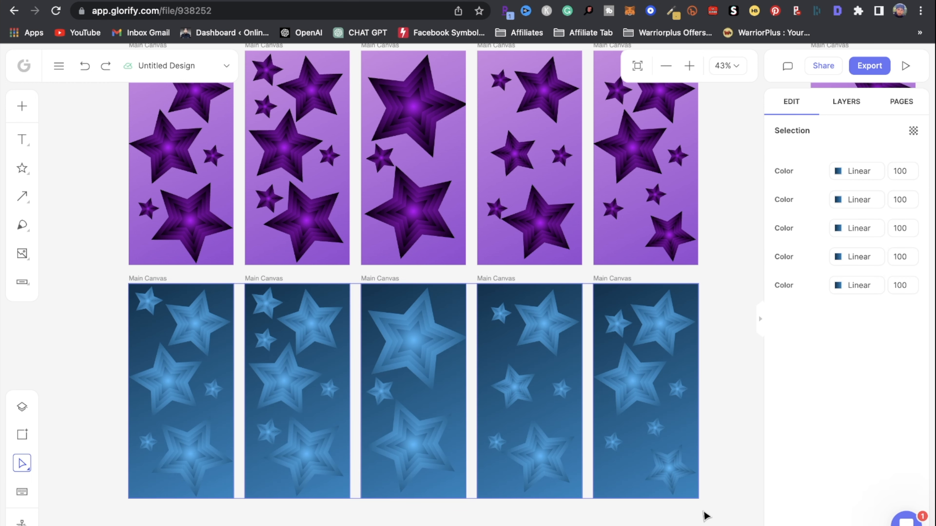
key(super+d)
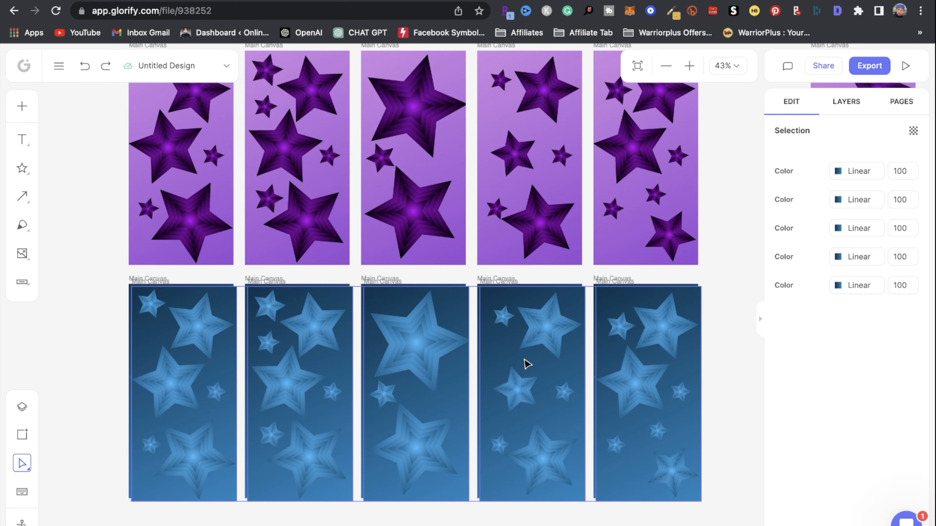
drag(508, 357, 491, 525)
scroll(566, 375, down, 8)
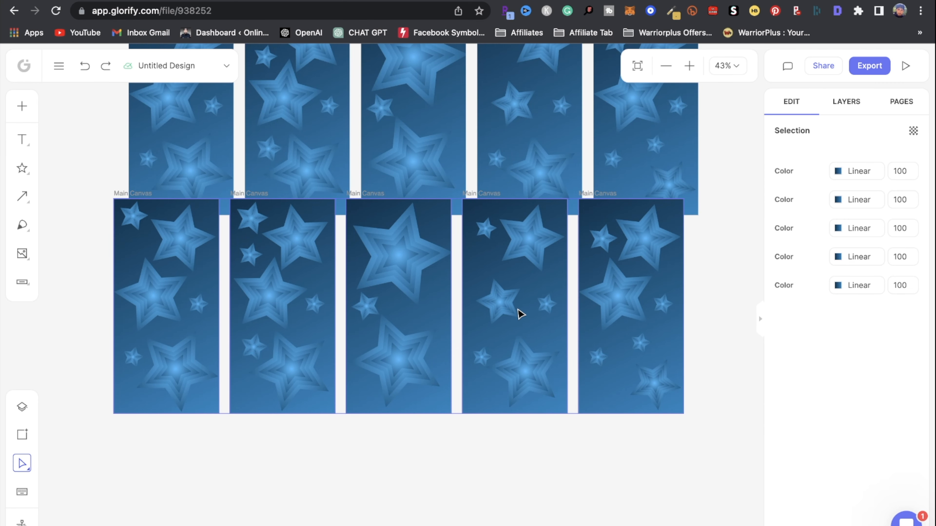
drag(520, 313, 537, 342)
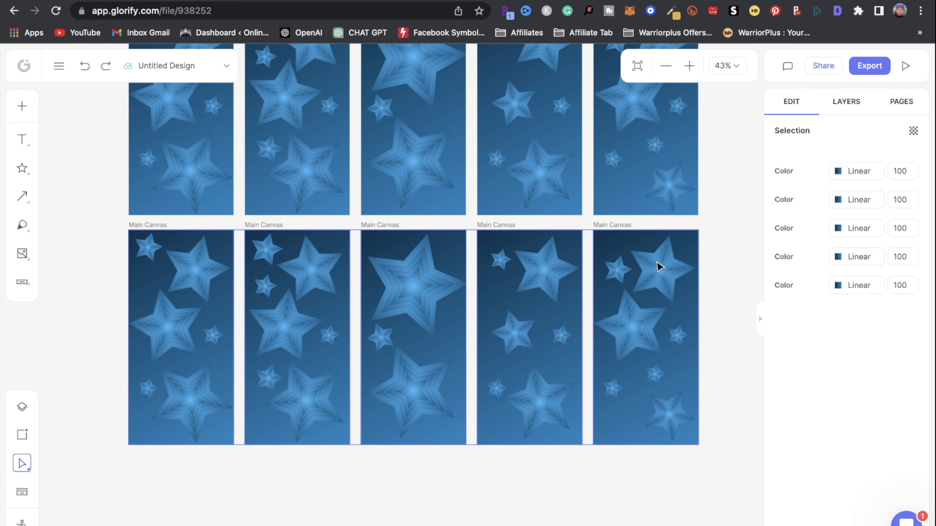
Step: Recolor the third row with the pink, blue, navy and off-white Retro color palette, and close the library
click(22, 112)
scroll(157, 313, down, 5)
scroll(158, 320, down, 5)
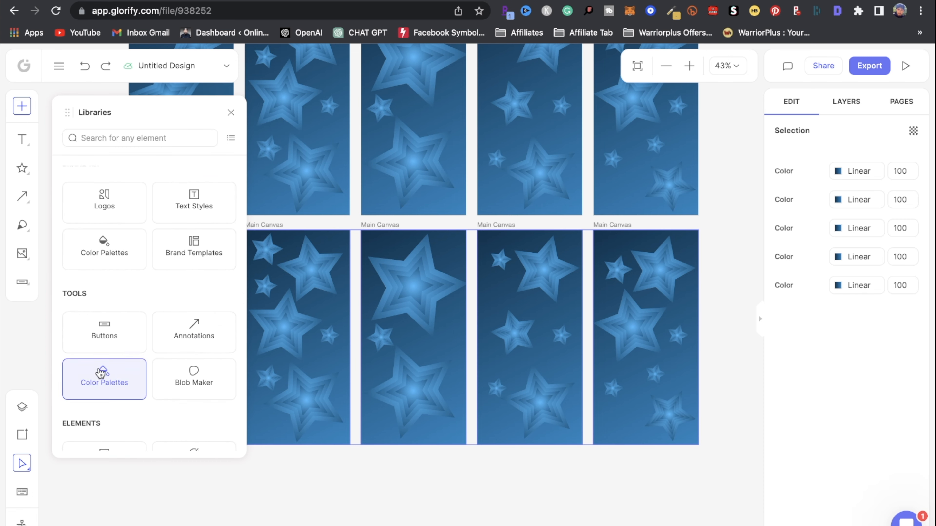
click(101, 380)
scroll(157, 298, down, 5)
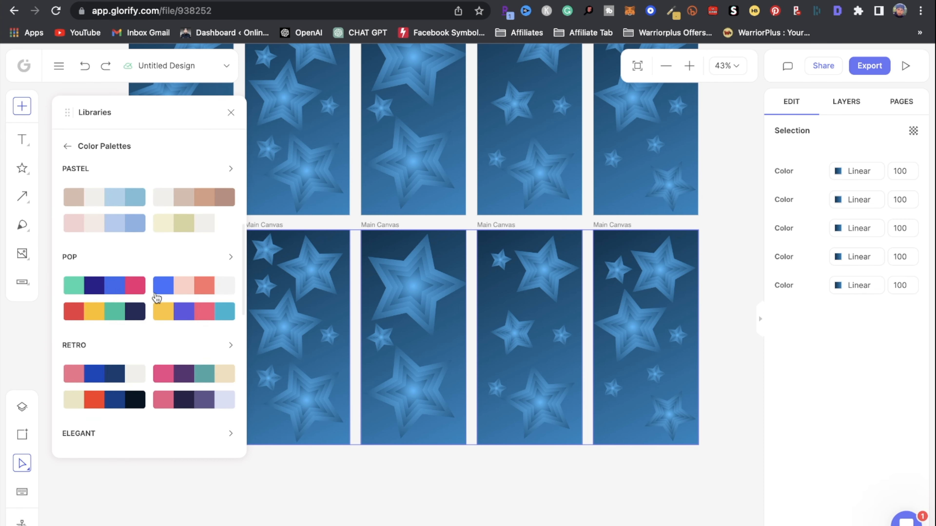
click(93, 379)
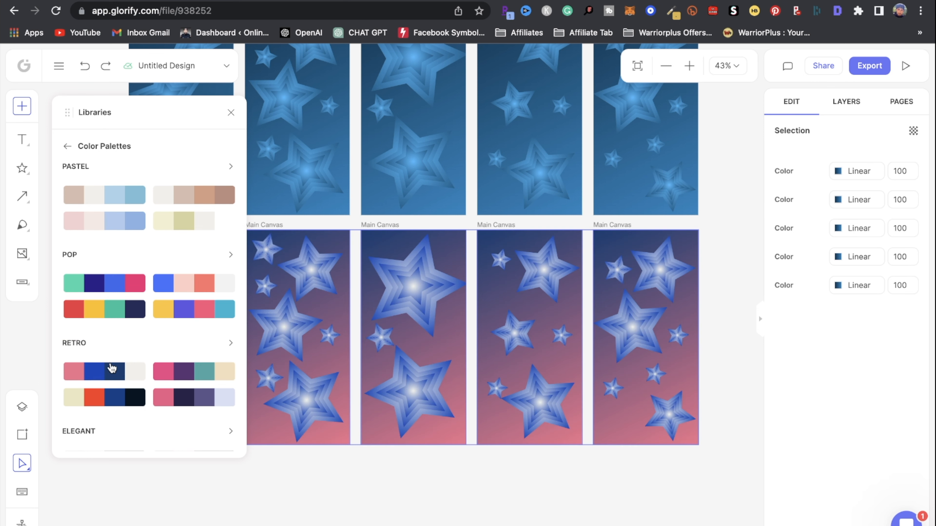
click(720, 205)
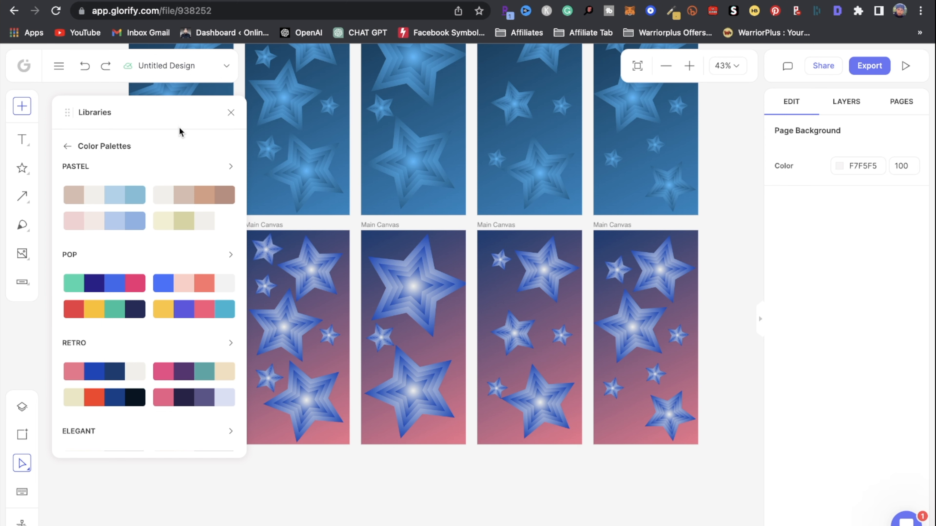
click(231, 113)
scroll(381, 171, up, 5)
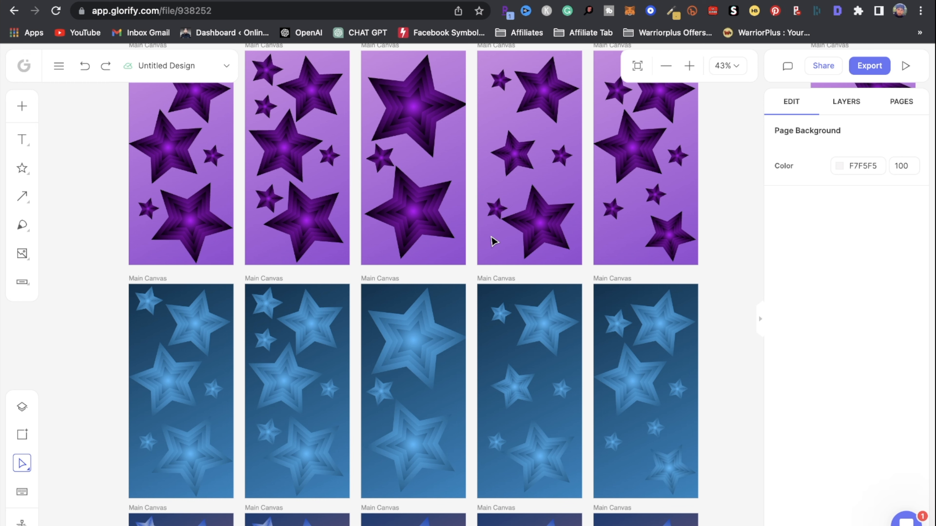
scroll(492, 237, up, 4)
scroll(491, 237, down, 6)
scroll(492, 237, up, 2)
click(875, 68)
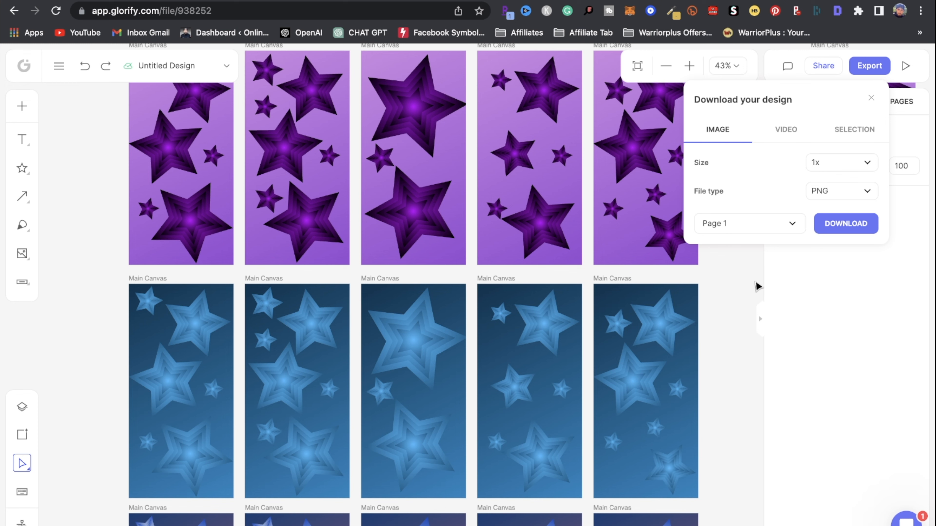
click(733, 318)
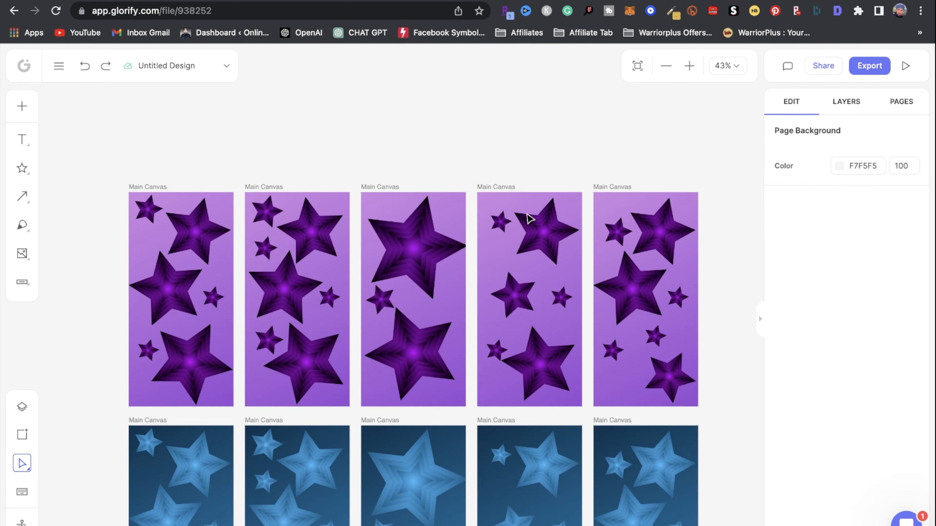
Step: Delete the stray purple canvas standing apart from the rows
key(super+minus)
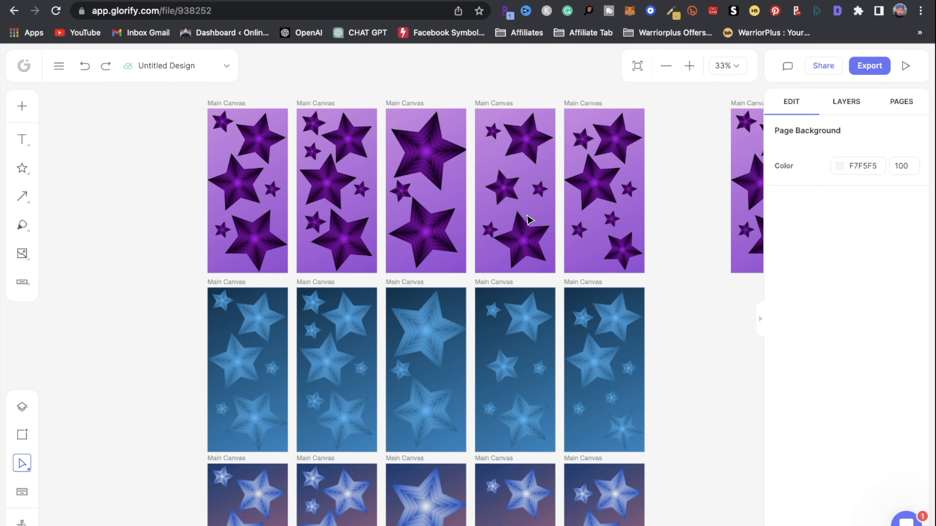
key(super+minus)
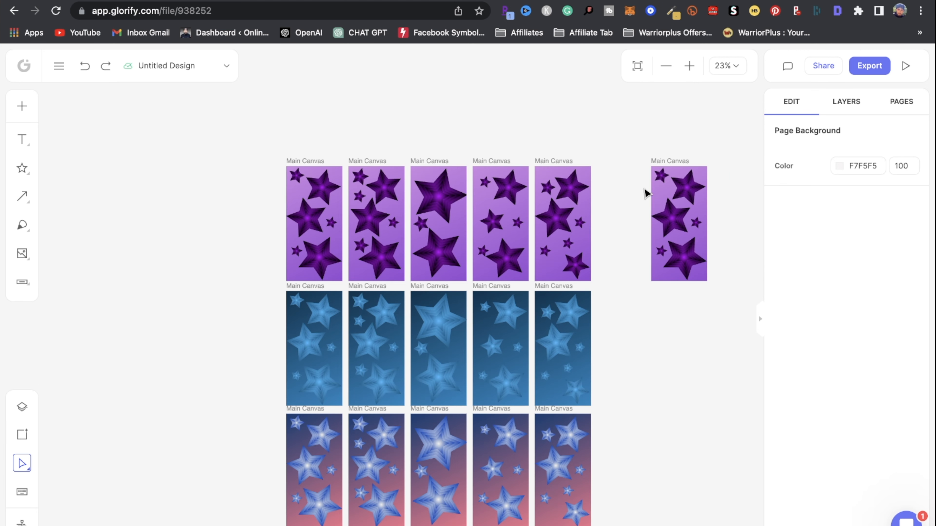
click(697, 174)
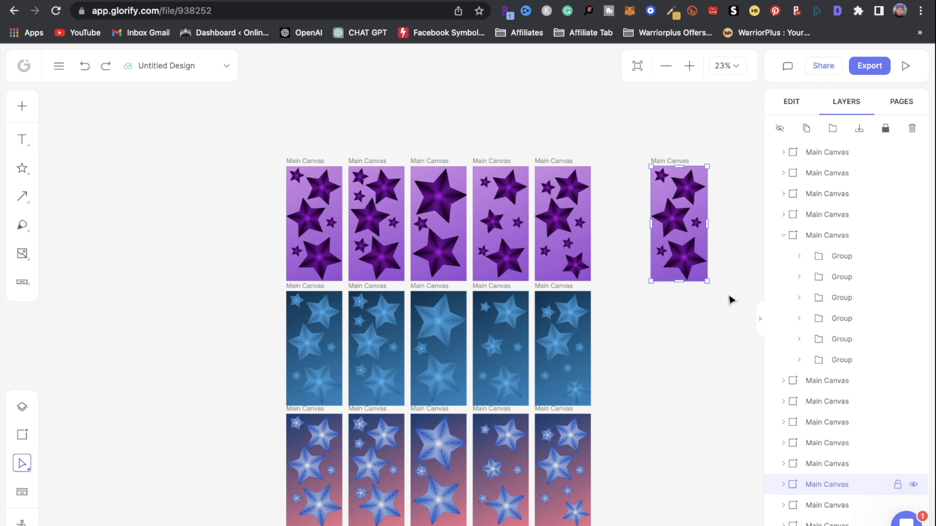
key(Delete)
scroll(539, 184, down, 3)
scroll(448, 200, up, 3)
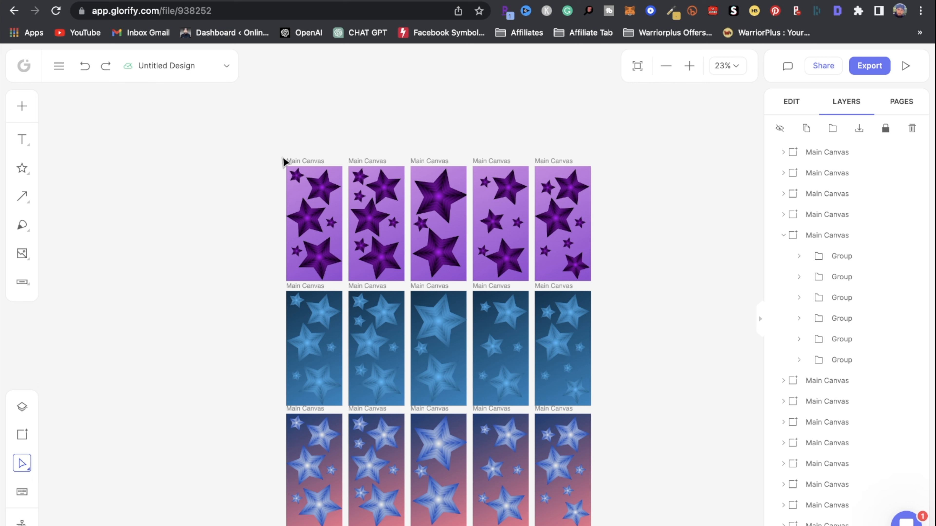
Step: Download the ten canvases of the purple and blue rows as a selection in PNG format at 1x size
drag(282, 157, 597, 414)
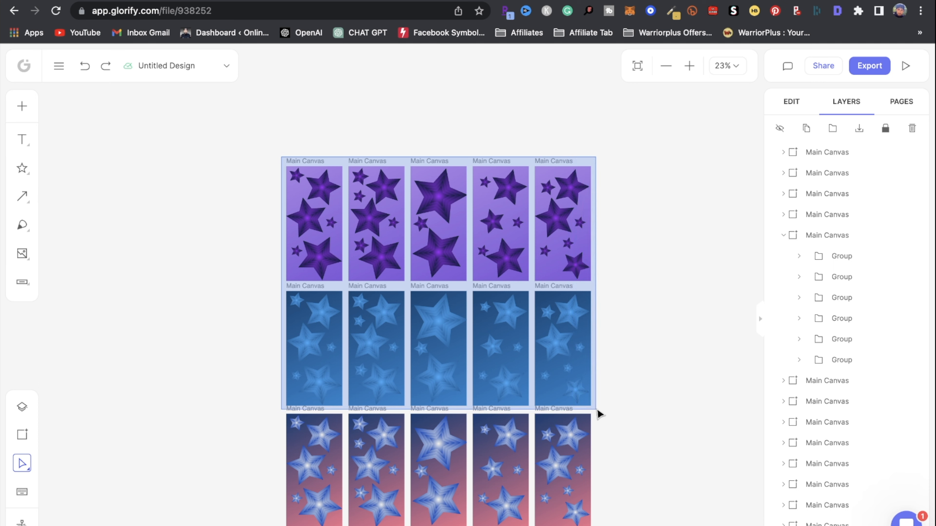
drag(599, 414, 599, 413)
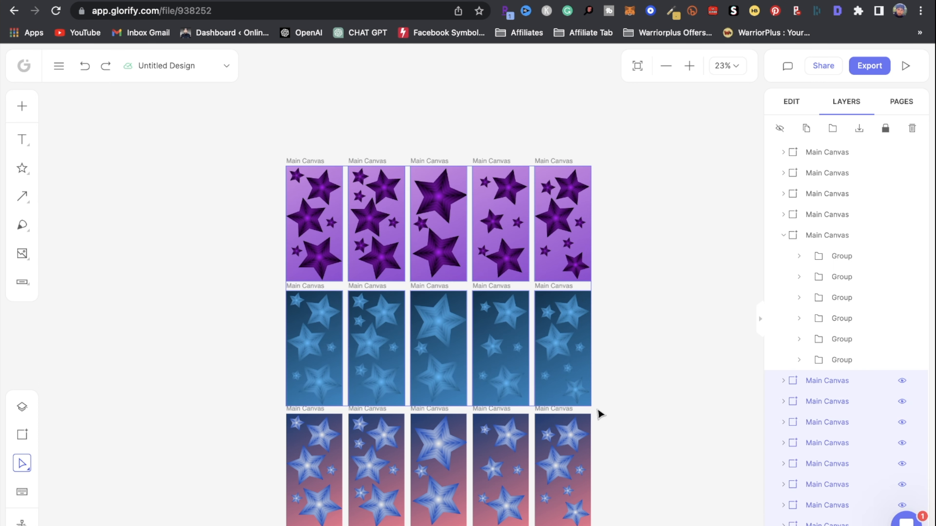
click(883, 68)
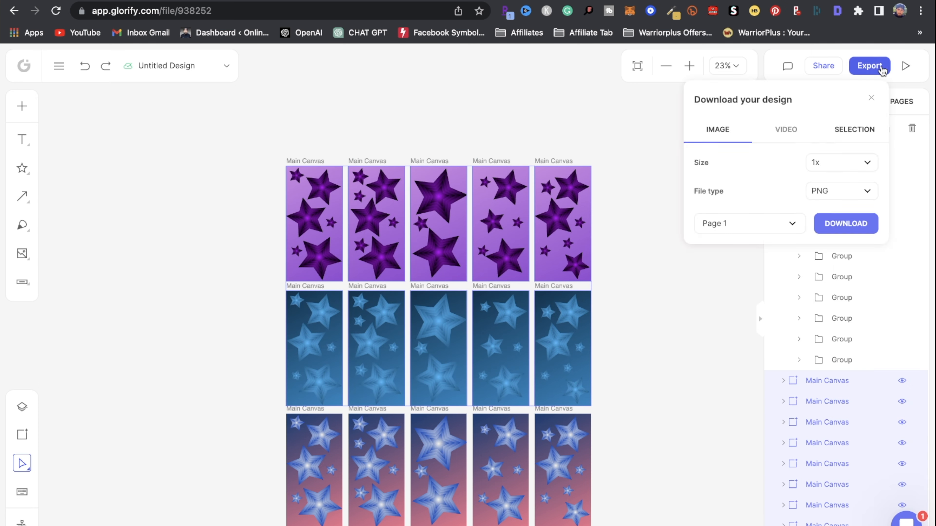
click(860, 135)
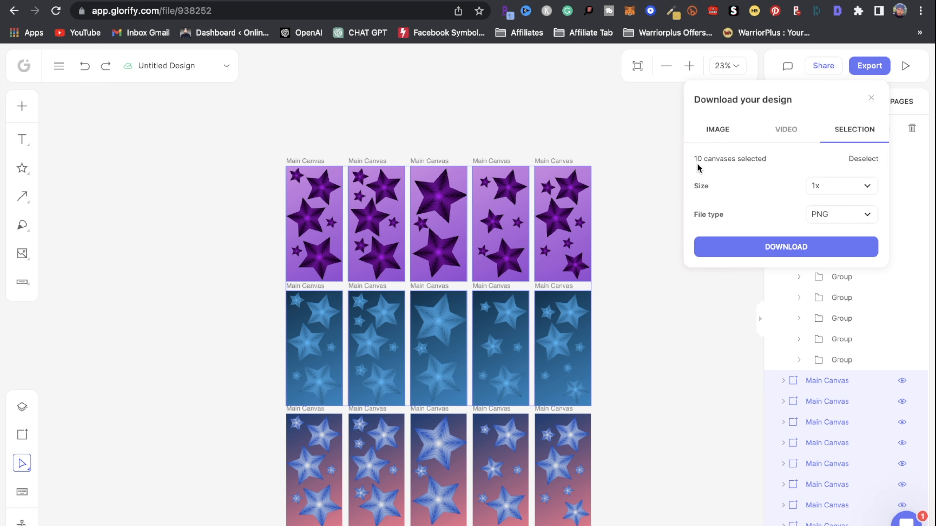
click(787, 246)
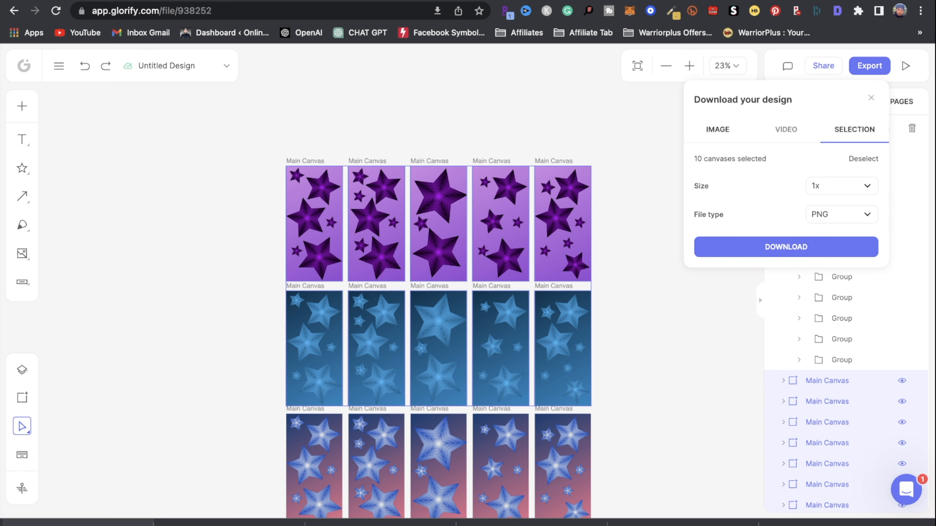
click(926, 525)
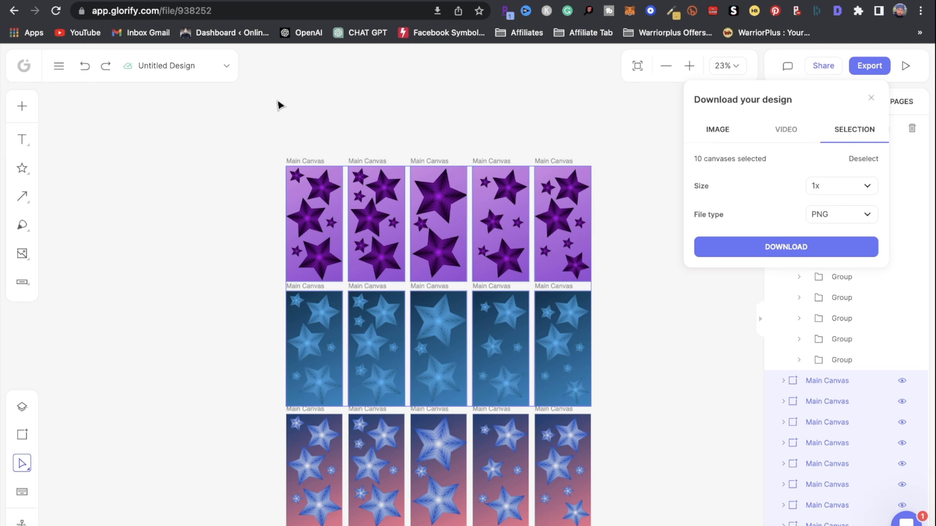
Step: Exit the editor to the workspace dashboard and open the Mockup Scene templates
click(57, 69)
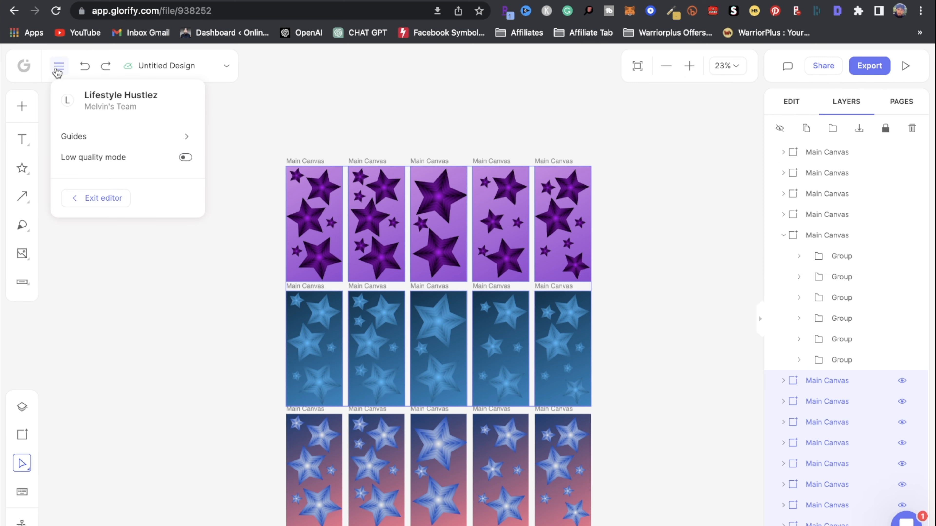
click(100, 199)
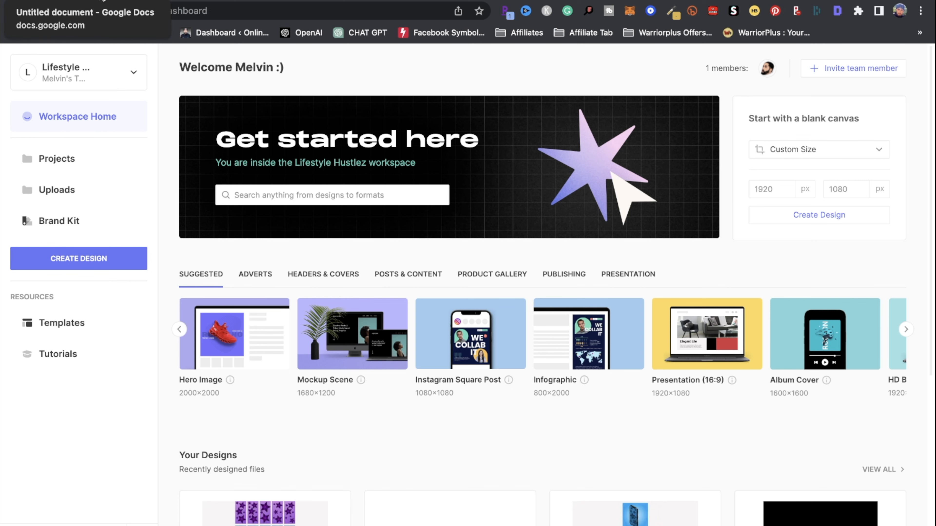
click(37, 0)
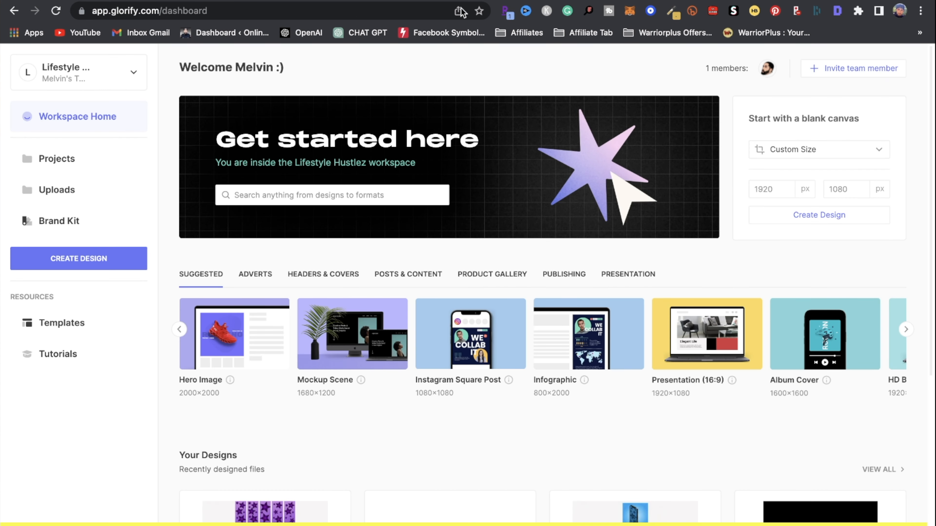
scroll(380, 373, down, 1)
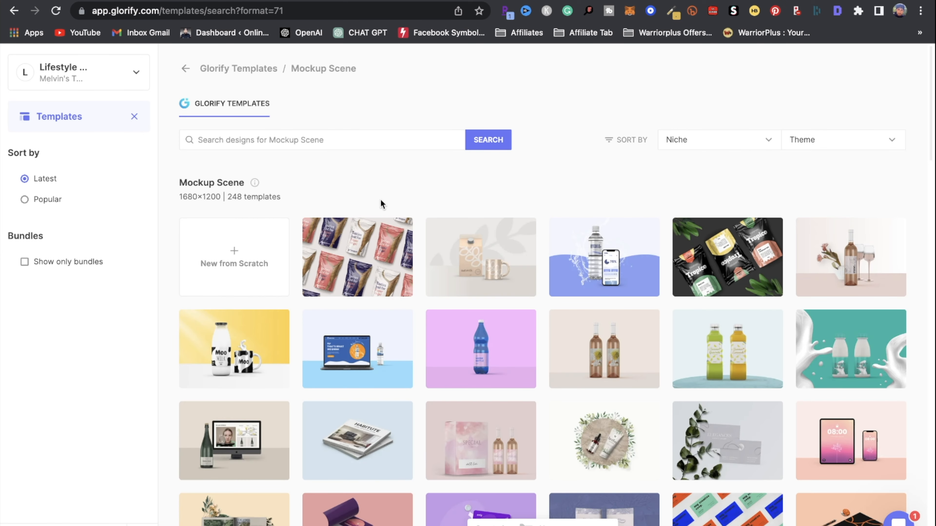
Step: Search the Mockup Scene templates for "phone" and return to the dashboard
click(242, 139)
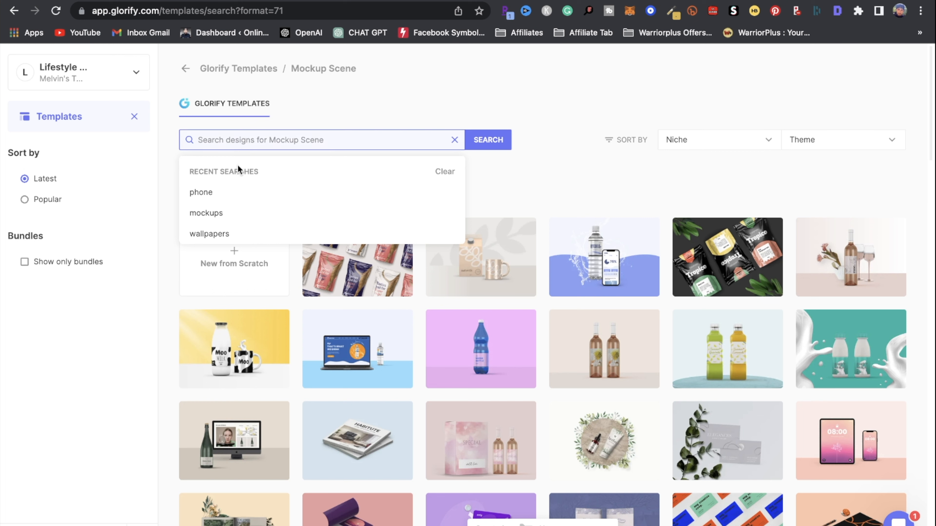
click(207, 198)
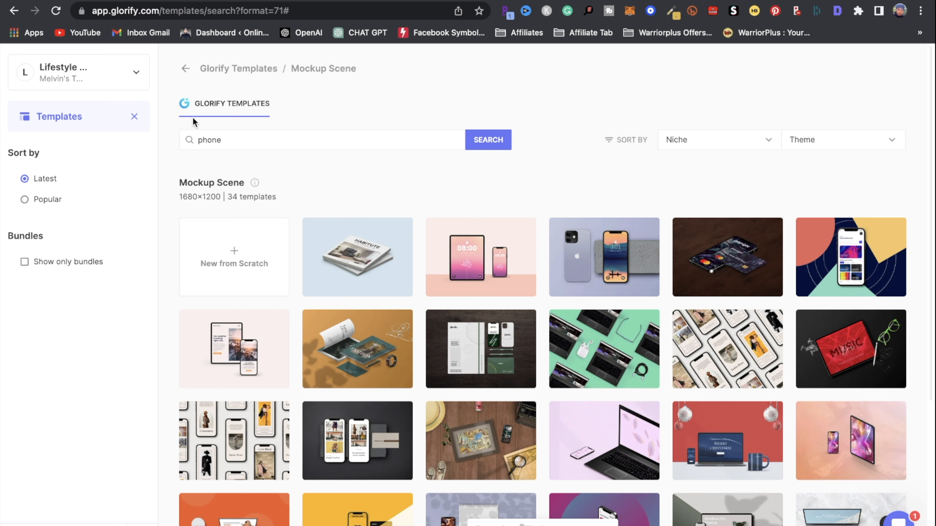
click(135, 119)
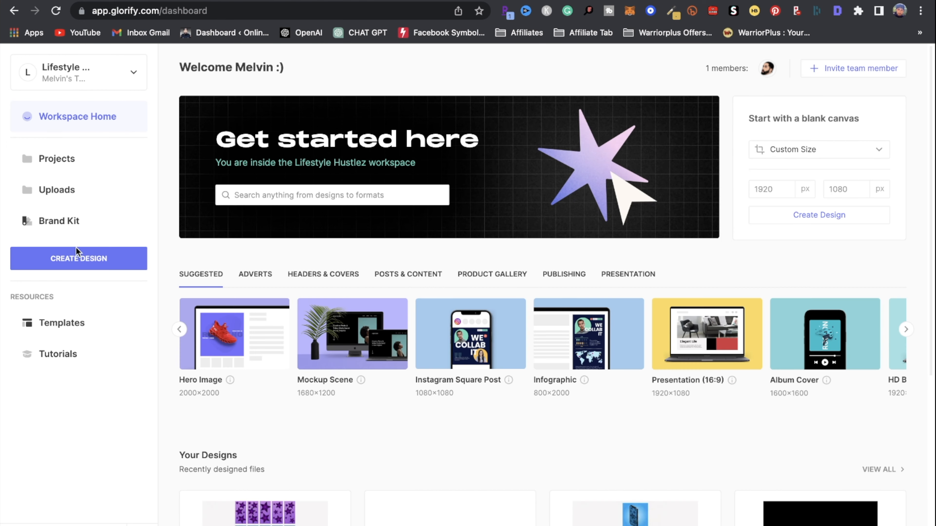
Step: Create a new blank design with a custom canvas size of 1080 × 1080 px
click(79, 258)
scroll(479, 240, down, 1)
click(379, 214)
text(1080)
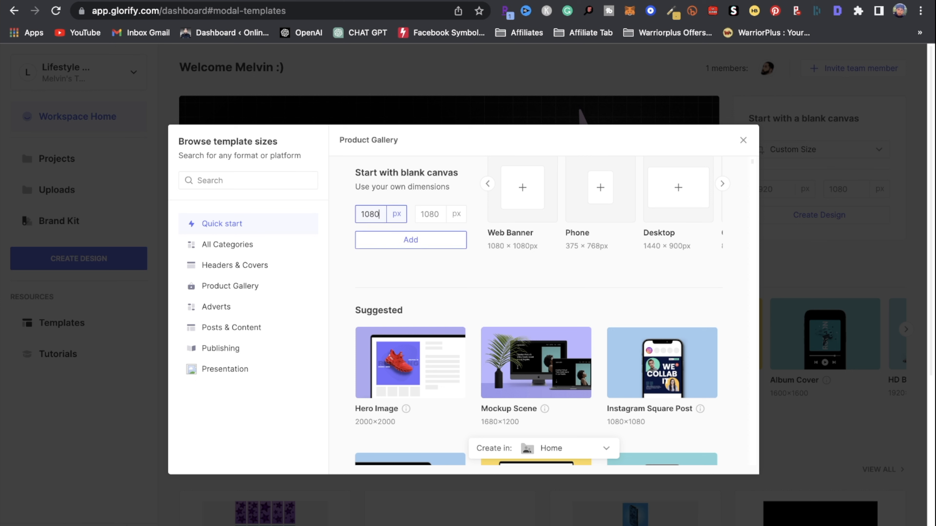
click(421, 214)
text(1080)
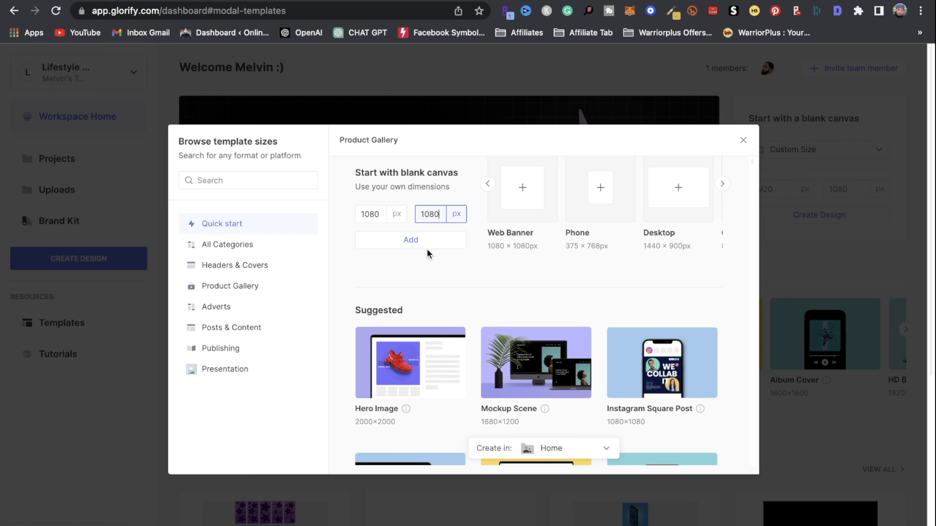
click(434, 242)
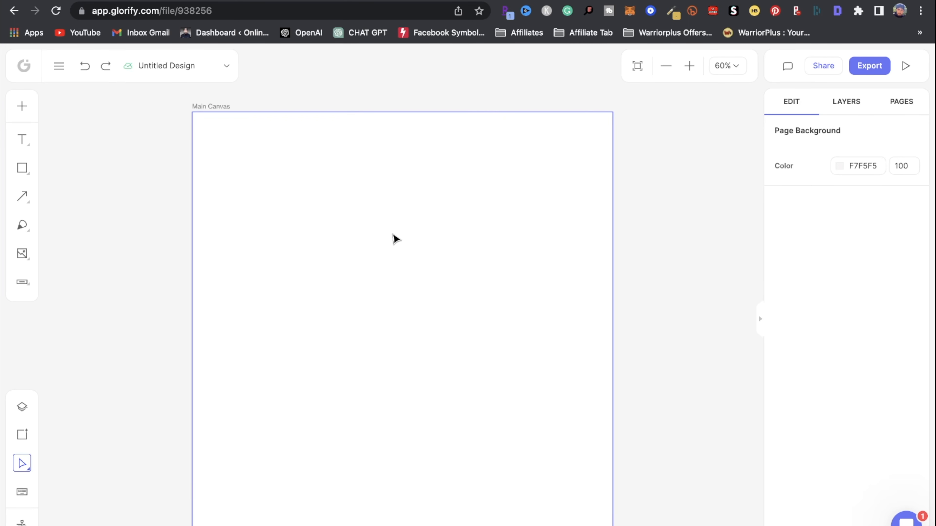
Step: Give the canvas background a radial gradient from light purple EDB9FA at the centre to black 000000 at the edge
click(382, 223)
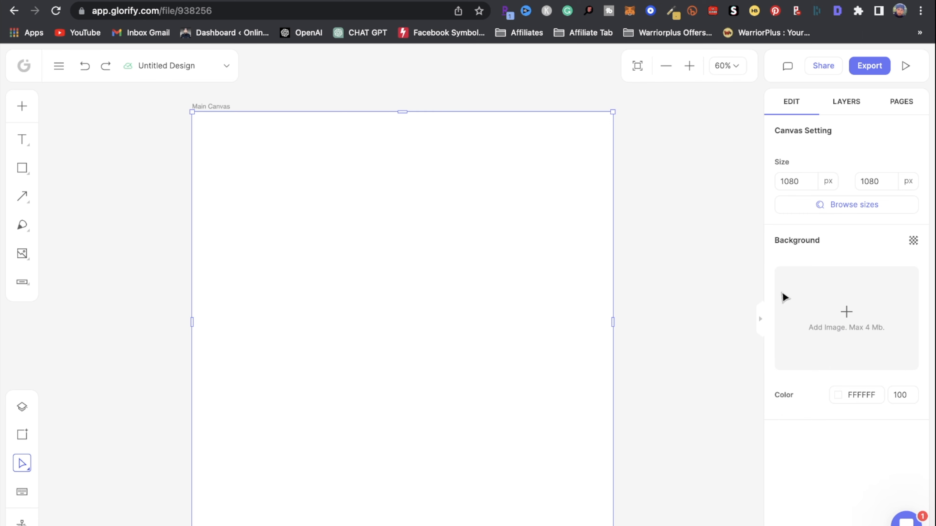
click(839, 395)
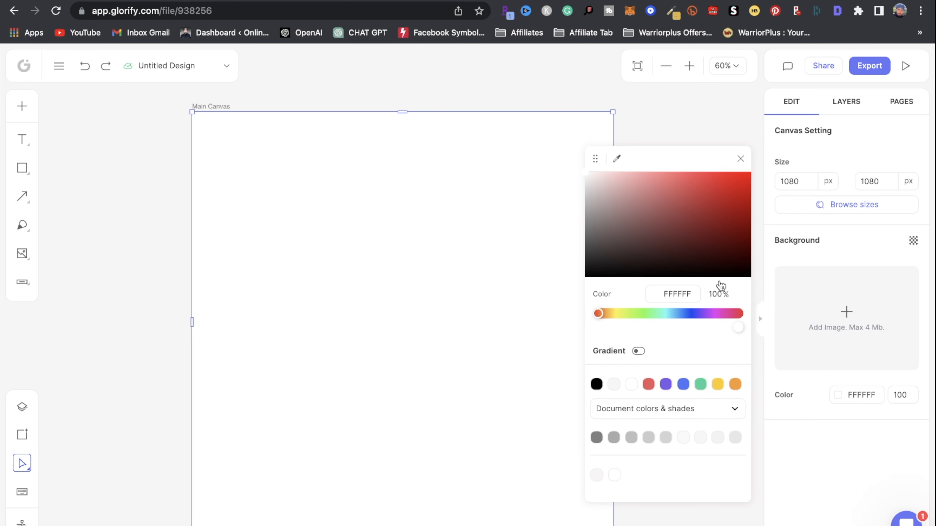
click(638, 351)
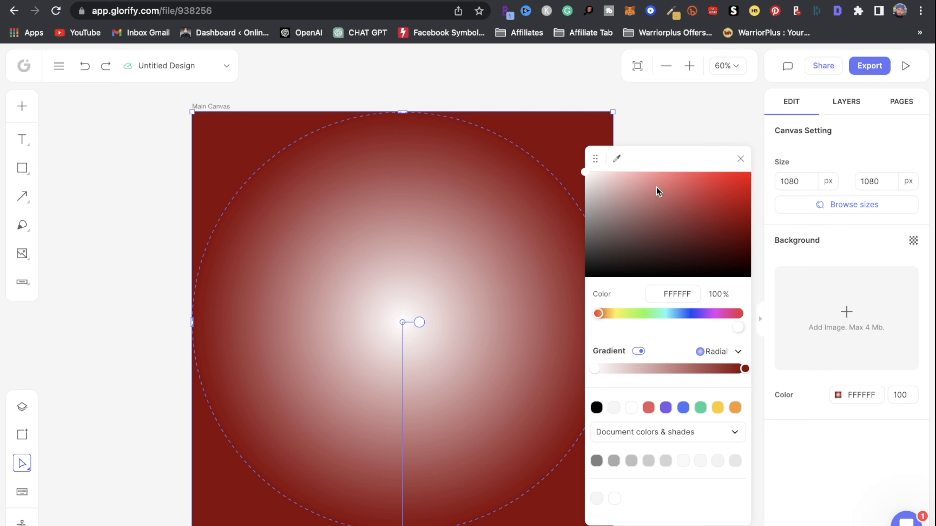
click(744, 369)
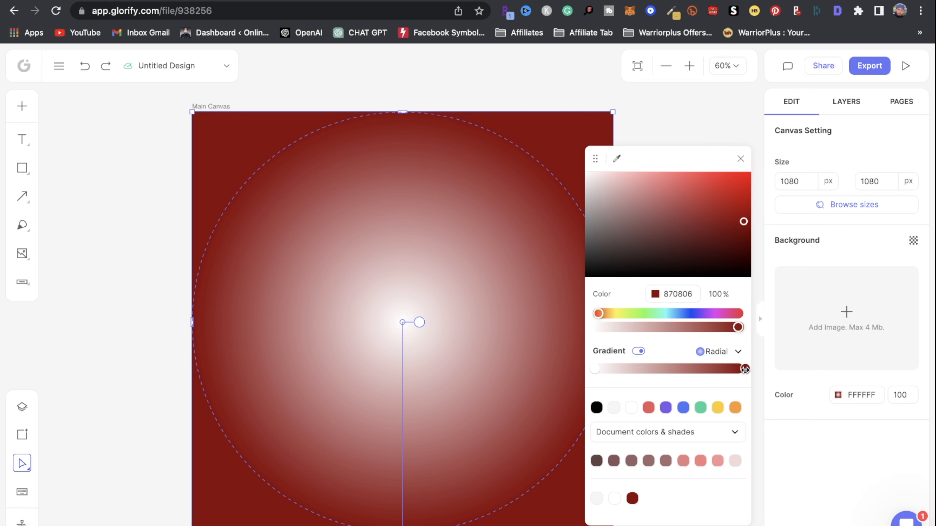
mouse_move(743, 221)
mouse_down()
mouse_move(620, 247)
mouse_move(585, 278)
mouse_up()
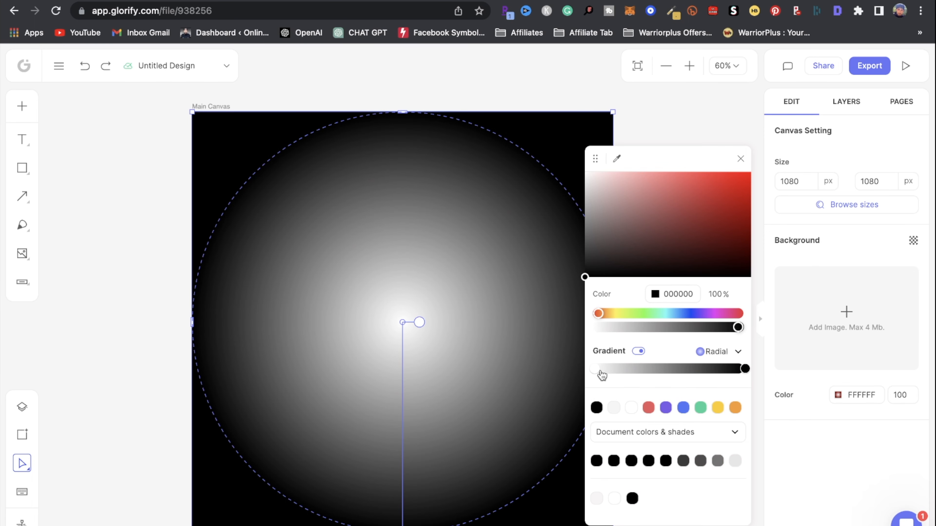
click(594, 369)
drag(632, 317, 710, 313)
drag(652, 213, 641, 186)
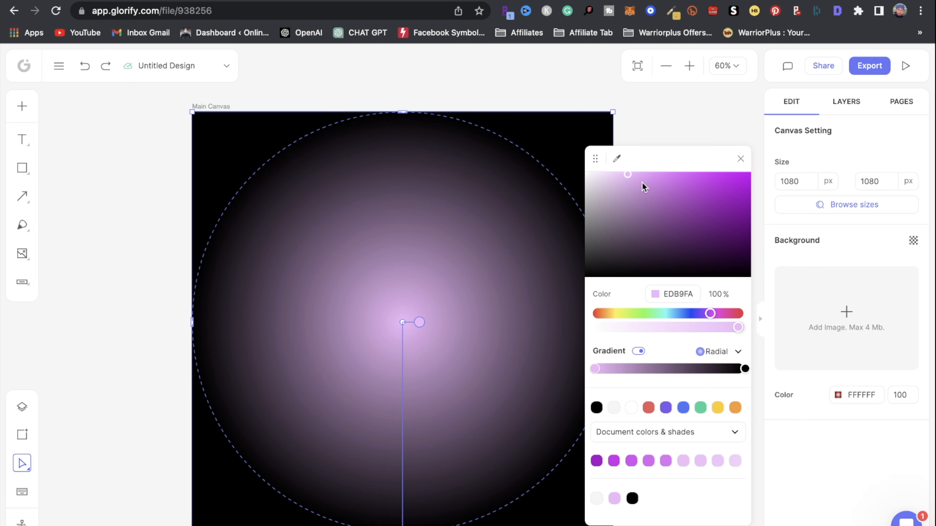
click(674, 118)
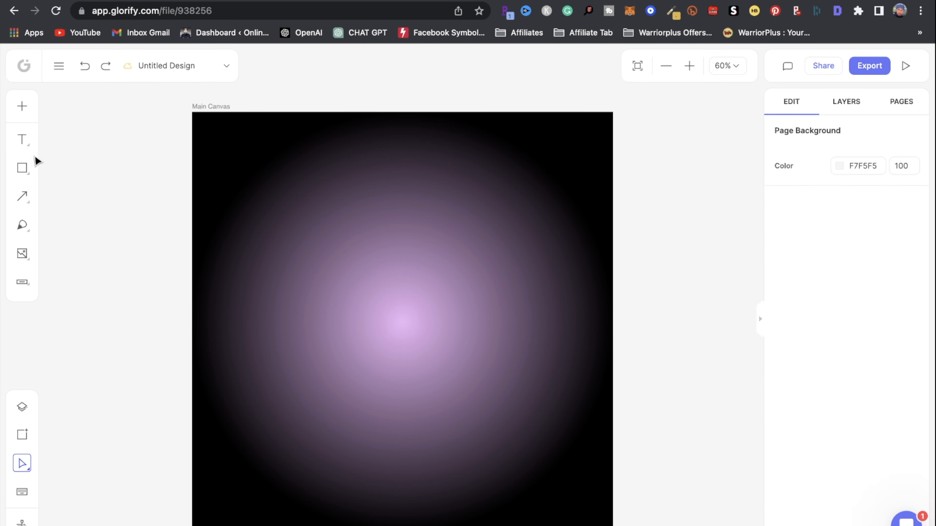
Step: Open the Mockups library and browse the digital screen and frame mockups
click(23, 107)
scroll(103, 345, down, 2)
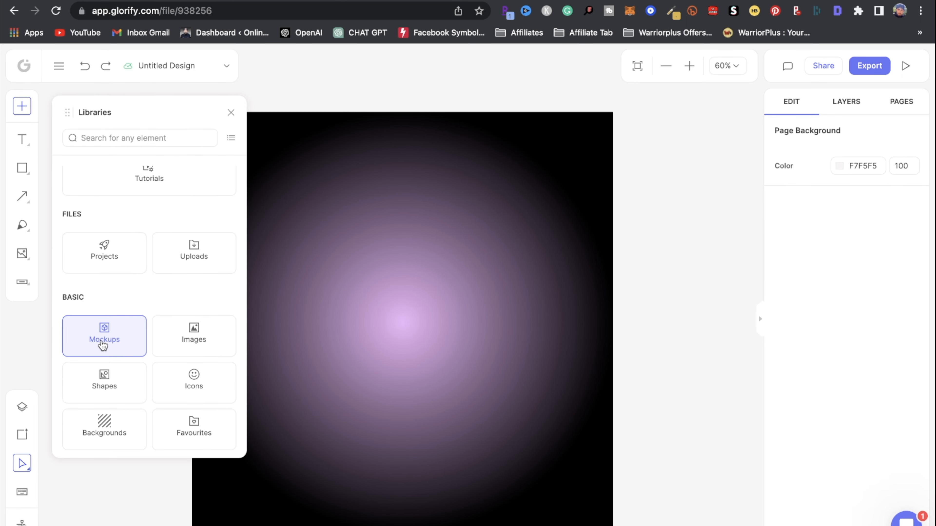
click(103, 345)
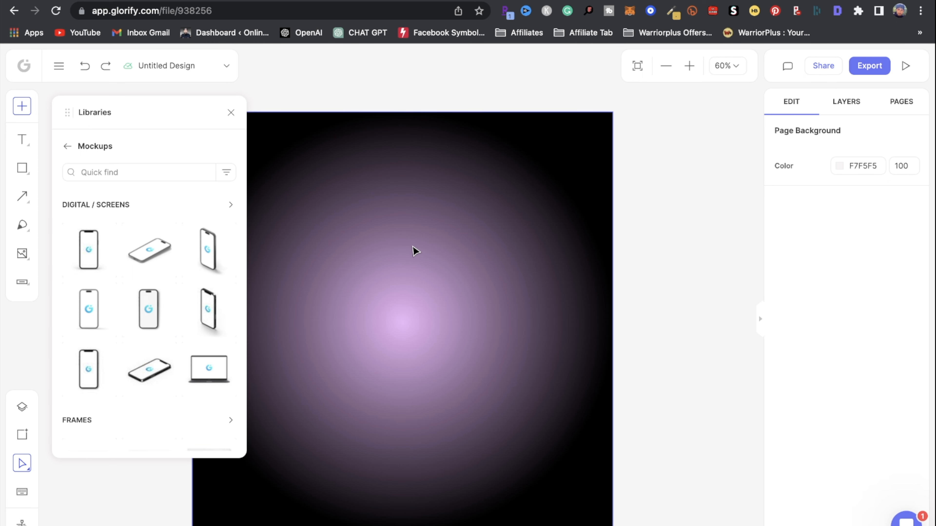
scroll(167, 384, down, 4)
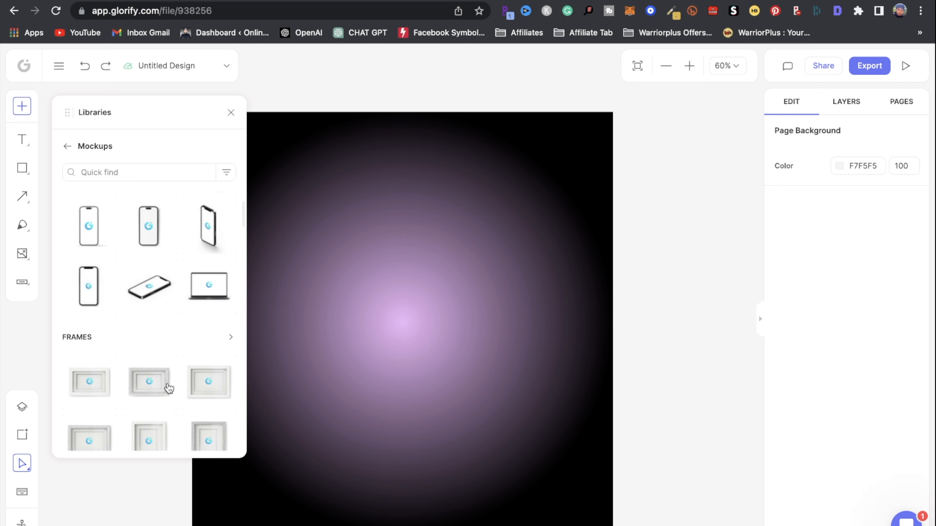
scroll(167, 383, up, 4)
Step: Search the mockups for "phone" and clear the search to return to the full list
click(106, 172)
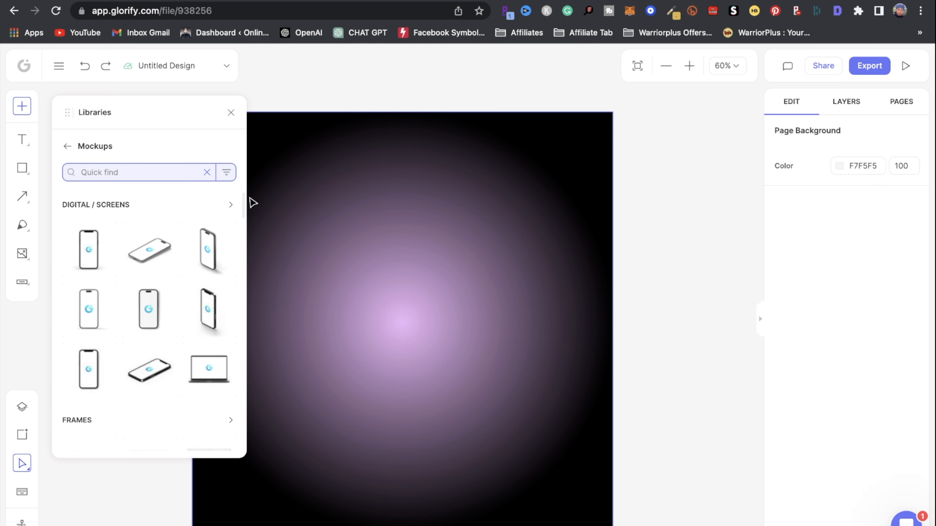
text(phone)
key(Return)
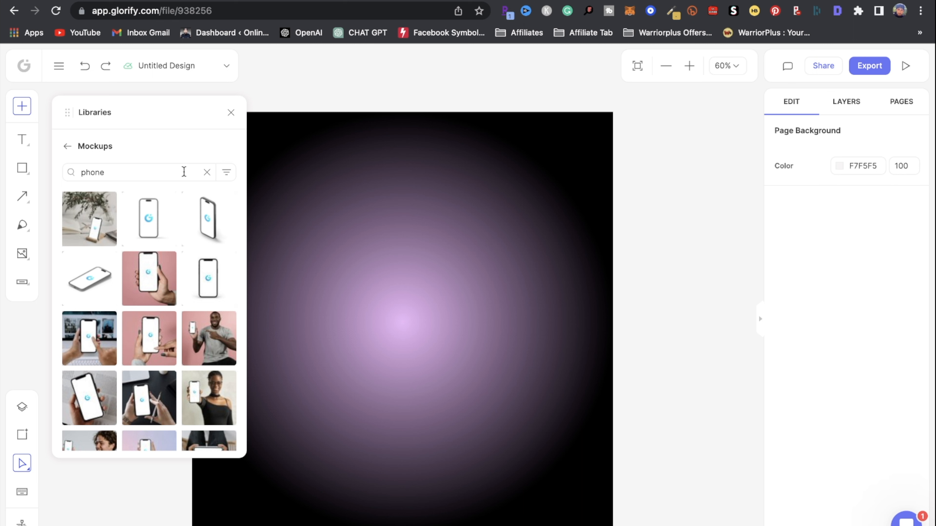
click(206, 172)
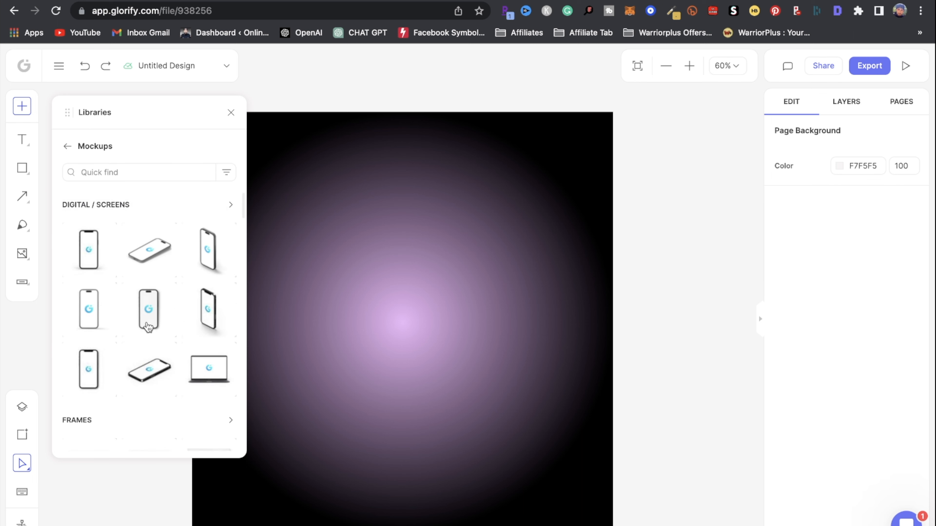
Step: Add the white lying iPhone 14 Pro mockup to the canvas, dismiss the software update prompt and close the library
click(151, 259)
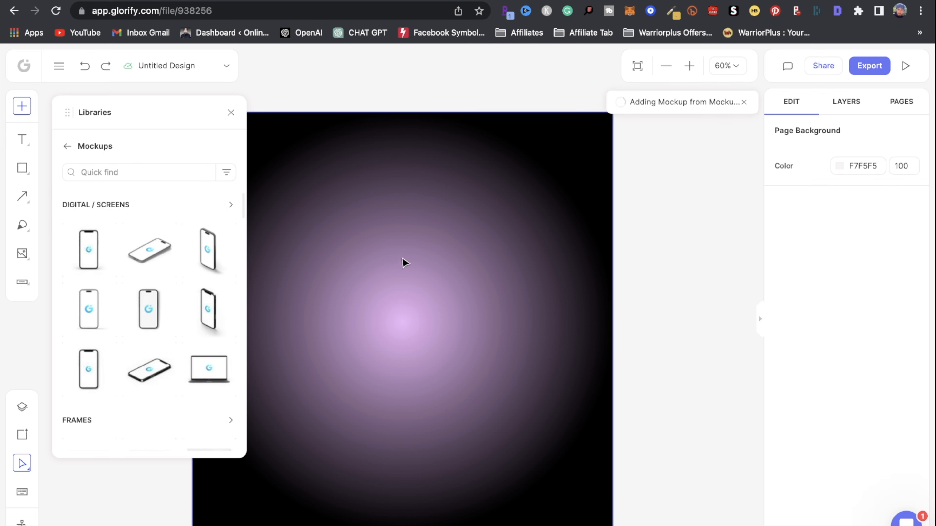
drag(402, 187, 401, 353)
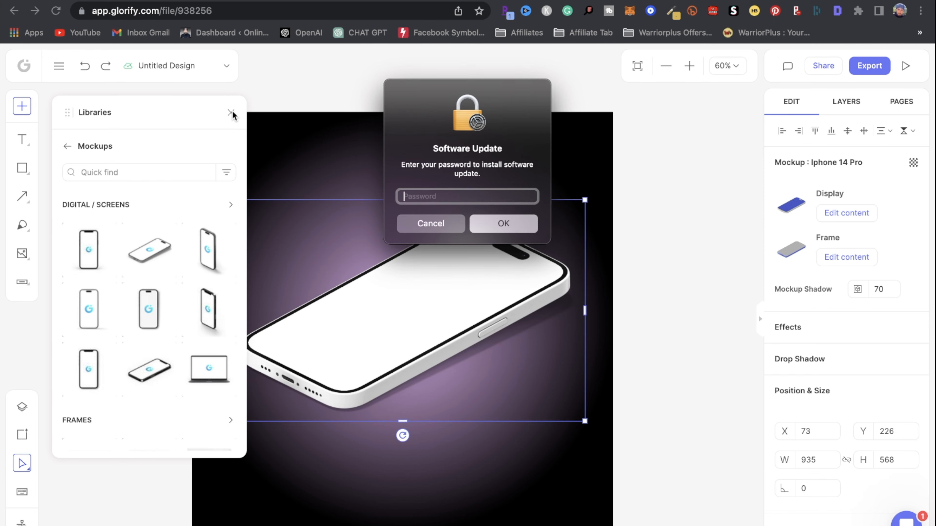
click(431, 224)
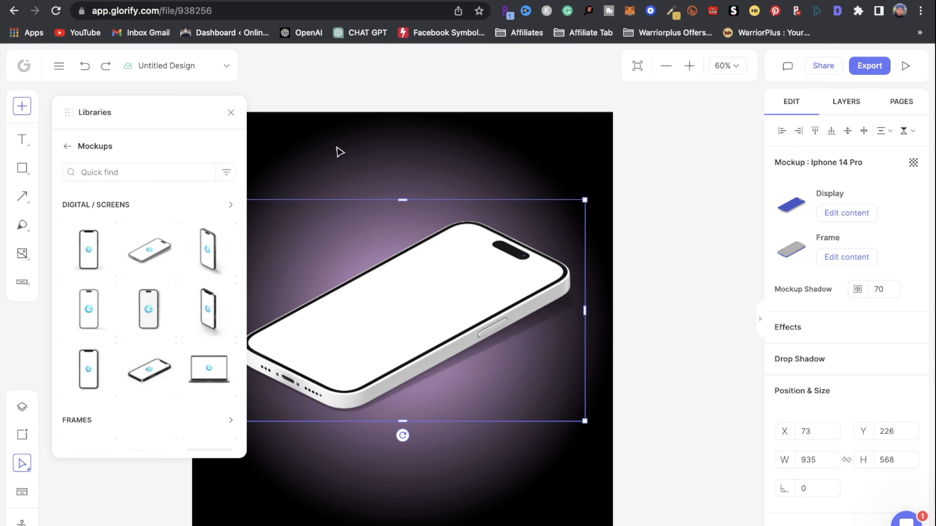
click(231, 112)
Step: Enlarge the phone mockup to about 1102 × 670 px and centre it on the canvas
drag(220, 200, 181, 176)
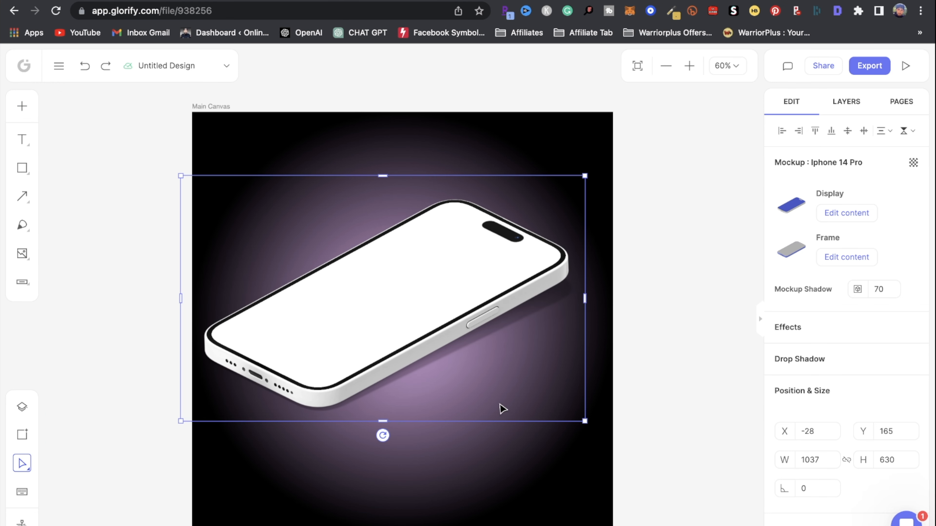
drag(586, 423, 610, 436)
drag(495, 355, 503, 371)
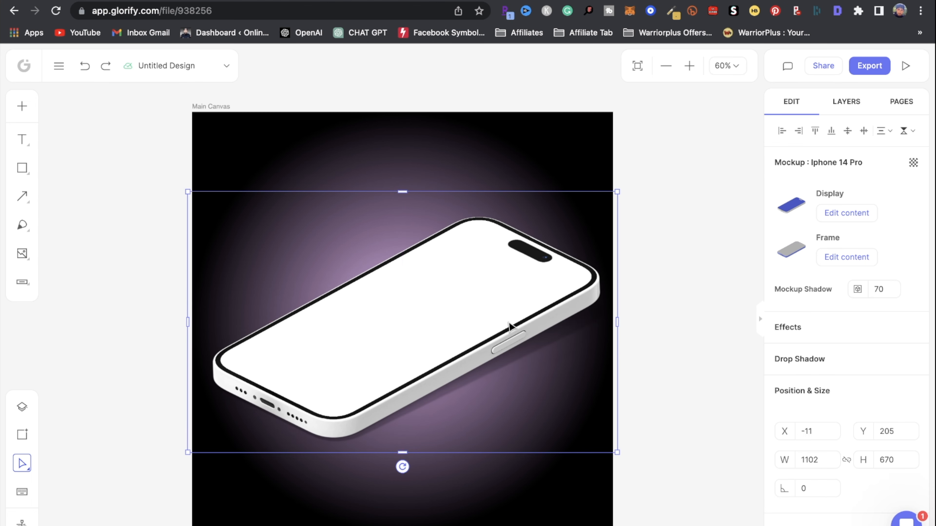
drag(414, 243, 425, 296)
click(865, 133)
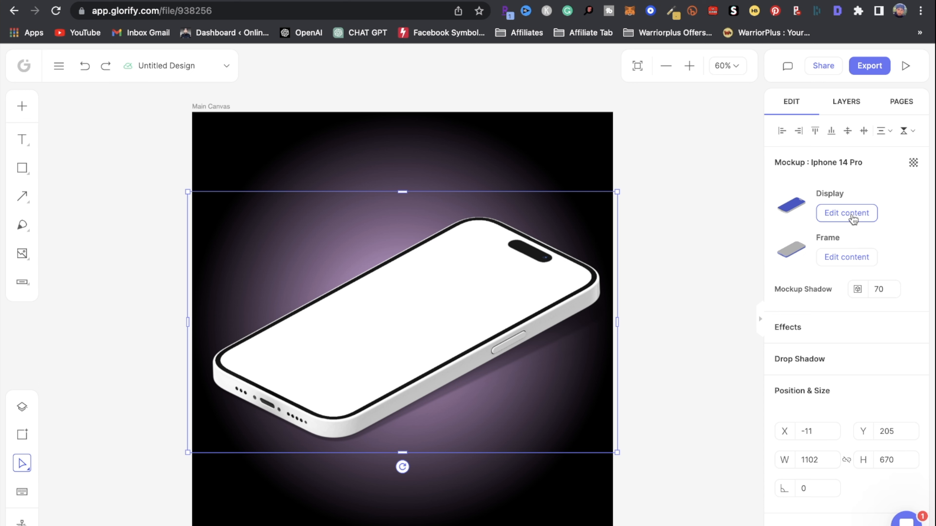
Step: Edit the phone mockup's display content and upload the purple star wallpaper main-canvas-645134ec9ec2fbd3b58818b6.png from Downloads as a background image
click(855, 217)
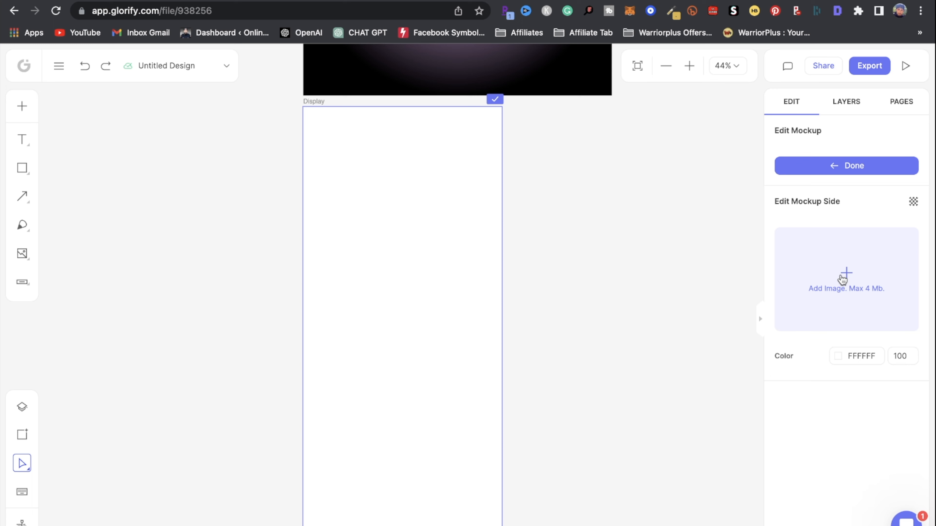
click(847, 274)
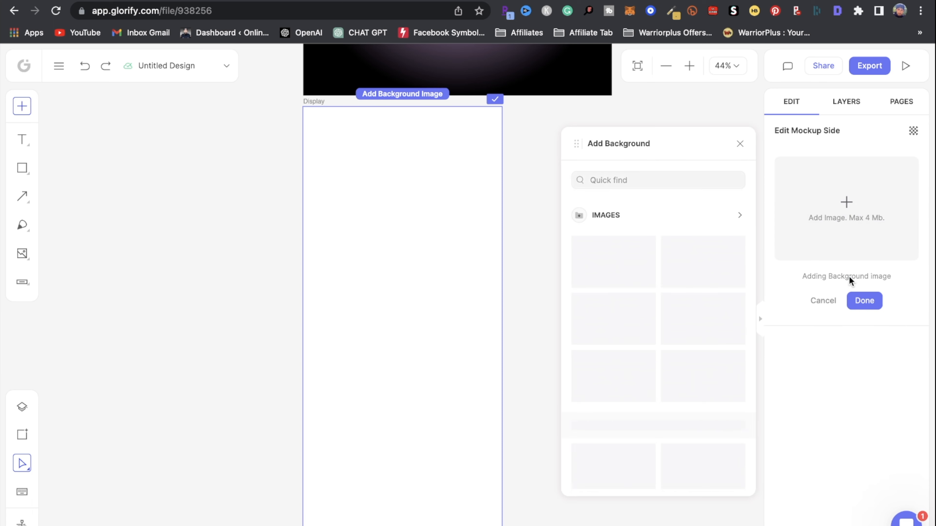
click(744, 219)
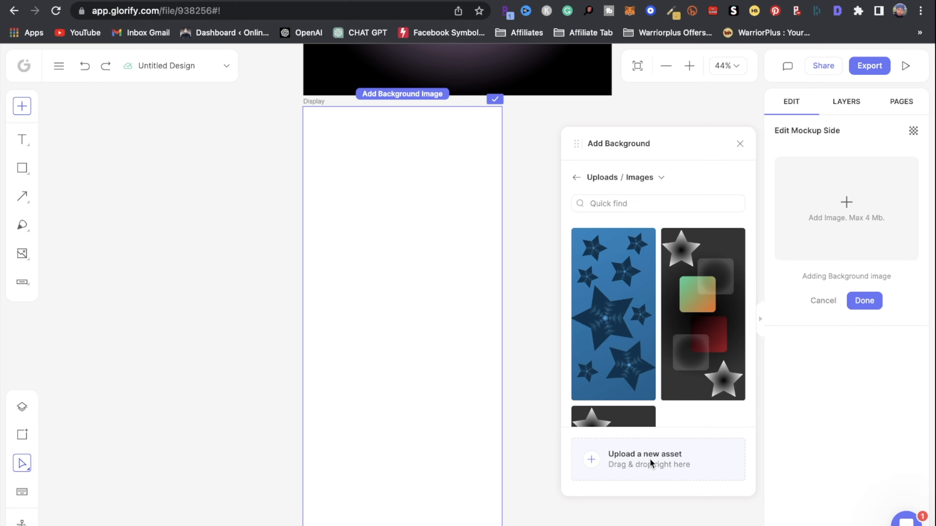
click(645, 462)
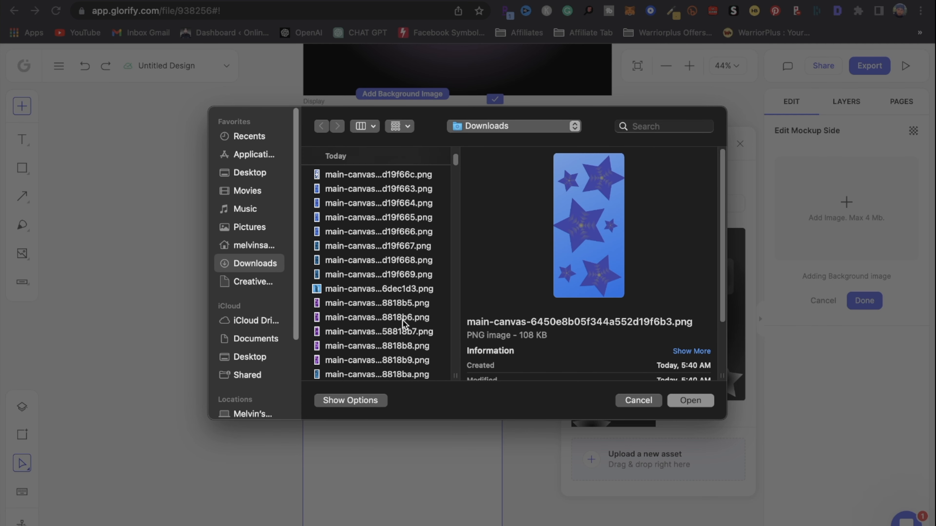
click(400, 321)
click(380, 206)
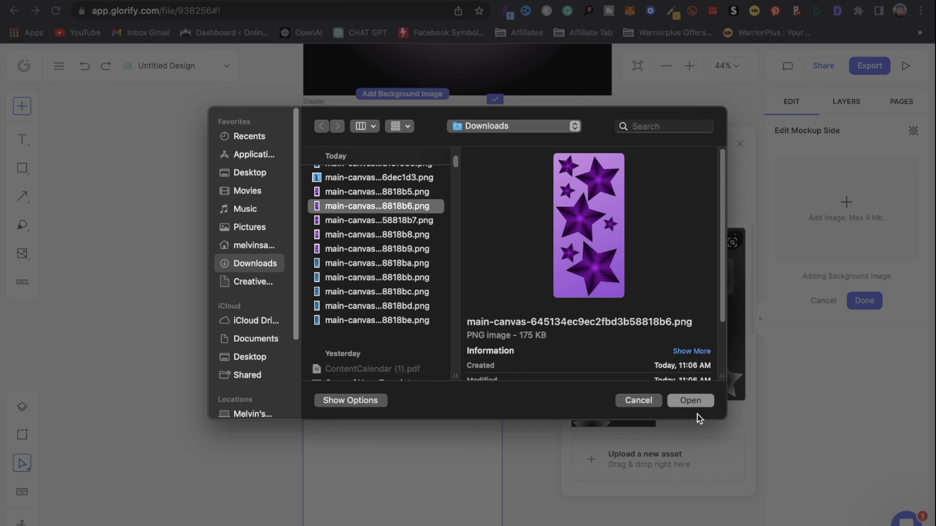
click(690, 401)
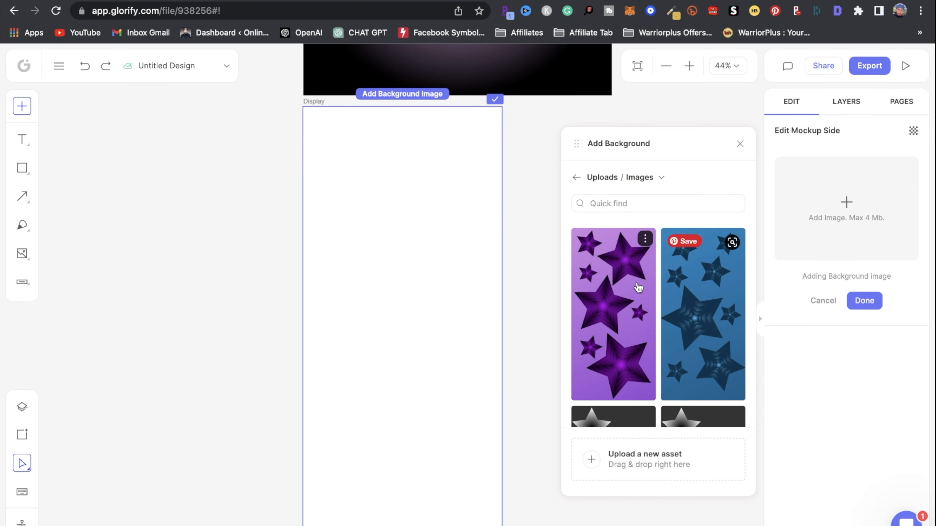
Step: Fill the phone display with the uploaded purple star wallpaper and finish editing the mockup content
click(631, 284)
click(494, 99)
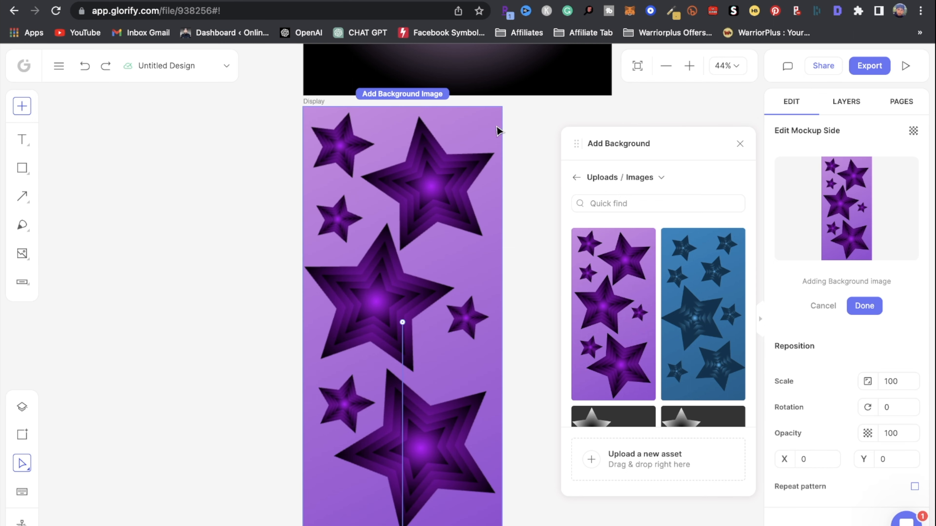
click(454, 102)
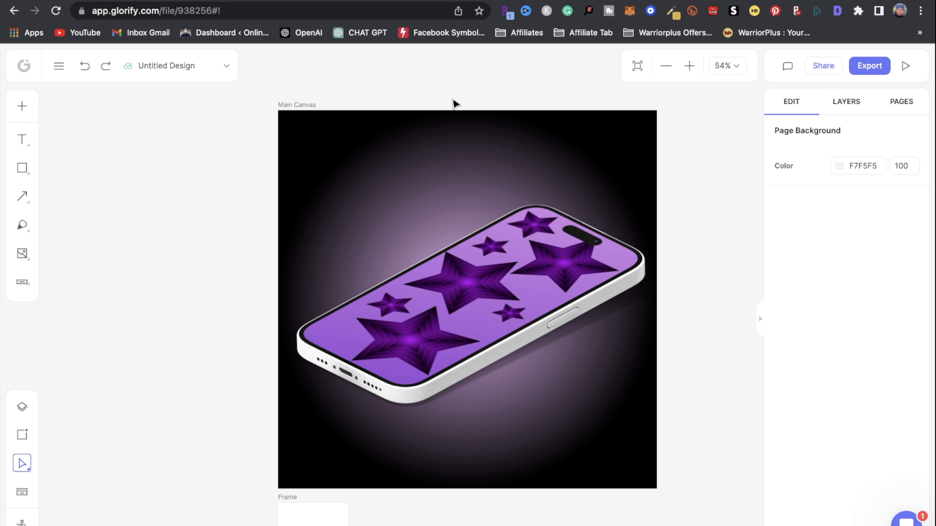
Step: Download Page 1 with the phone mockup as a PNG image at 1x size
click(511, 319)
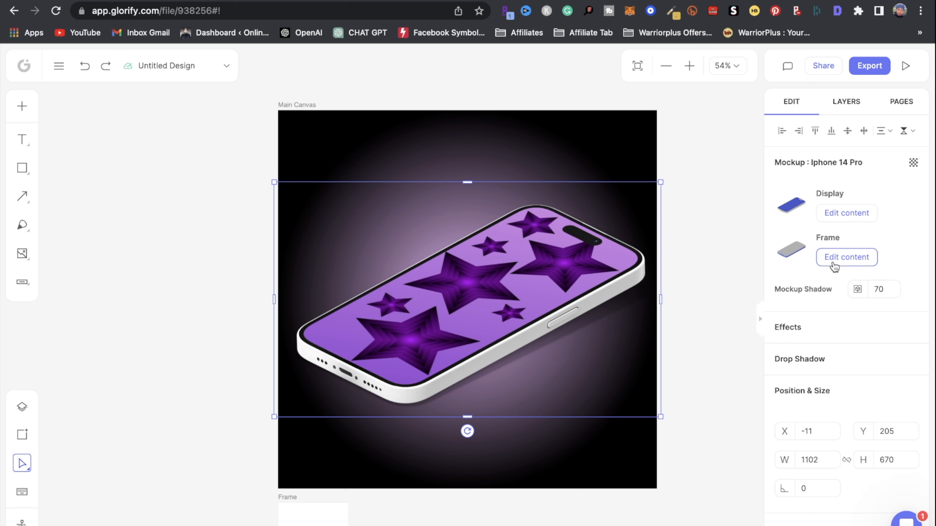
click(872, 68)
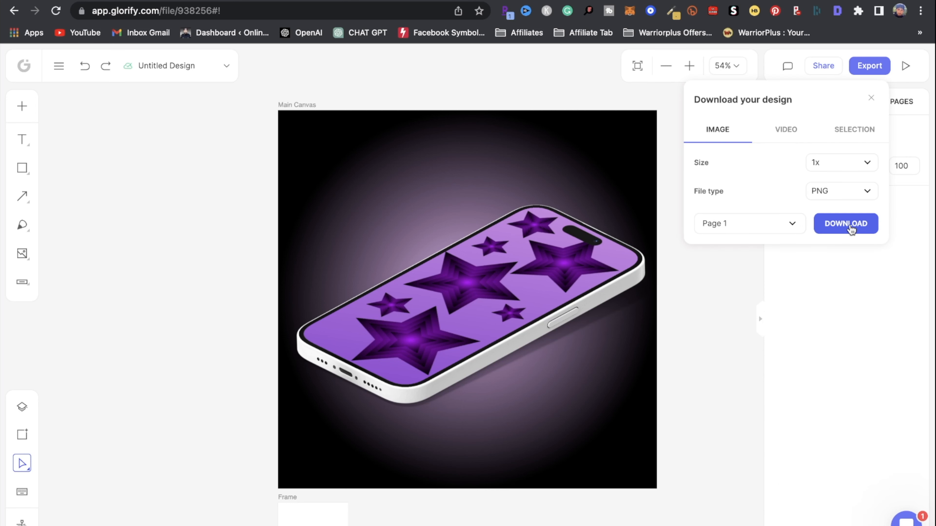
click(847, 226)
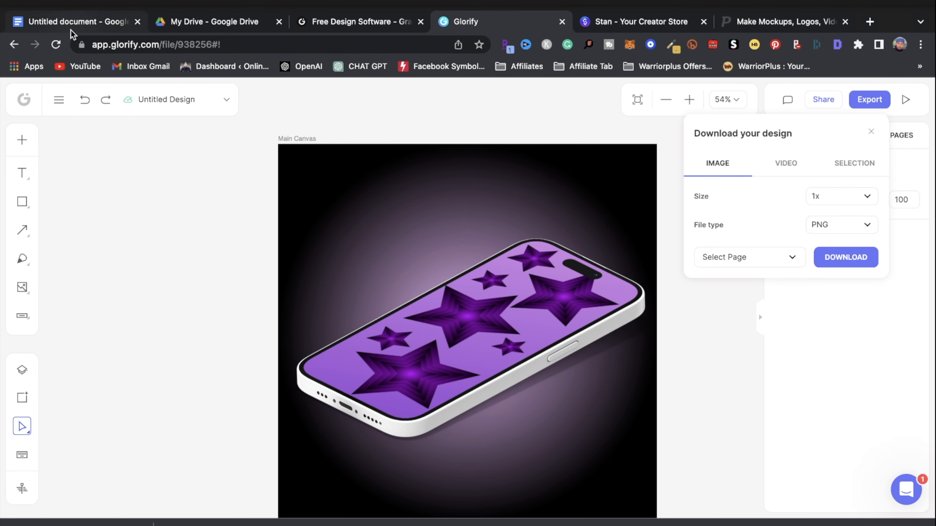
Step: Check the wallpaper business checklist, switch to the Stan store admin and add a new digital download product to My Store
click(72, 23)
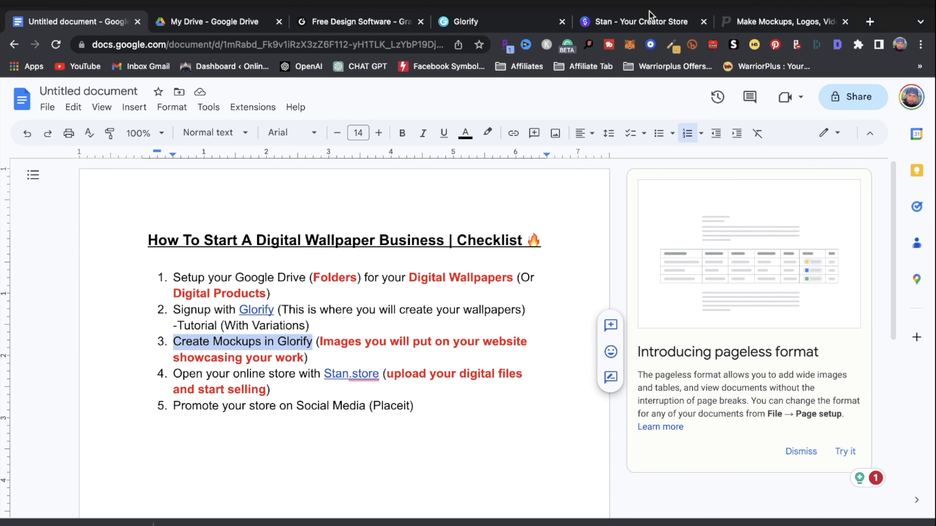
click(649, 16)
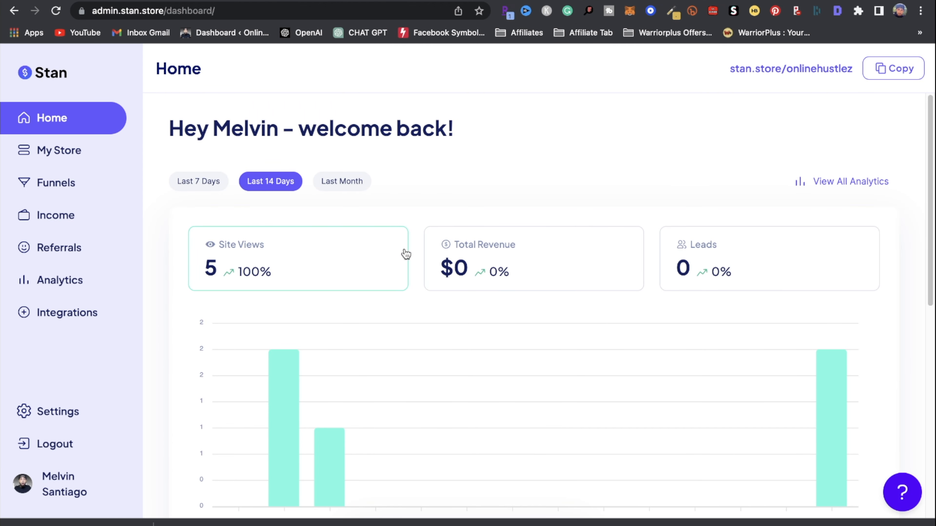
click(59, 151)
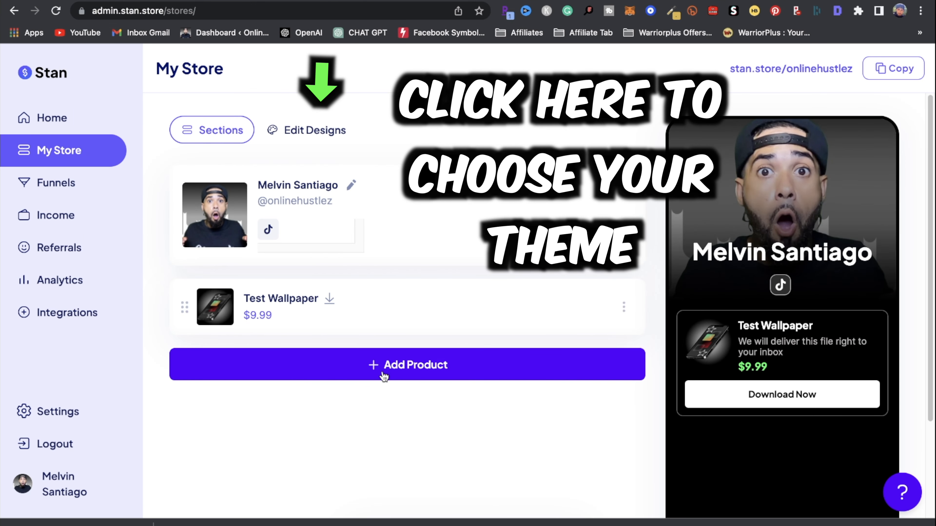
click(440, 367)
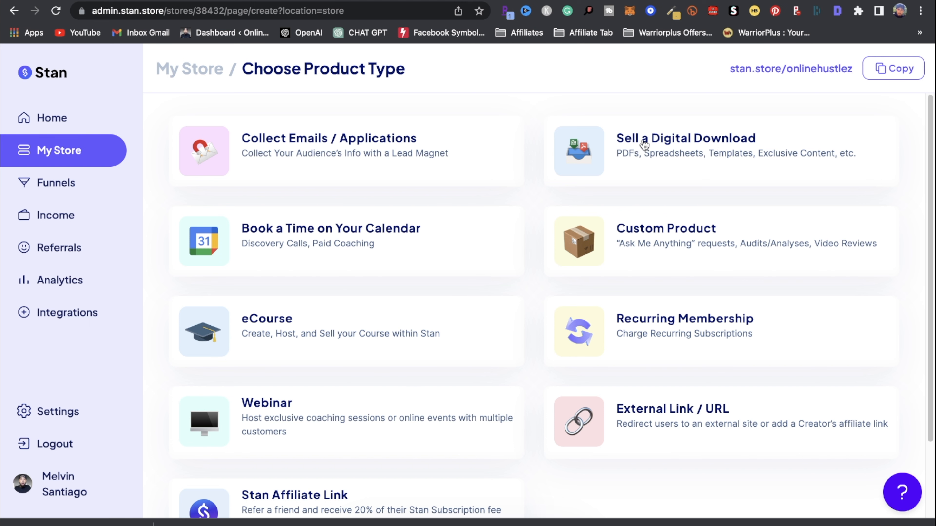
click(684, 149)
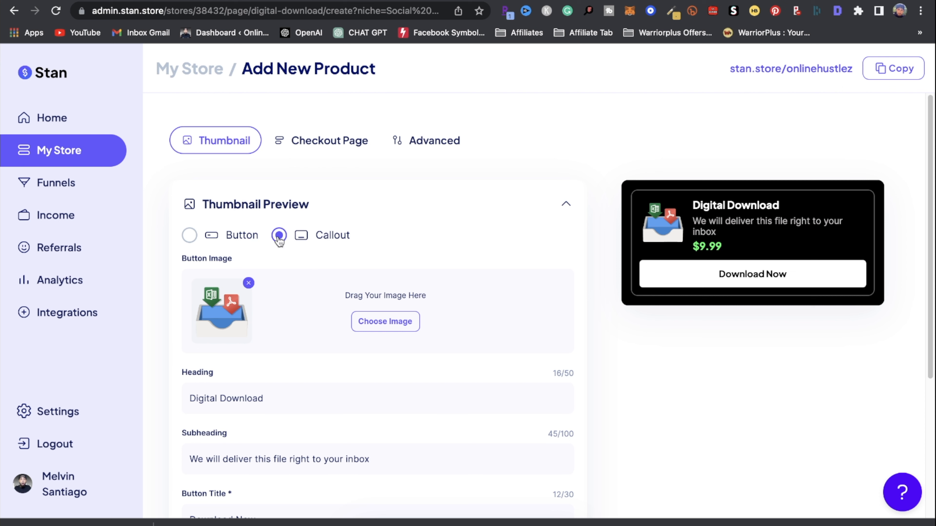
Step: Compare the button and callout styles, keep Callout, and upload main-canvas-64513678bd60ab3ca6cd7d65.png from Downloads as the thumbnail image with the default crop
click(188, 241)
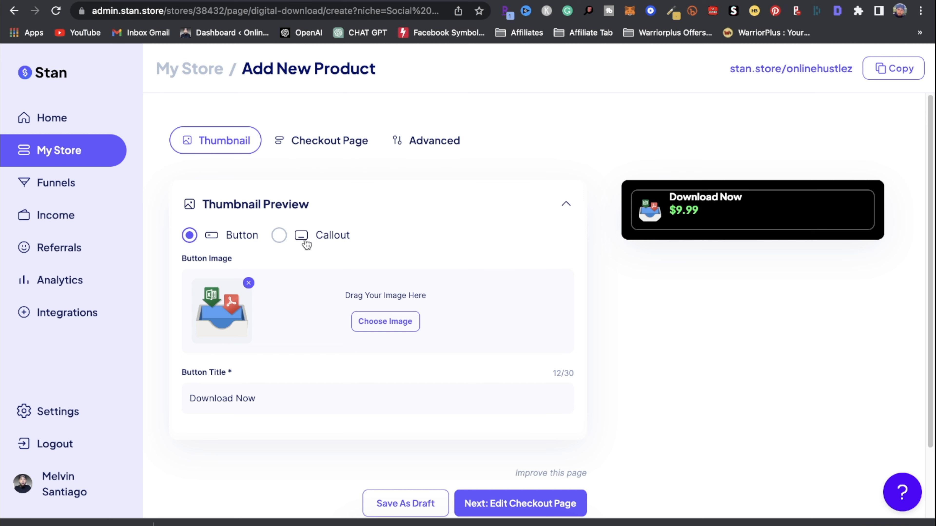
click(281, 238)
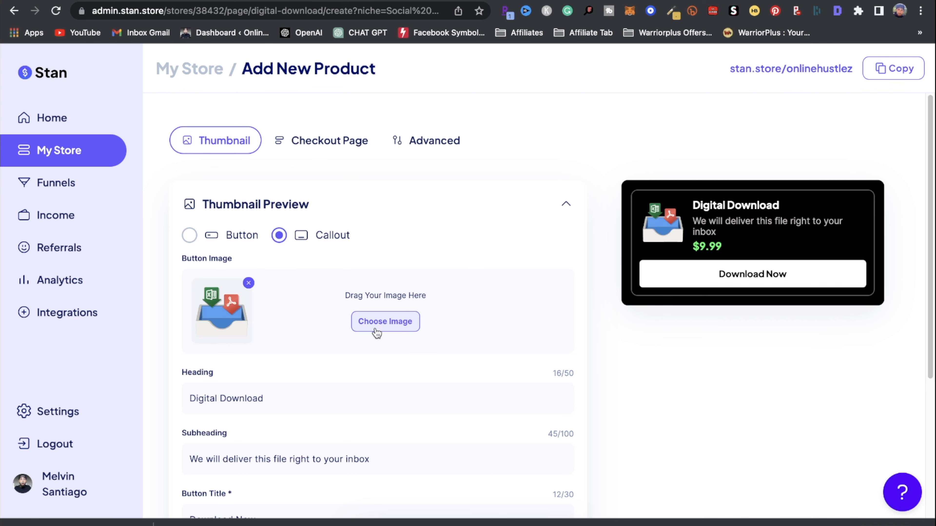
click(382, 325)
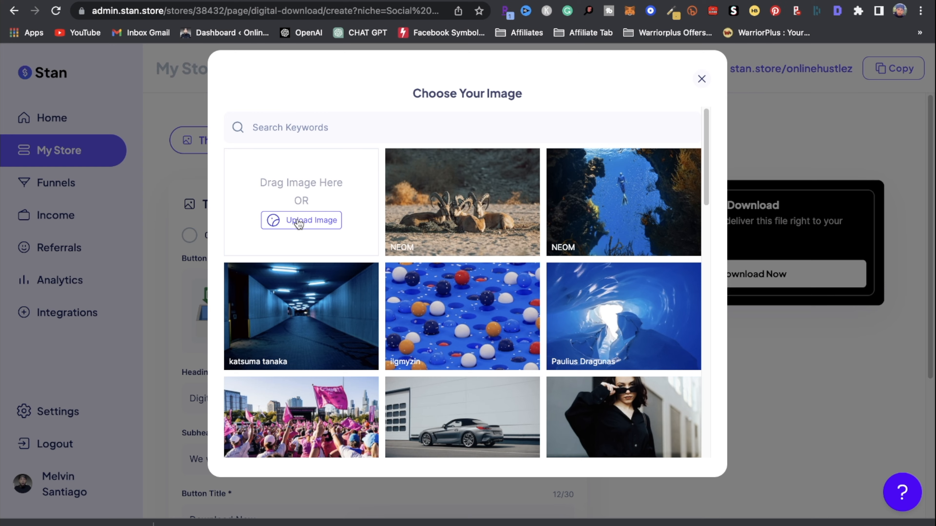
click(299, 222)
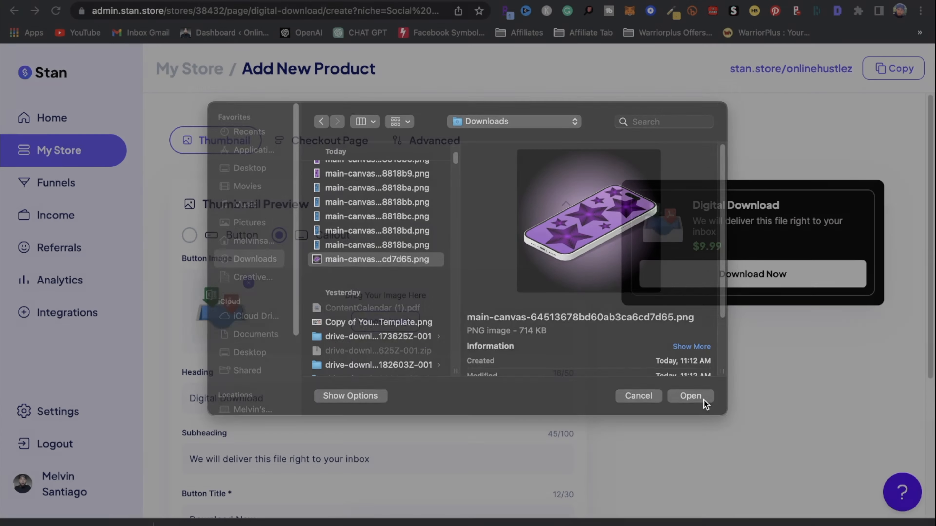
click(691, 400)
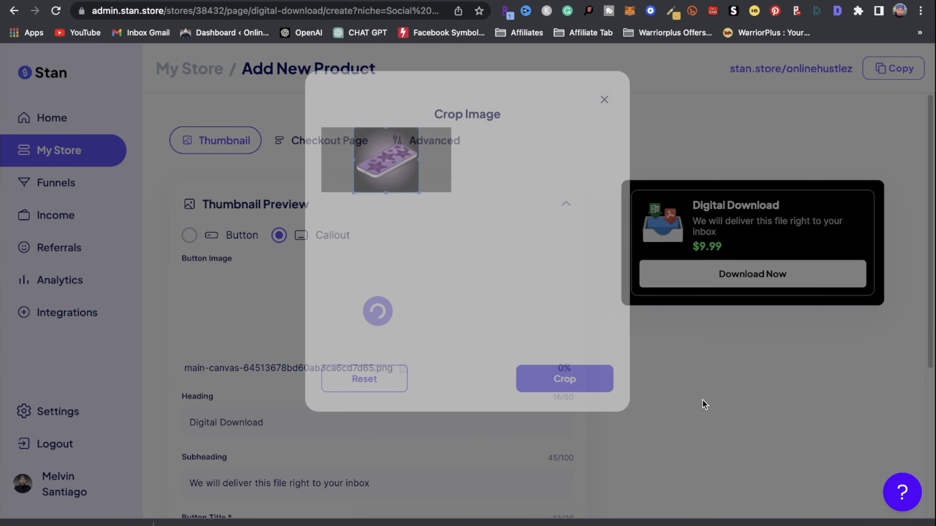
click(569, 405)
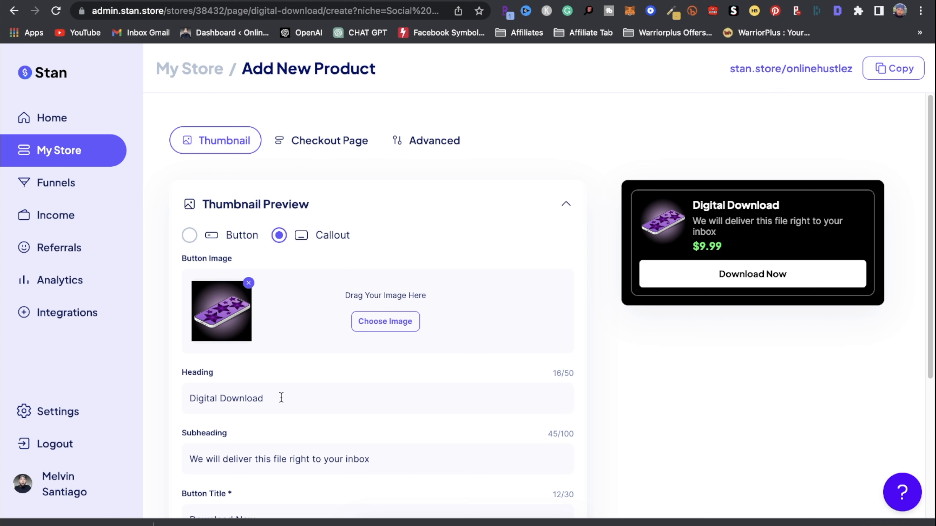
Step: Set the thumbnail heading to "Hustlez Collection" and the subheading to "Rock Your Phone In Style"
drag(280, 395, 174, 373)
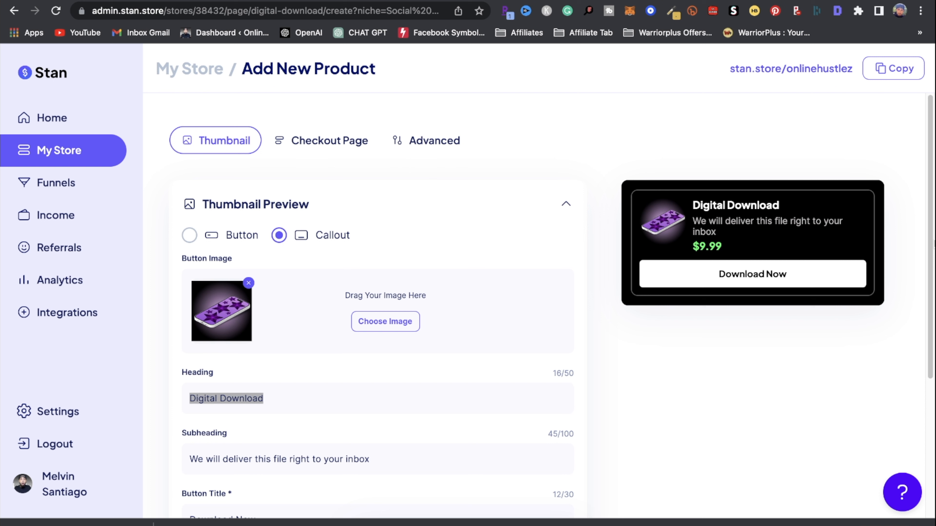
text(Hustlez)
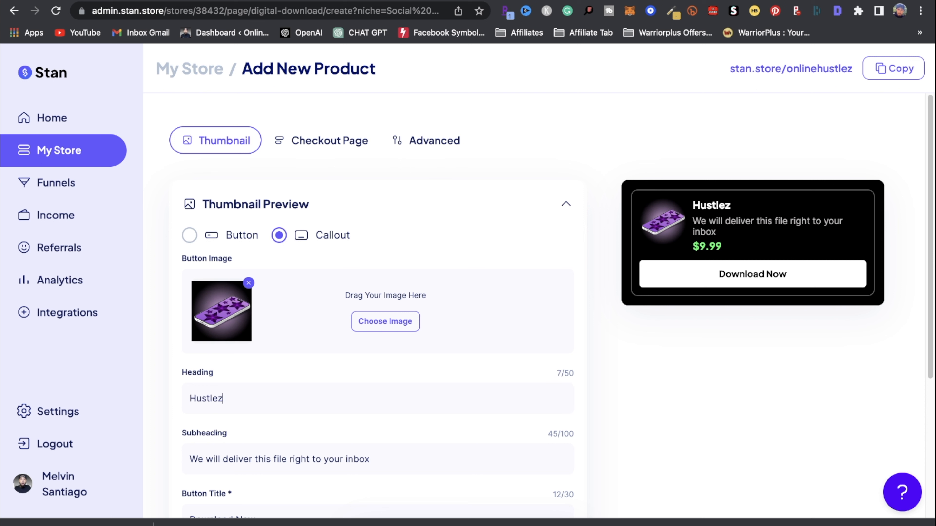
text( Collection)
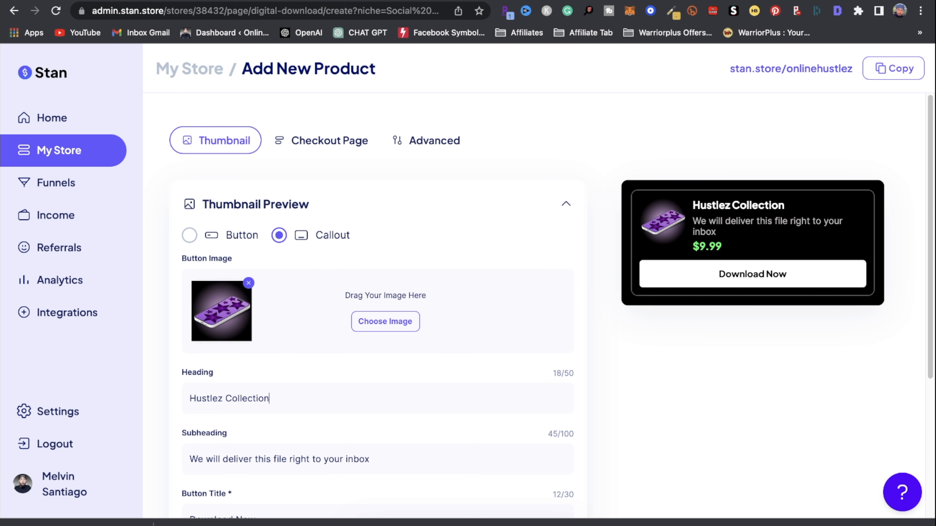
key(Tab)
text(Rock Your Pho)
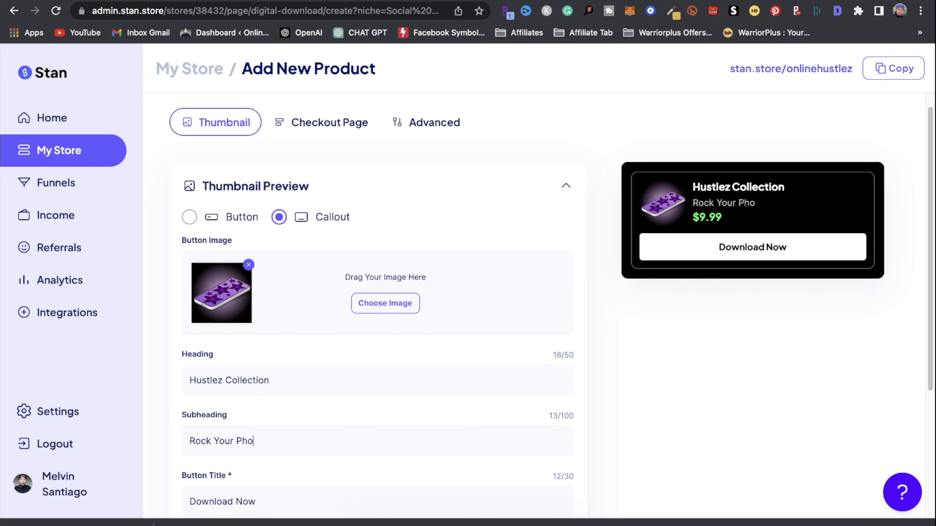
text(ne In Style)
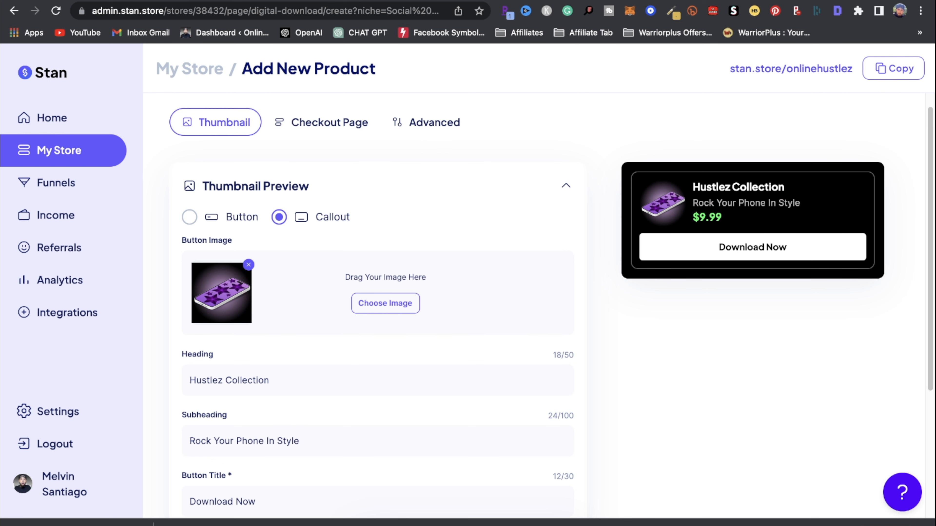
Step: Change the thumbnail's button title to "I Want This!" and continue to editing the checkout page
scroll(425, 408, down, 1)
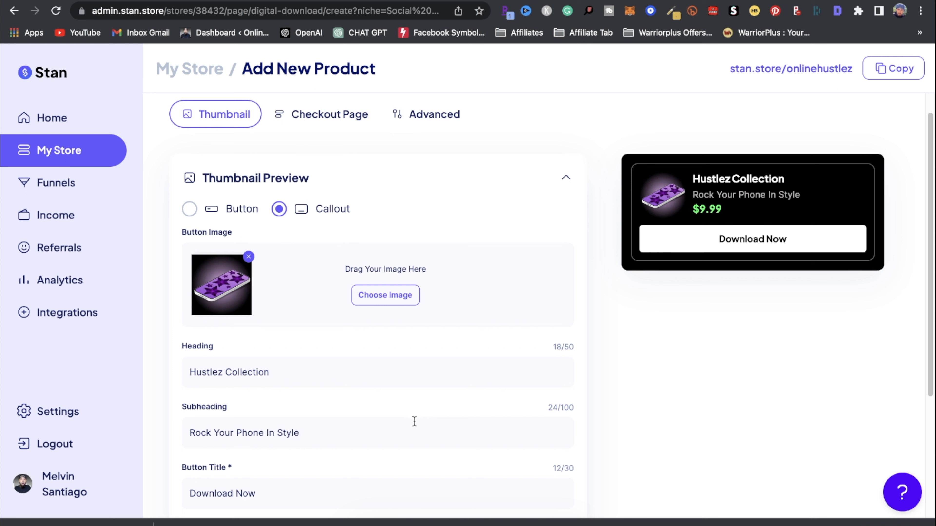
triple_click(235, 491)
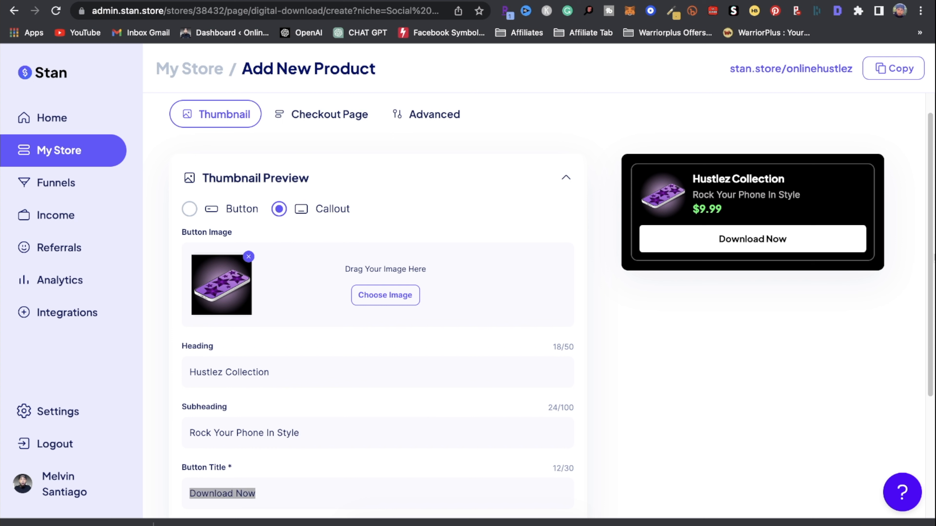
text(I Want This!)
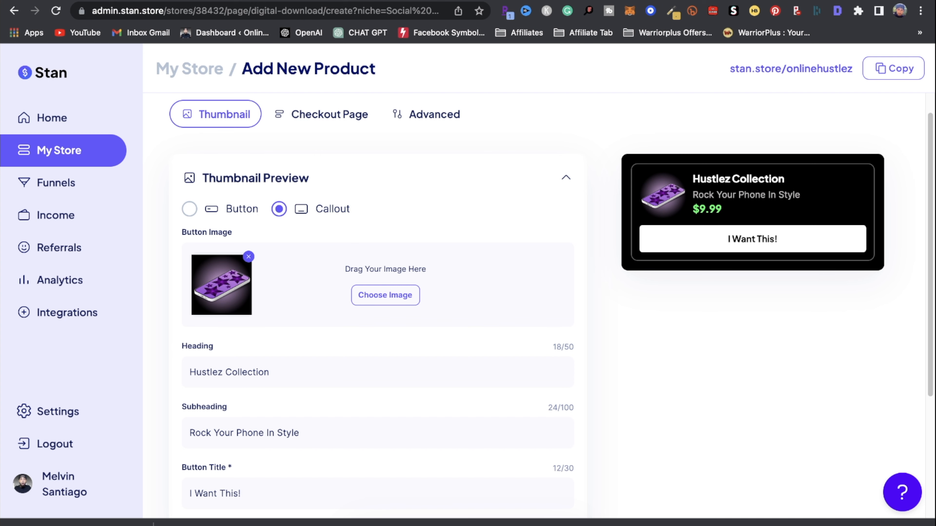
scroll(555, 348, down, 5)
scroll(496, 397, up, 5)
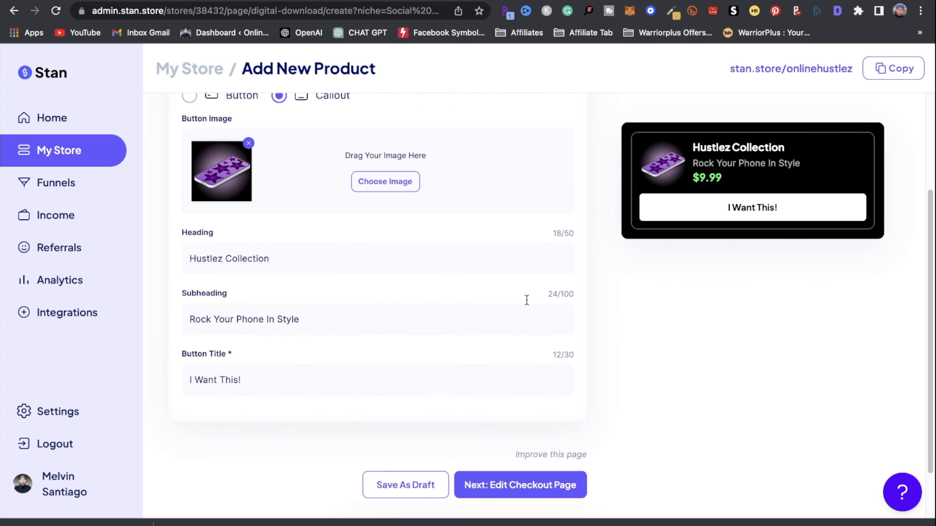
scroll(463, 235, down, 5)
click(519, 424)
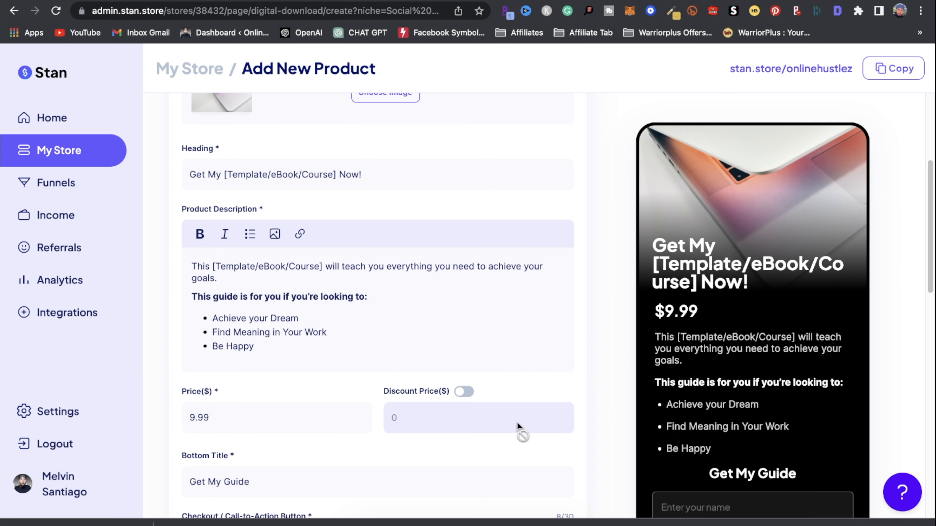
Step: Replace the checkout page's header image with main-canvas-64513678bd60ab3ca6cd7d65.png from Downloads, keeping the default crop
scroll(345, 256, up, 3)
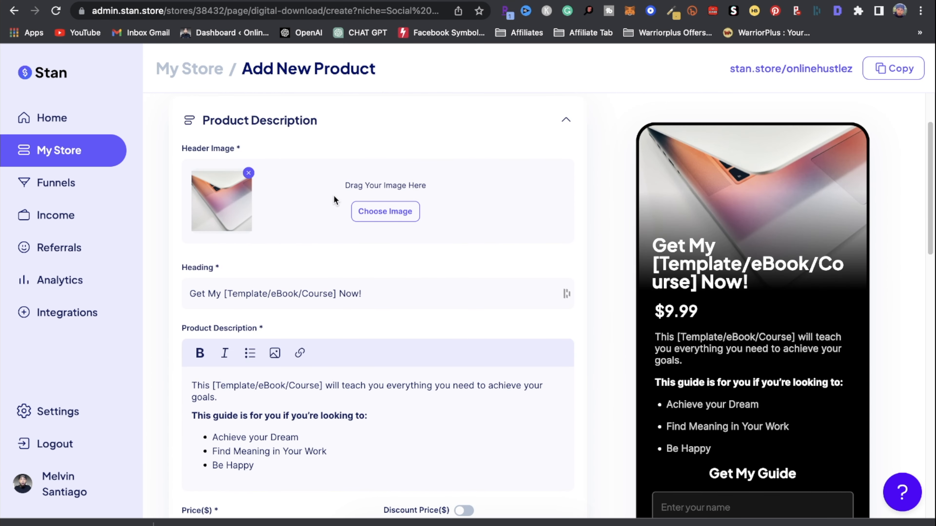
click(398, 216)
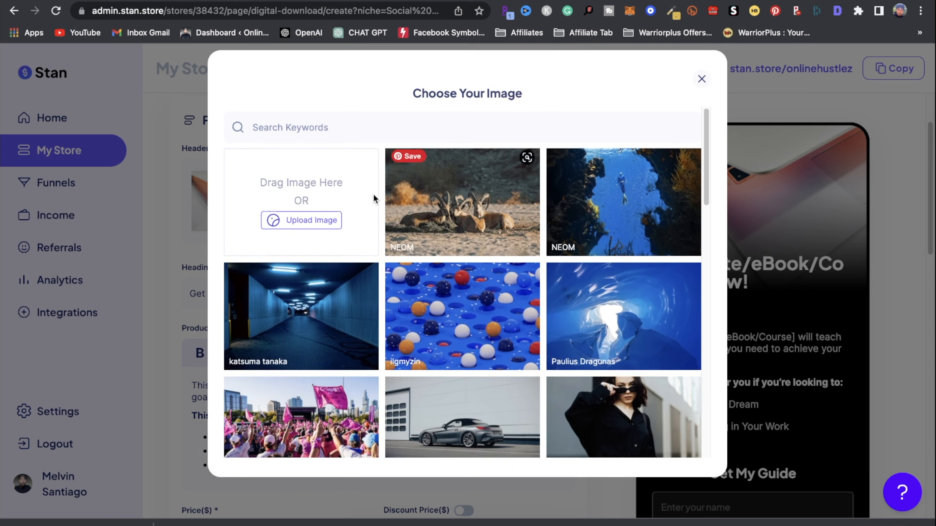
click(311, 221)
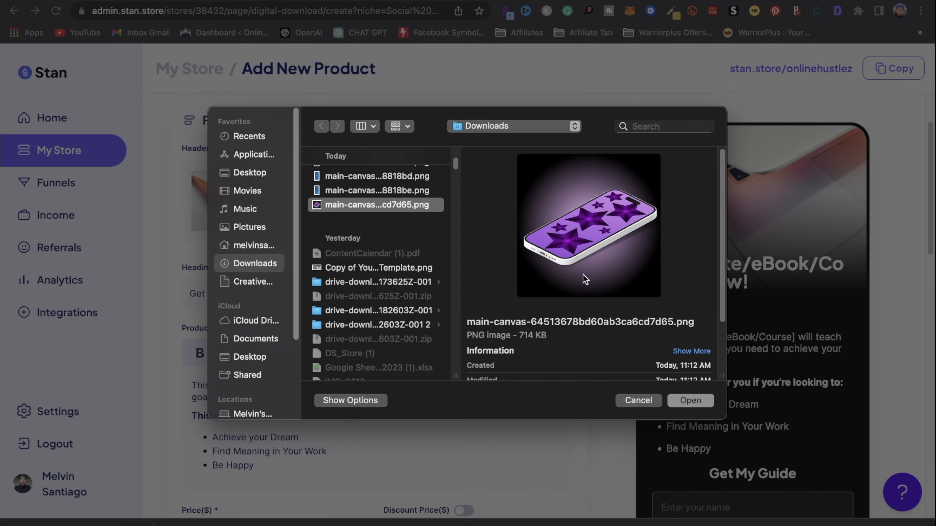
click(700, 402)
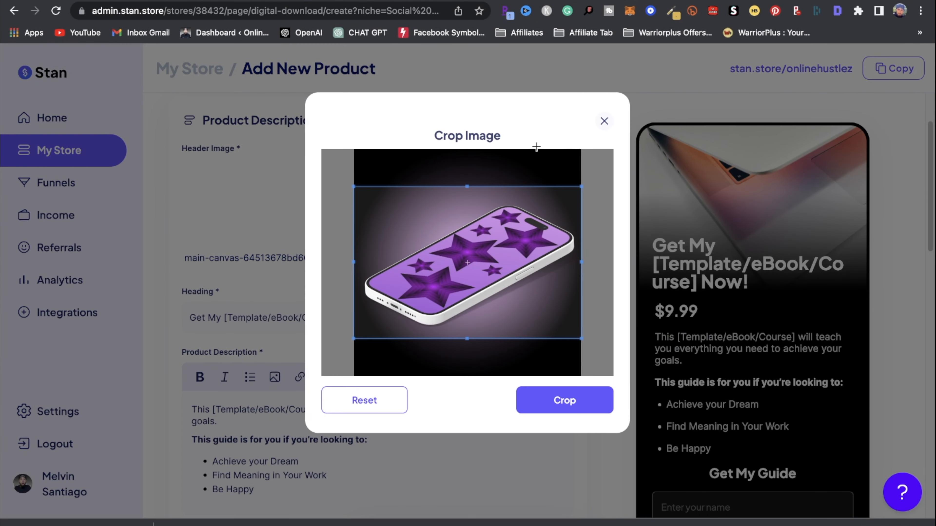
click(565, 400)
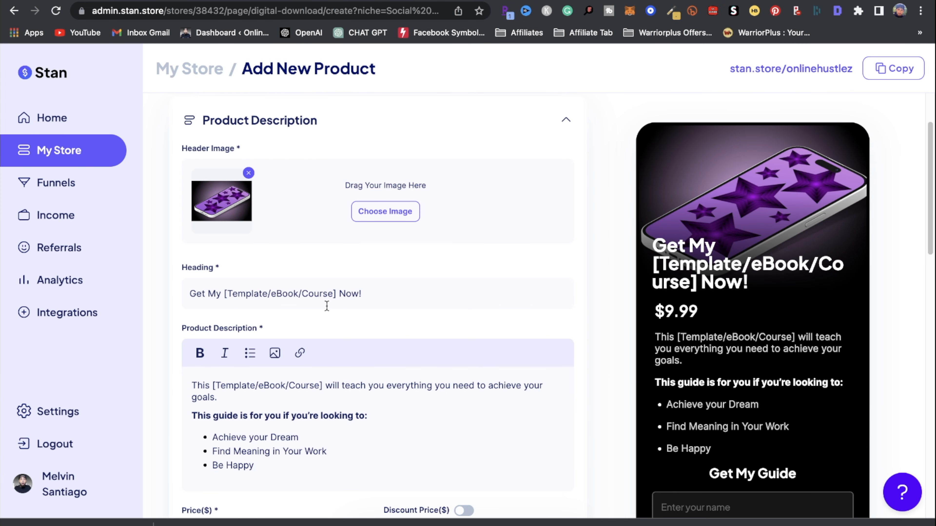
Step: Set the checkout heading to "Hustlez Wallpaper Collection" and replace the description's opening sentence with "10 Mobile Phone Wallpapers"
drag(327, 305, 167, 310)
text(Hustl)
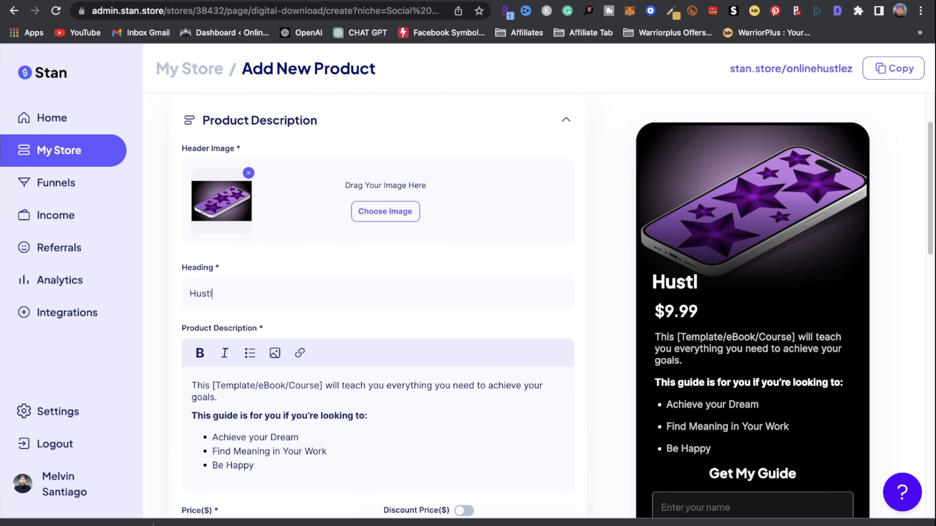
text(ez Wall)
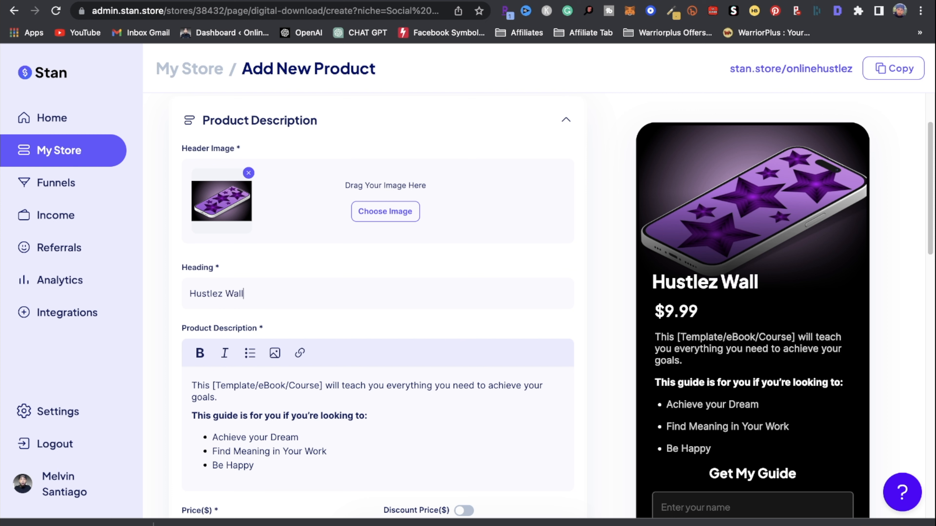
text(paper Coll)
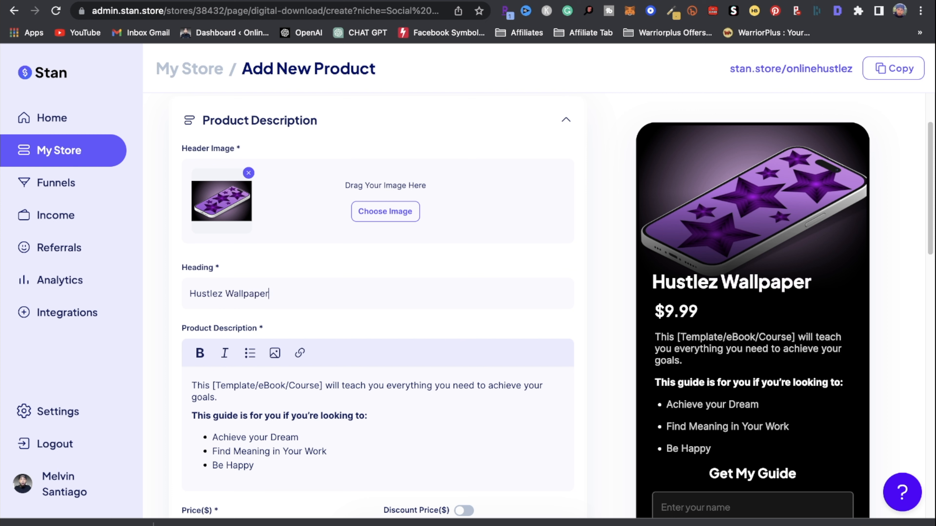
text(ection)
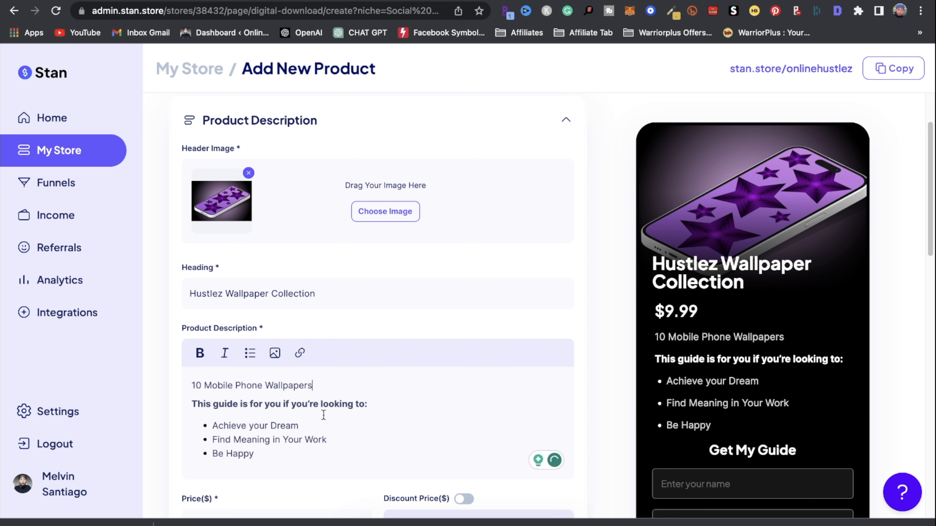
Step: Delete the sample guide text from the product description and format "10 Mobile Phone Wallpapers" as a bullet point
drag(257, 455, 189, 400)
key(BackSpace)
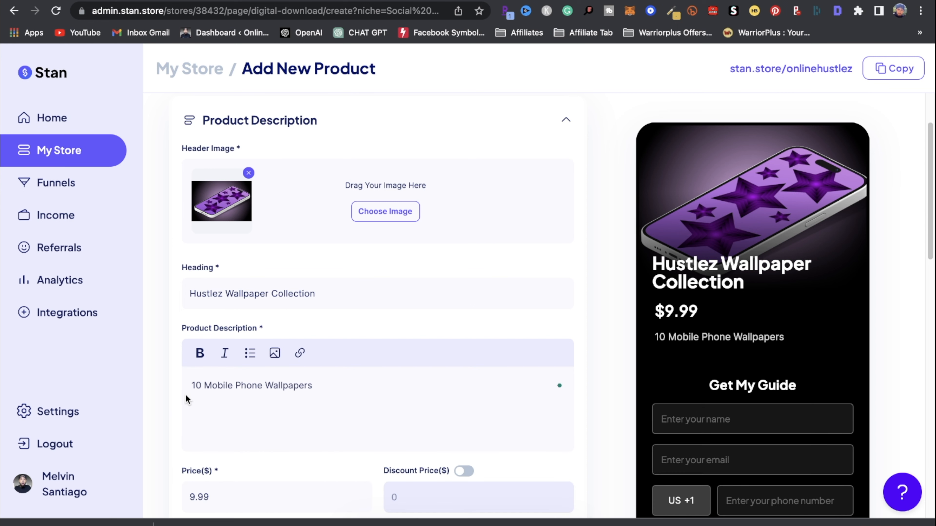
click(250, 353)
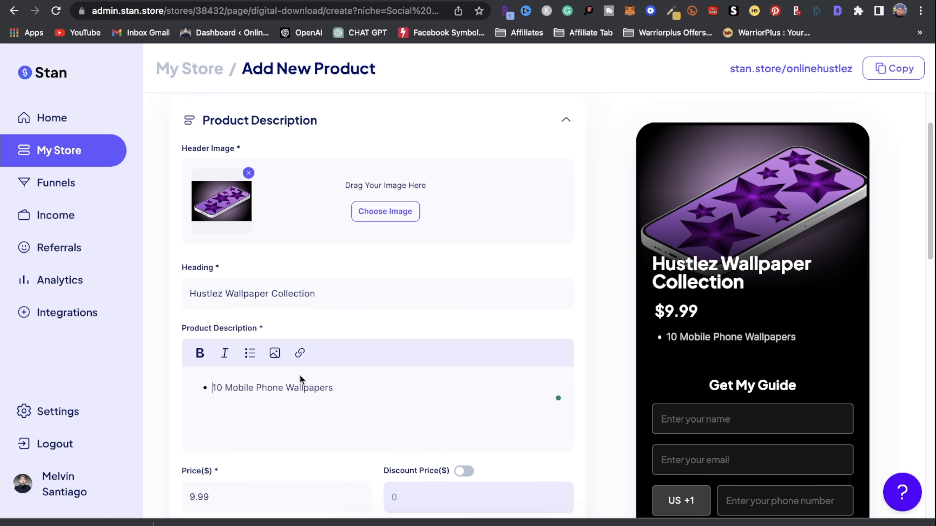
Step: Change the checkout page's bottom title to "Signup To My Newsletter"
scroll(457, 383, down, 5)
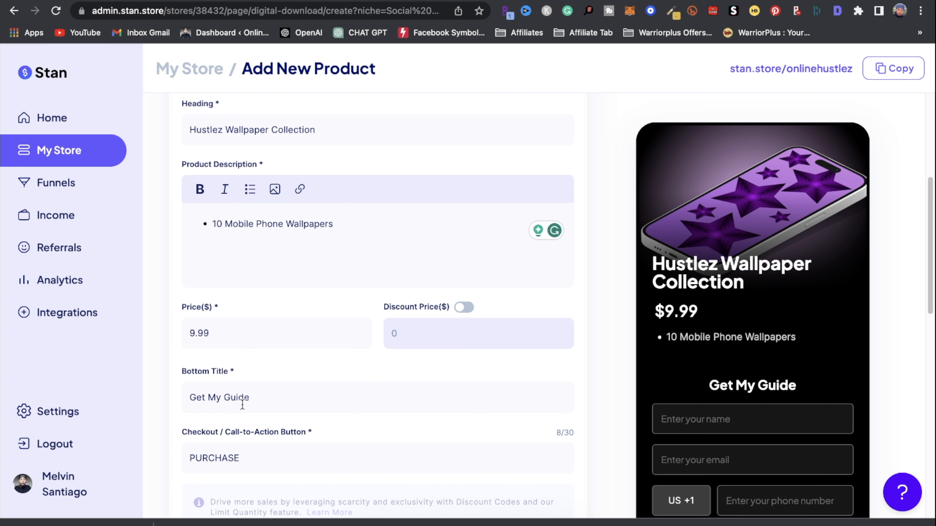
key(Tab)
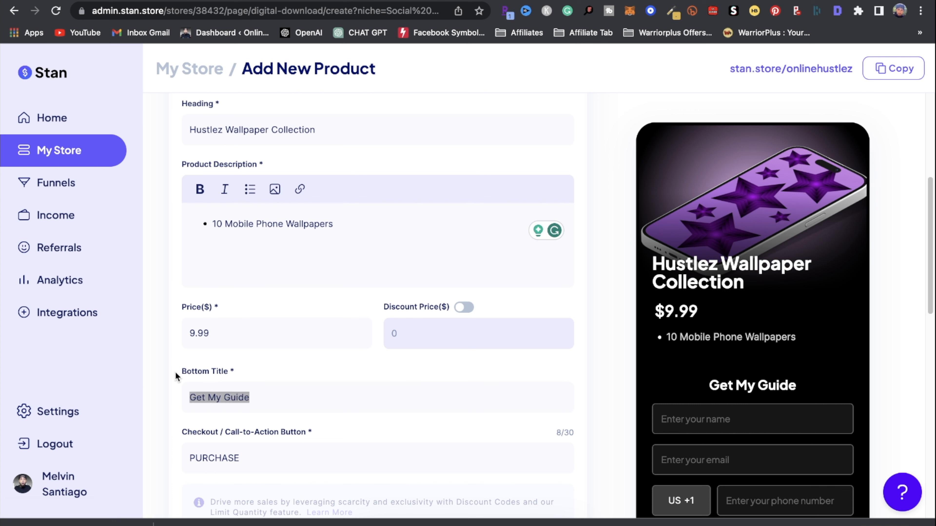
click(267, 398)
key(super+a)
text(Signup To My Newsletter)
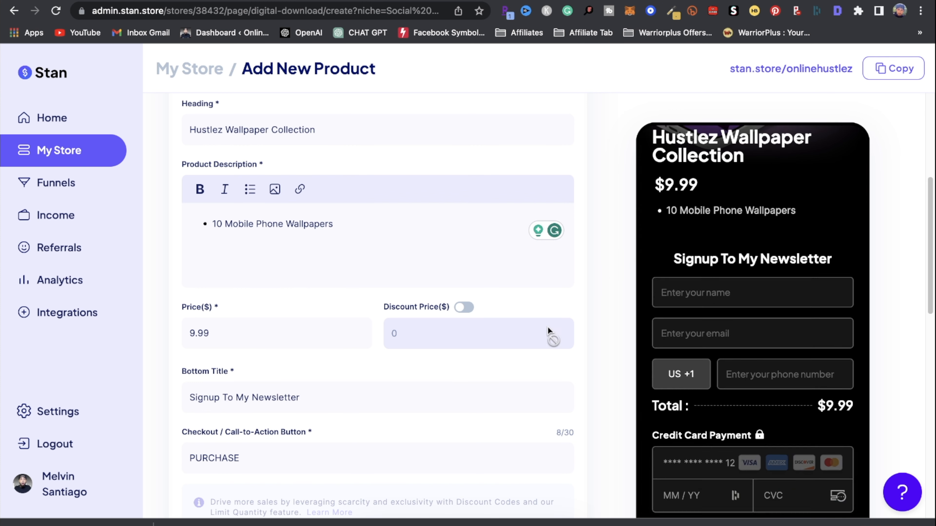
Step: Review the remaining checkout settings: the call-to-action button, advanced pricing options, customer fields and file attachment section
scroll(407, 434, down, 4)
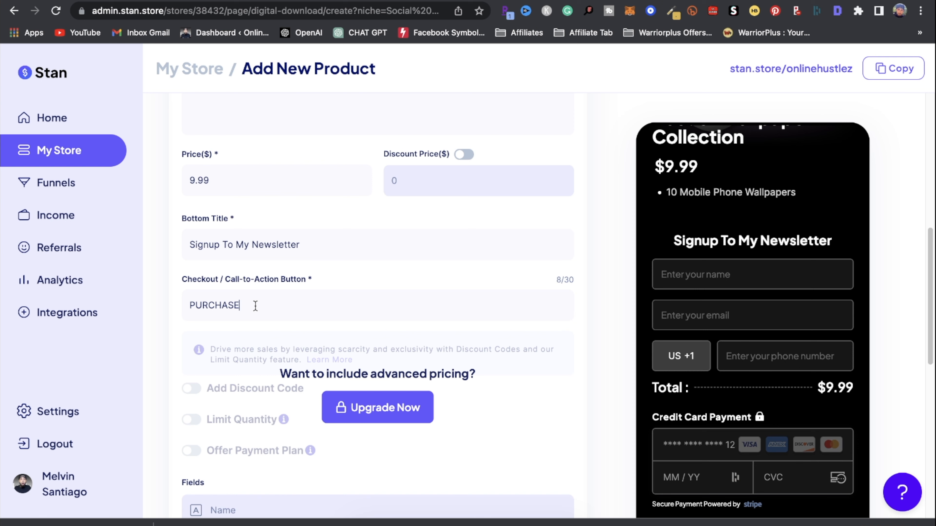
scroll(249, 234, down, 8)
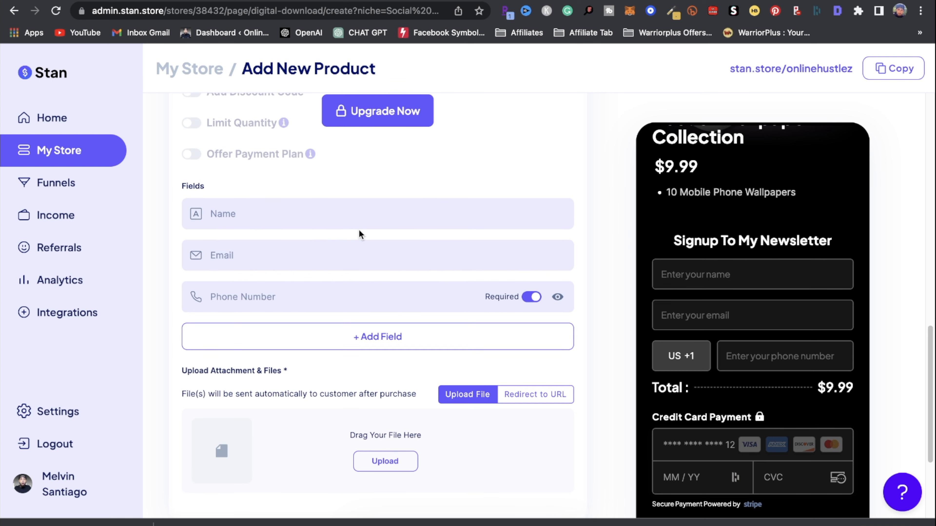
scroll(359, 233, up, 5)
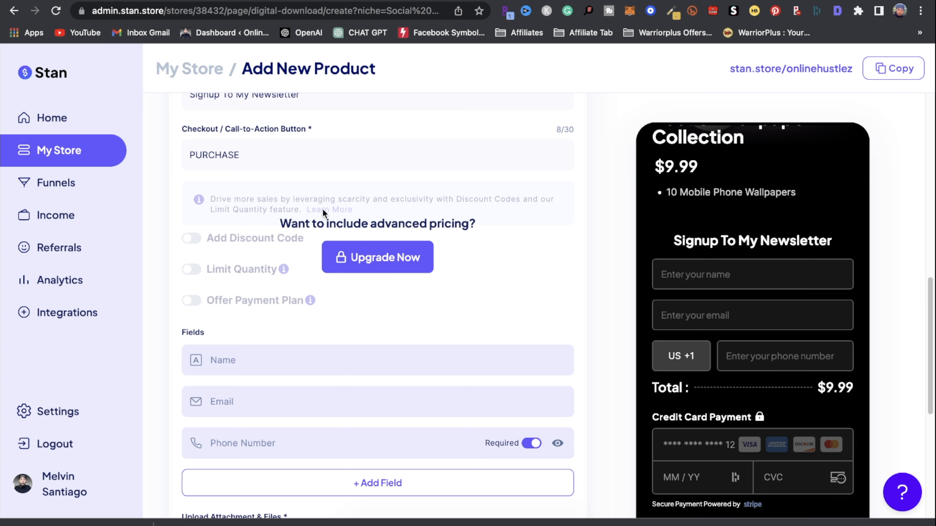
scroll(506, 307, down, 10)
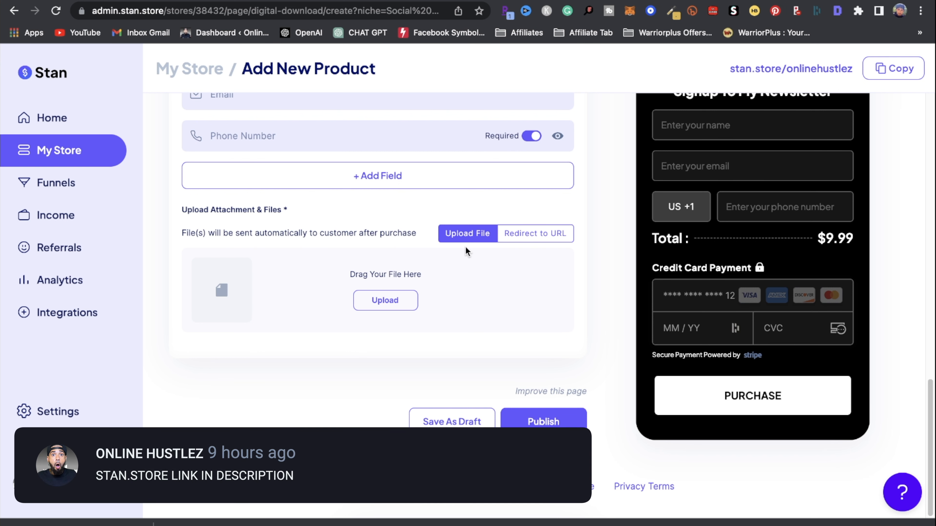
scroll(192, 257, up, 1)
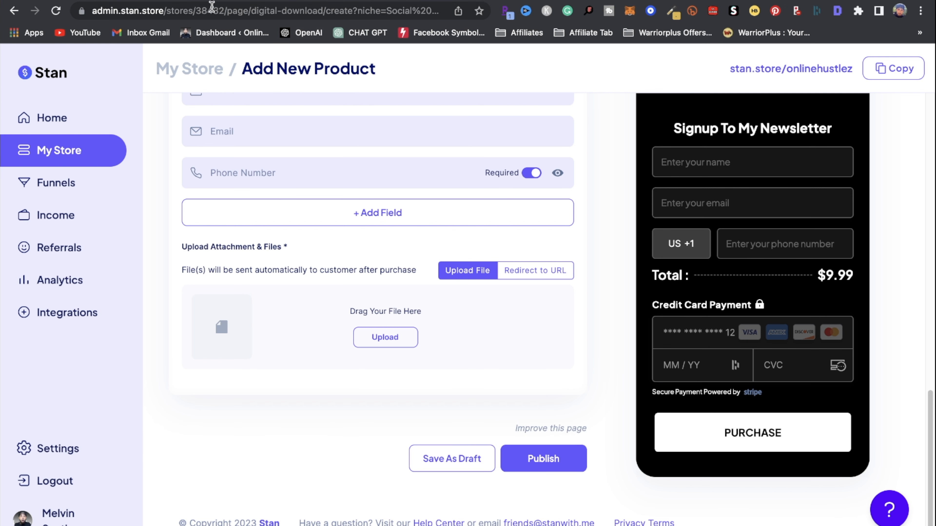
Step: Switch to Google Drive and upload the ten main-canvas wallpaper PNGs from Downloads into the "Hustlez Digital Wallpaper Collection" folder
key(ctrl+Tab)
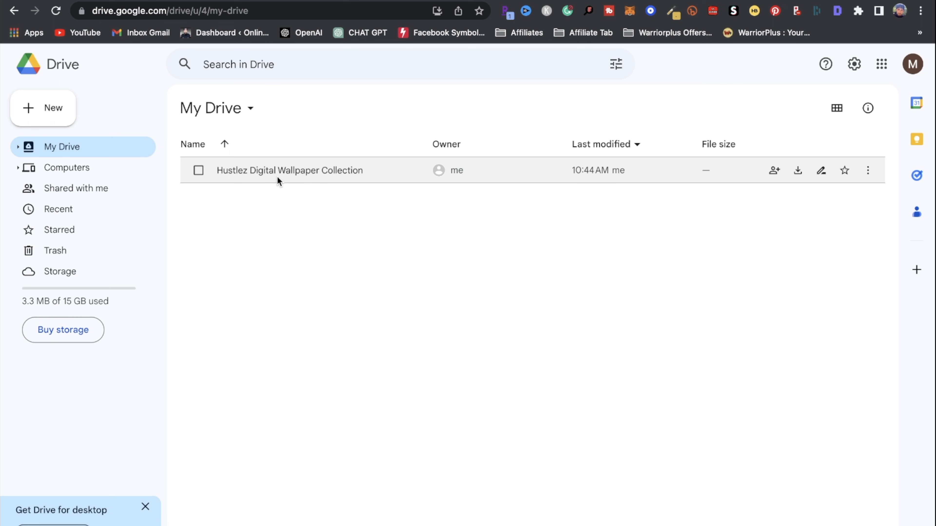
double_click(311, 166)
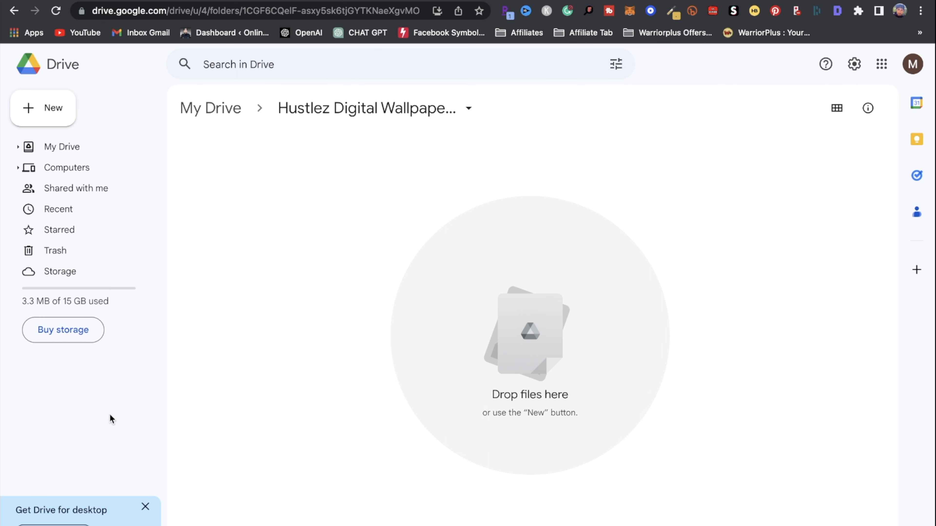
click(54, 113)
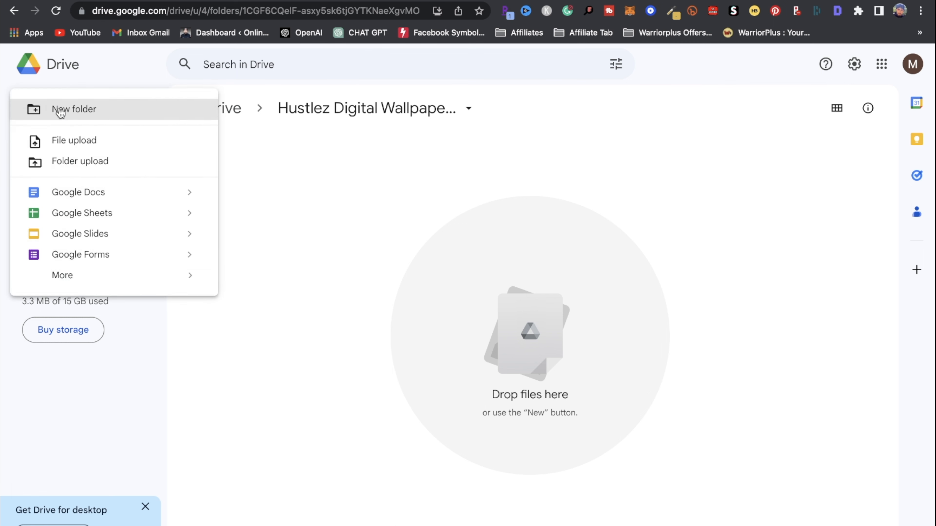
click(102, 150)
scroll(373, 247, down, 2)
scroll(365, 295, down, 5)
click(378, 287)
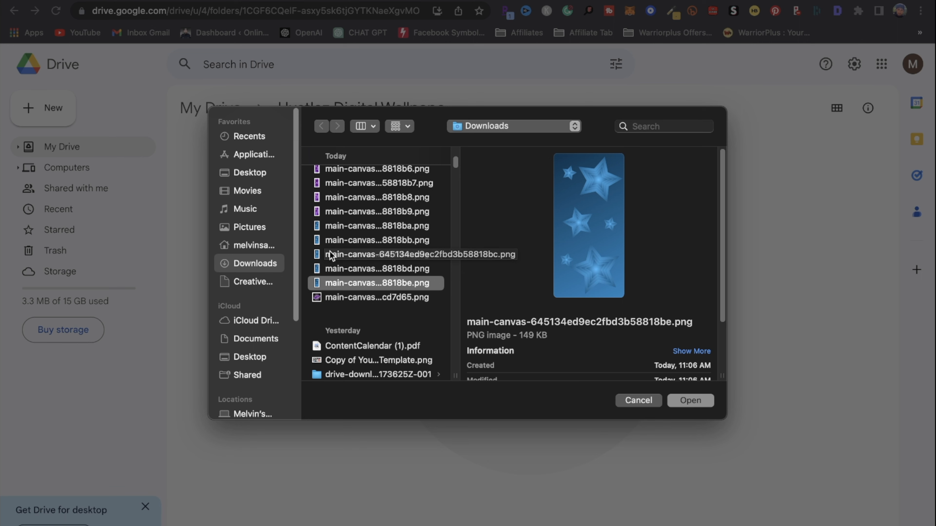
shift+click(336, 254)
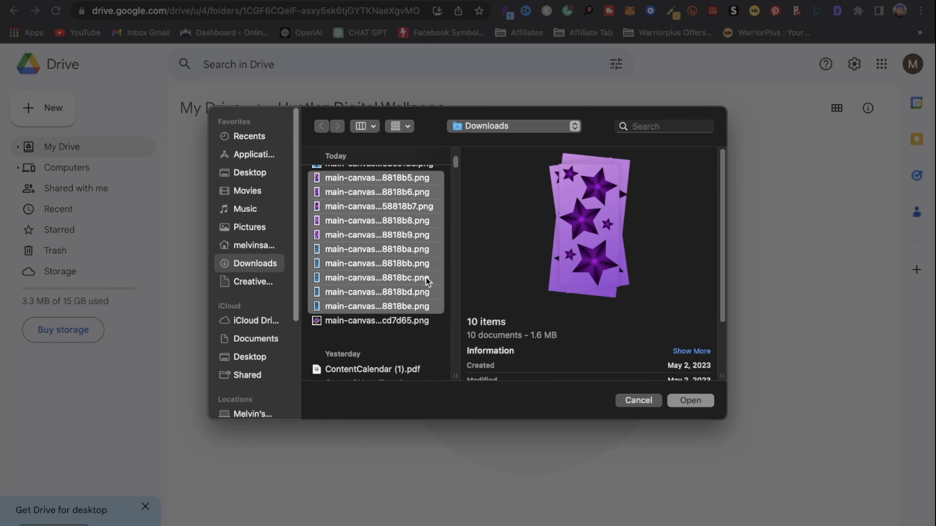
click(692, 402)
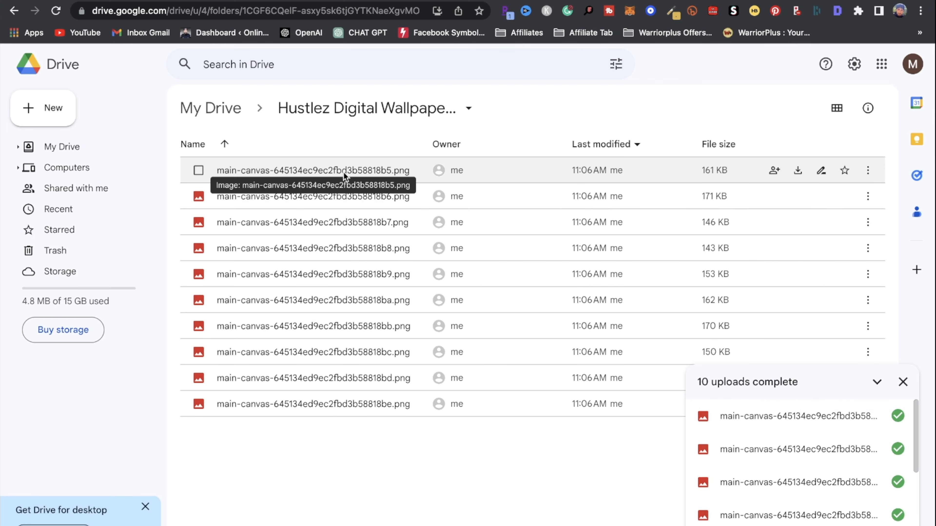
Step: Preview the first uploaded wallpaper, close it, and reopen the "Hustlez Digital Wallpaper Collection" folder from My Drive
double_click(362, 170)
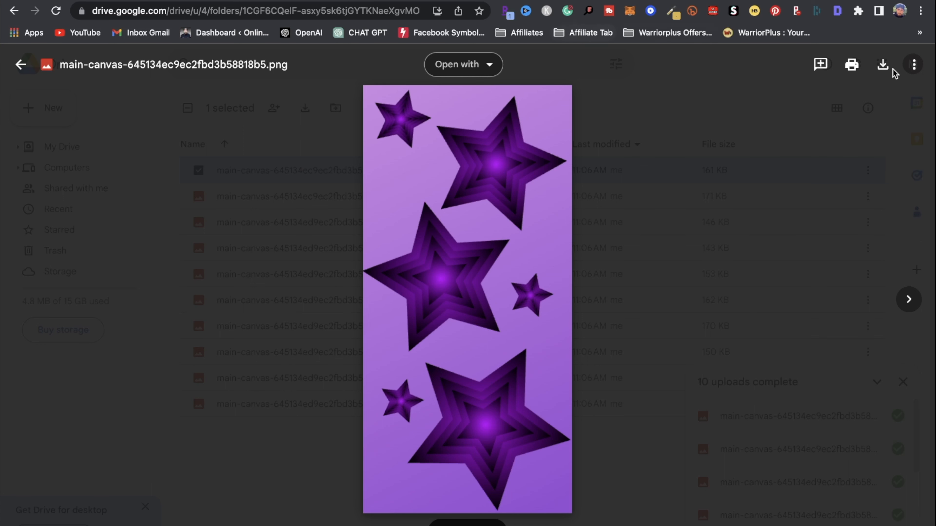
click(21, 66)
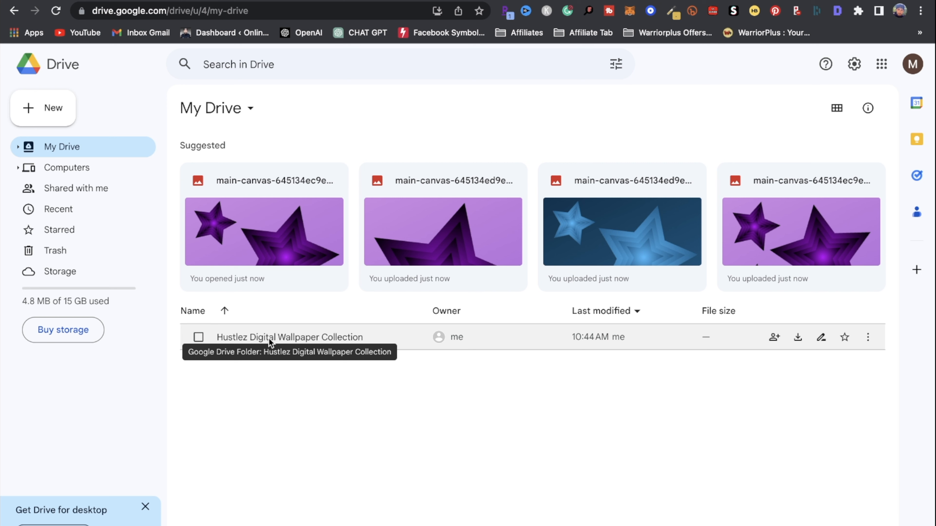
double_click(329, 338)
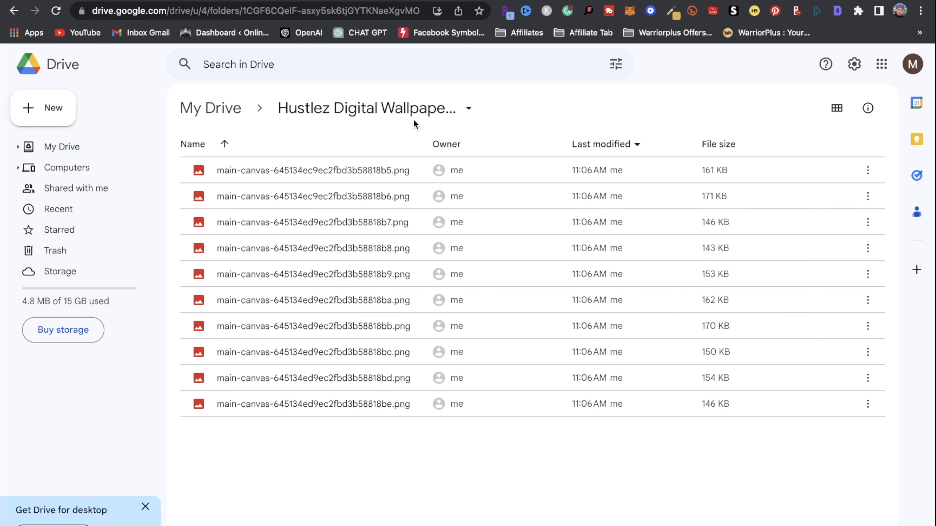
Step: Share the wallpaper folder with "Anyone with the link" and copy its link
click(468, 110)
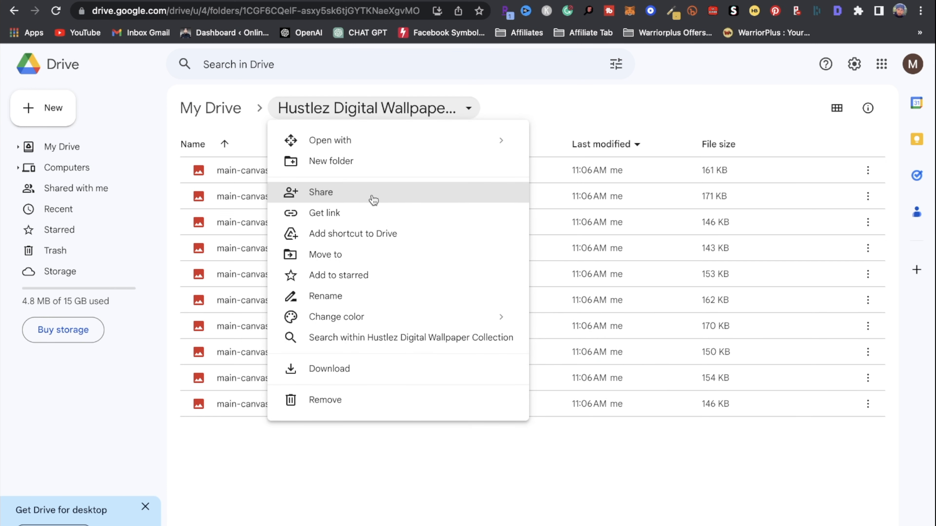
click(363, 197)
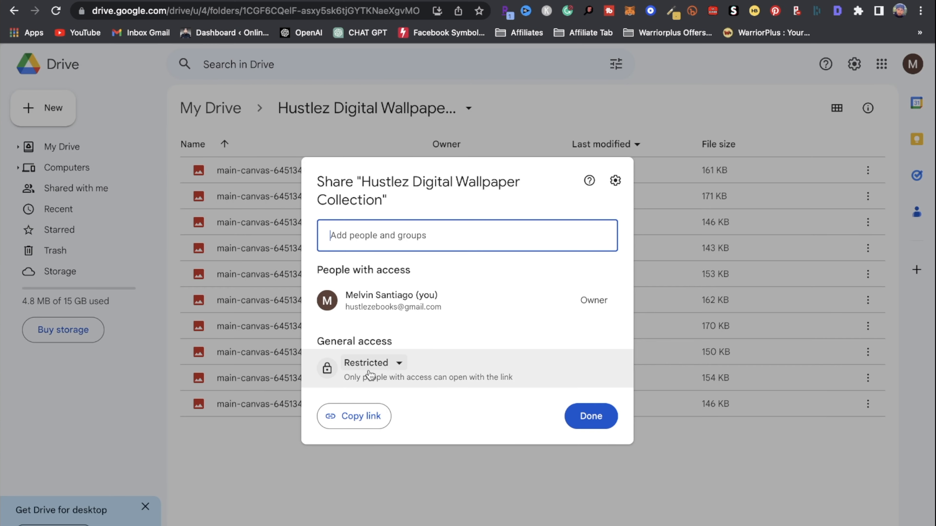
click(399, 365)
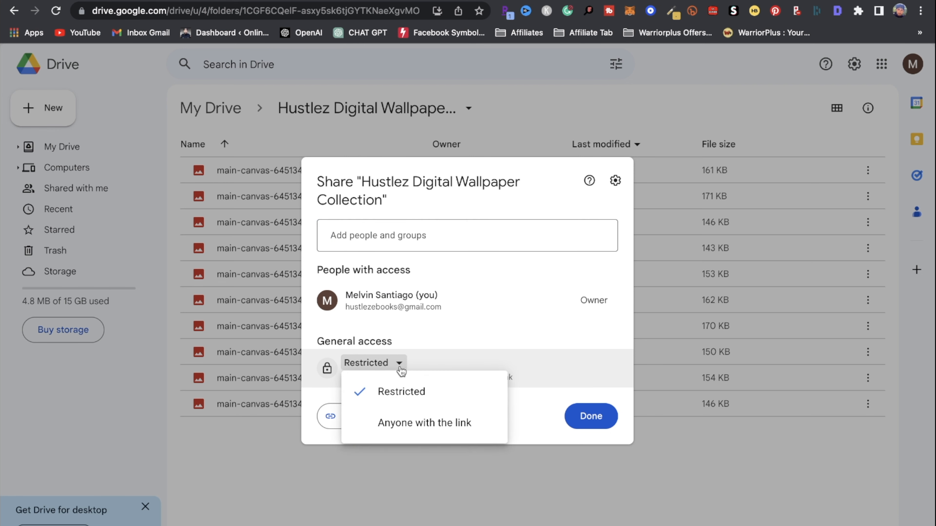
click(414, 423)
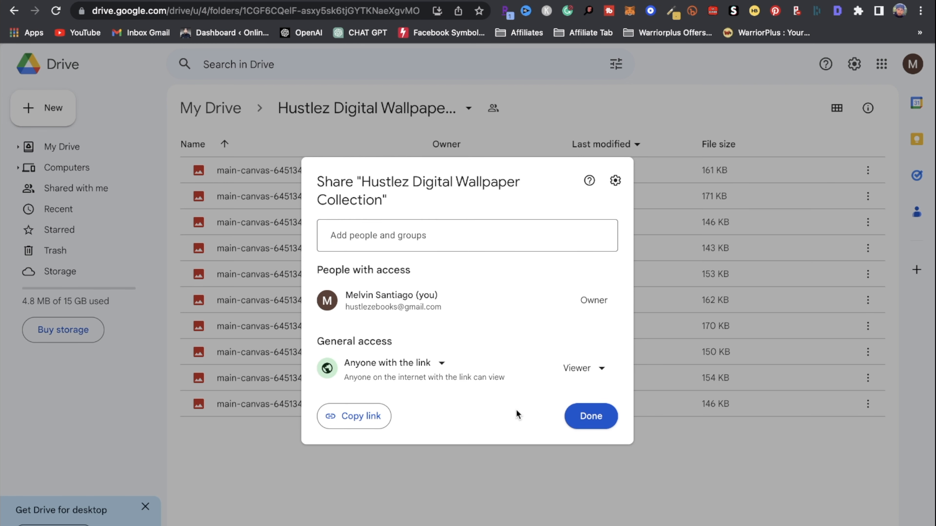
click(352, 417)
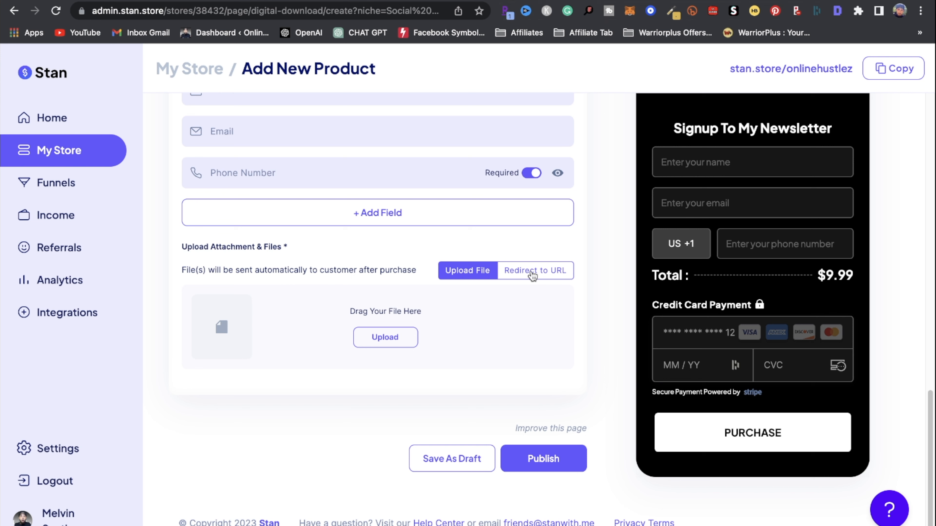
Step: Switch to the Stan product page, set file delivery to "Redirect to URL", and enter the copied Drive folder link
click(533, 275)
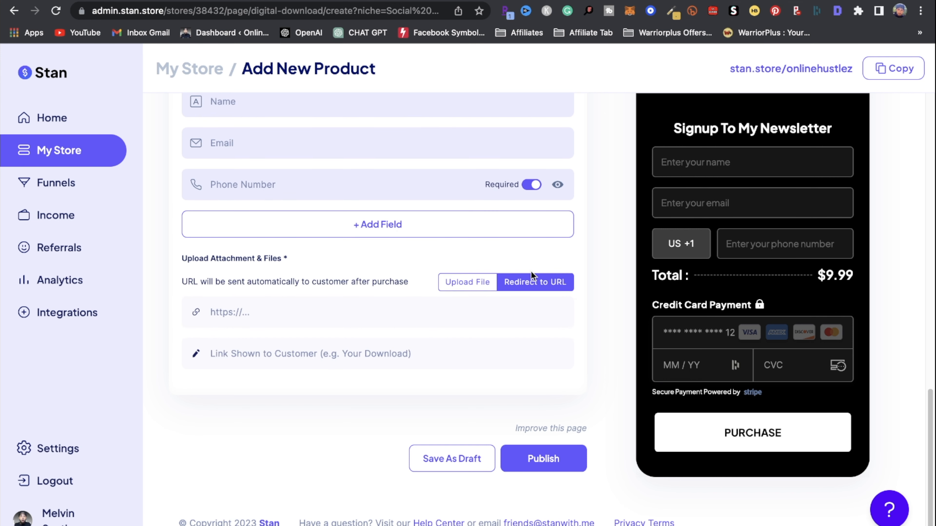
click(225, 308)
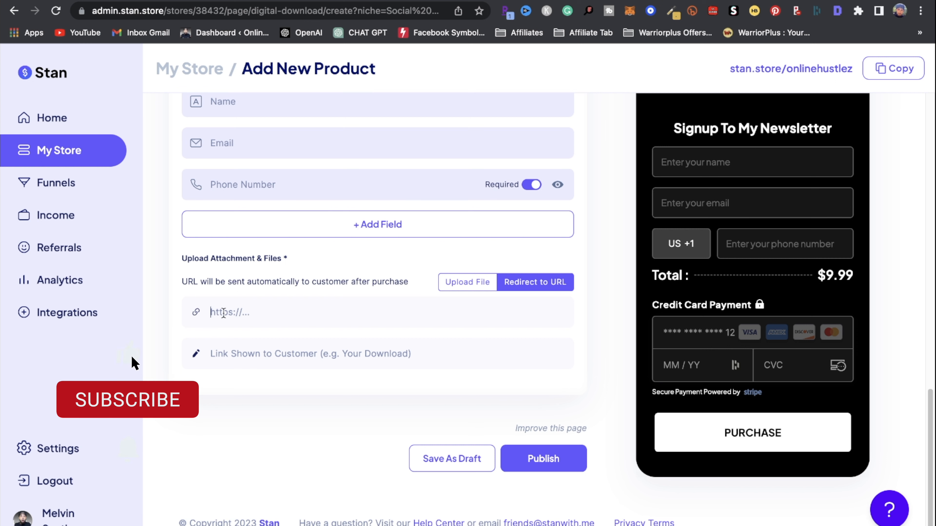
key(super+v)
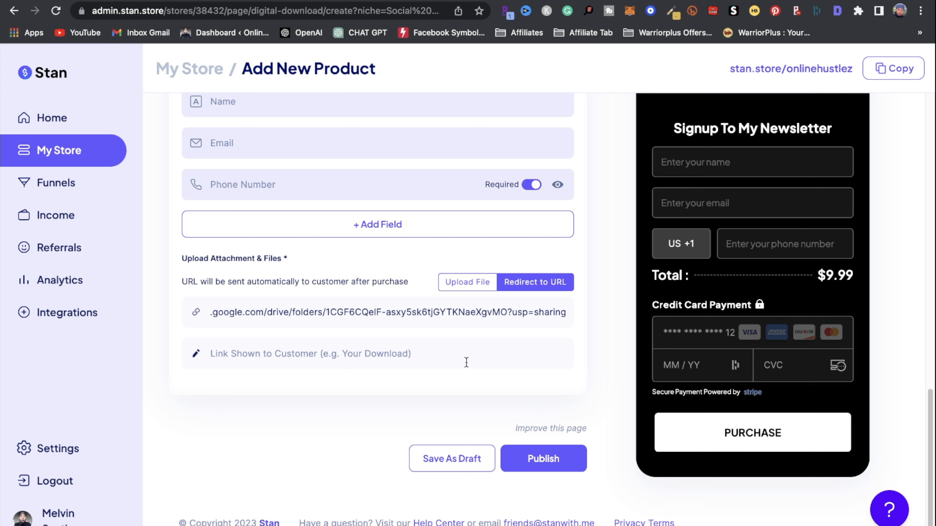
Step: Label the link shown to customers "Access Your Wallpapers" and publish the product
click(215, 357)
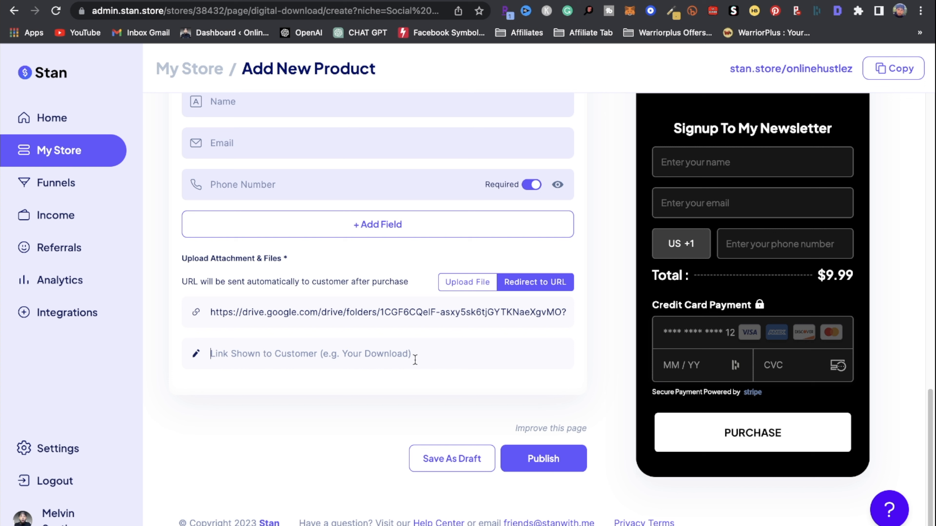
text(Your D)
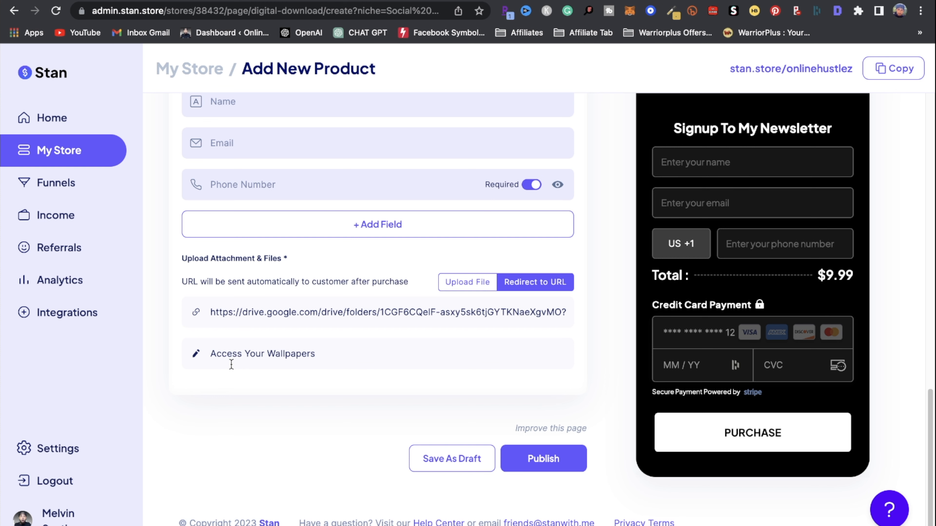
click(562, 464)
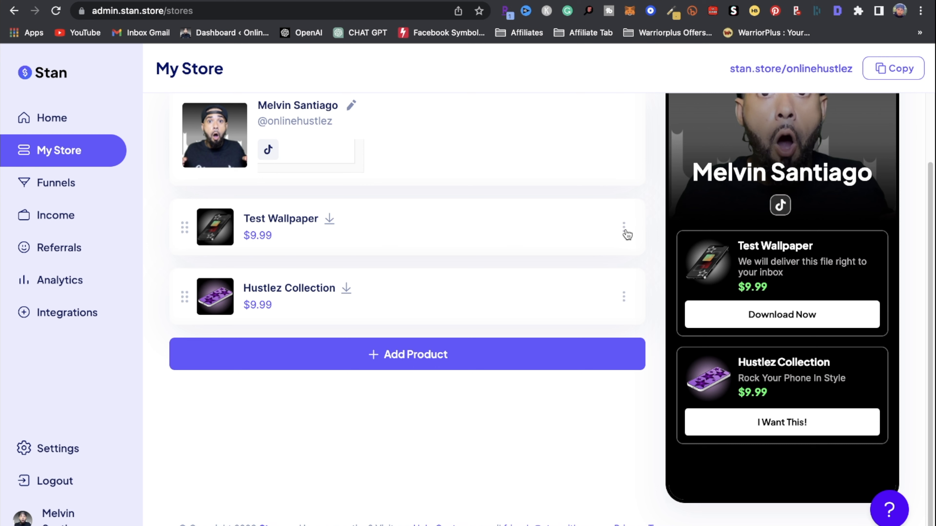
Step: Delete the "Test Wallpaper" product from the store
click(626, 233)
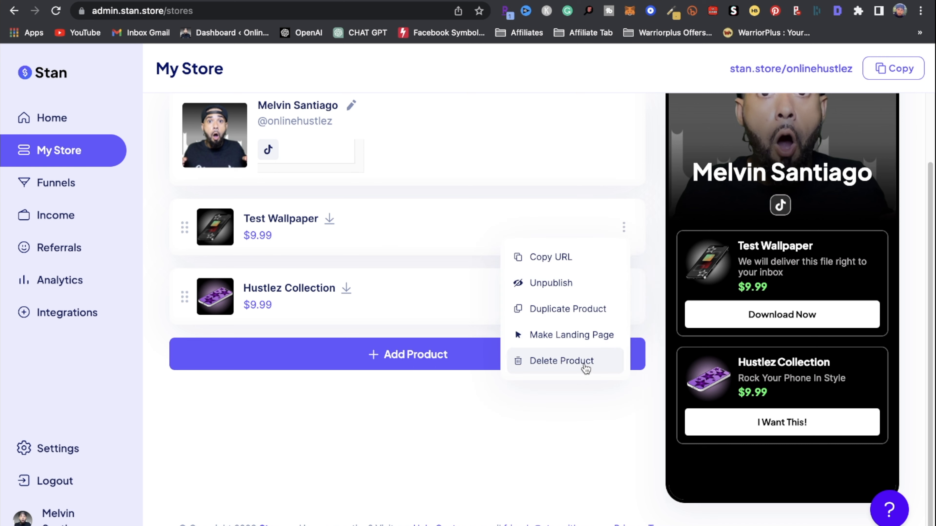
click(586, 367)
click(524, 319)
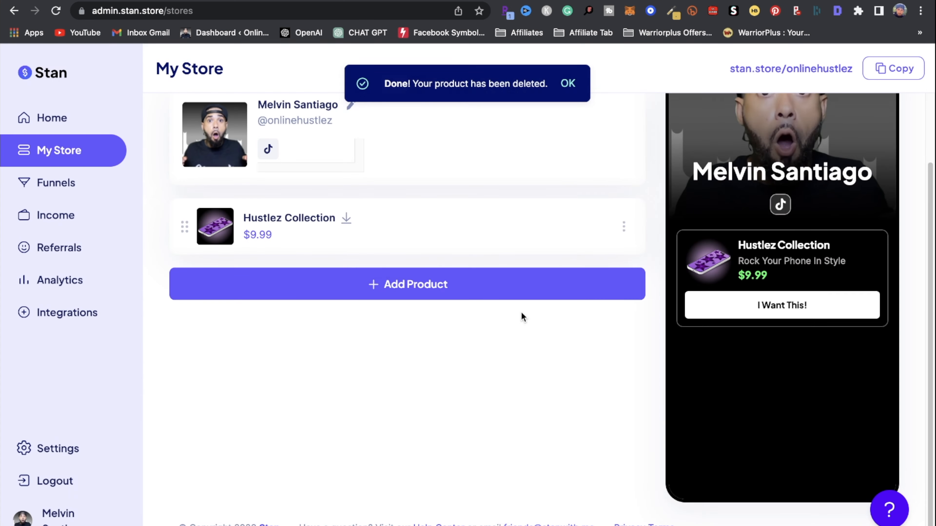
Step: Open the store header for editing and replace the display name with "Online Hustlez"
scroll(761, 356, up, 3)
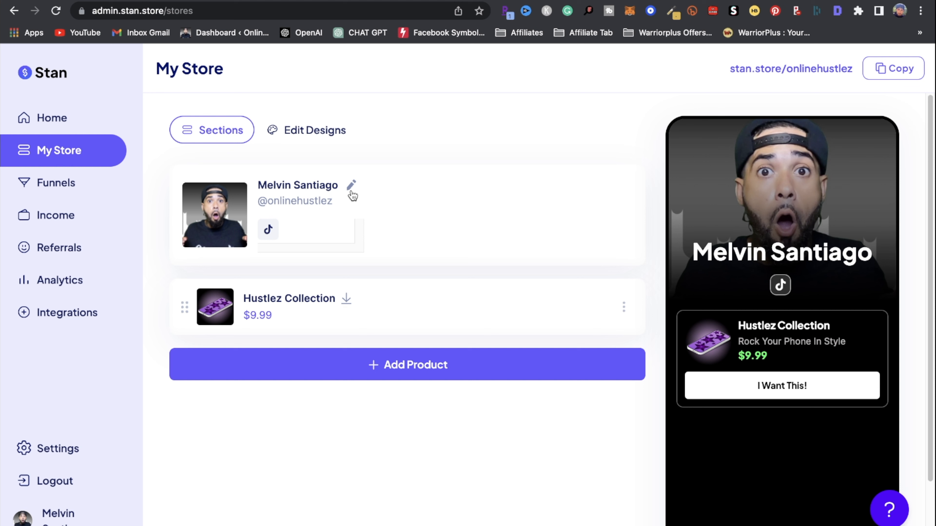
click(352, 186)
triple_click(300, 246)
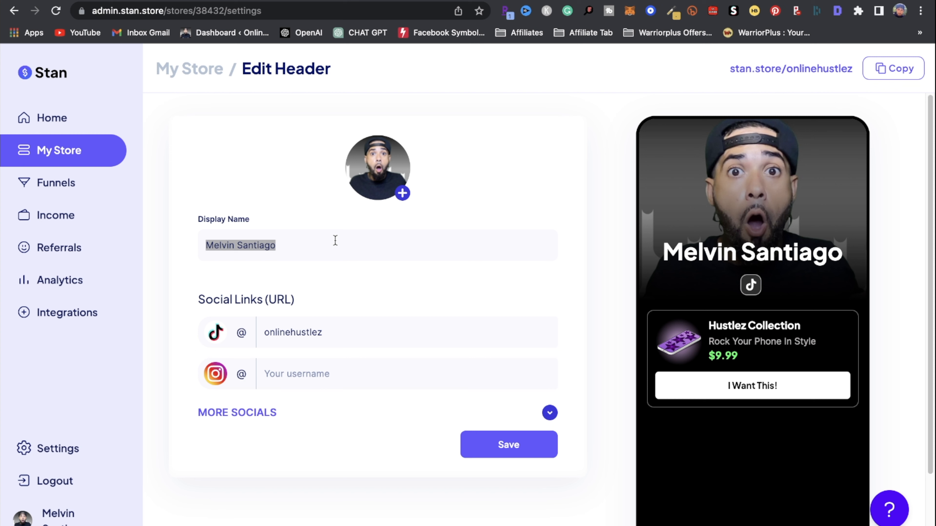
key(BackSpace)
text(O)
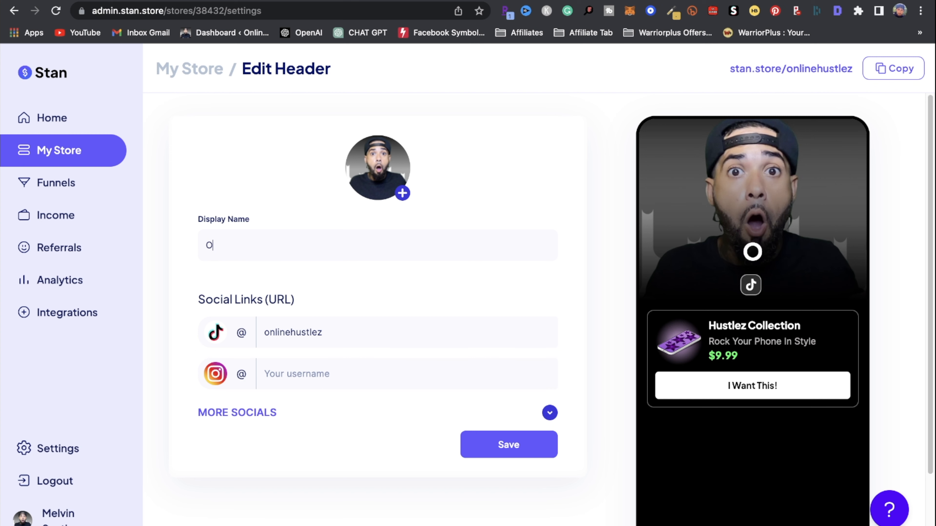
text(nline Hustlez)
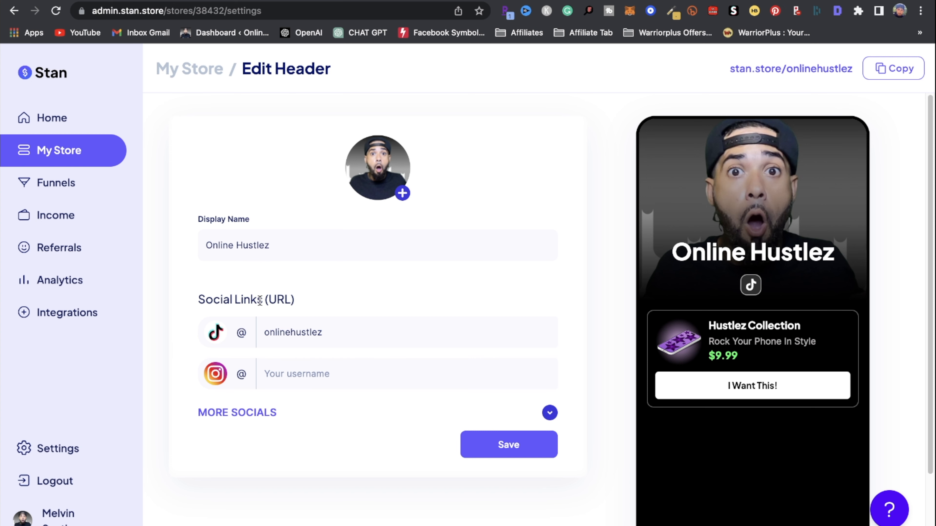
click(258, 414)
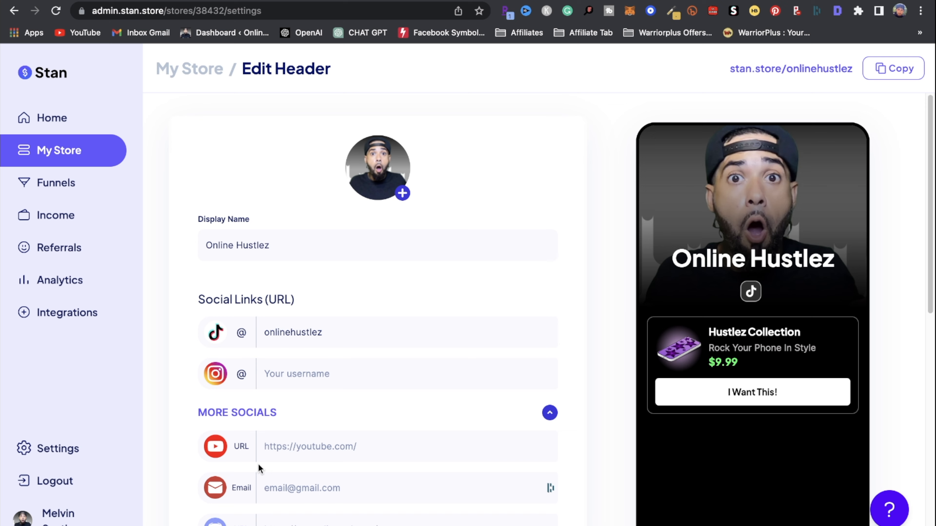
scroll(309, 457, down, 3)
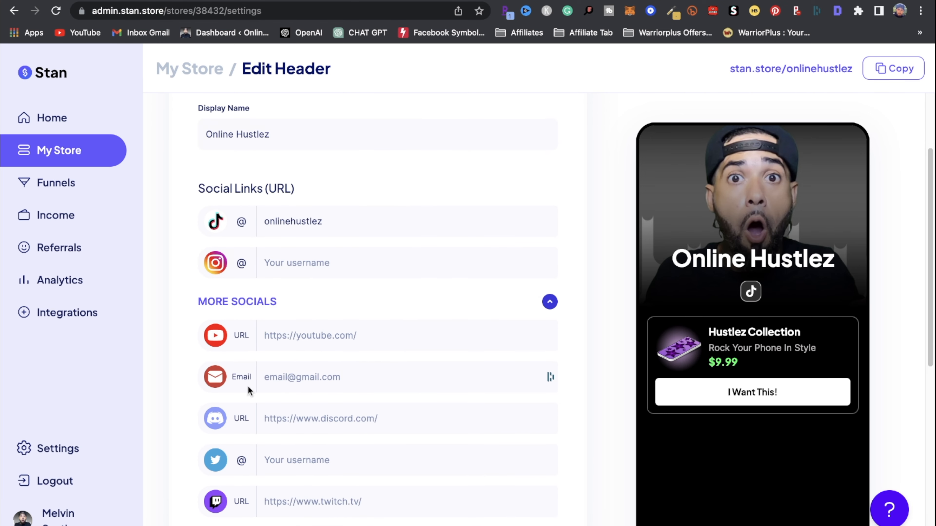
scroll(236, 435, down, 3)
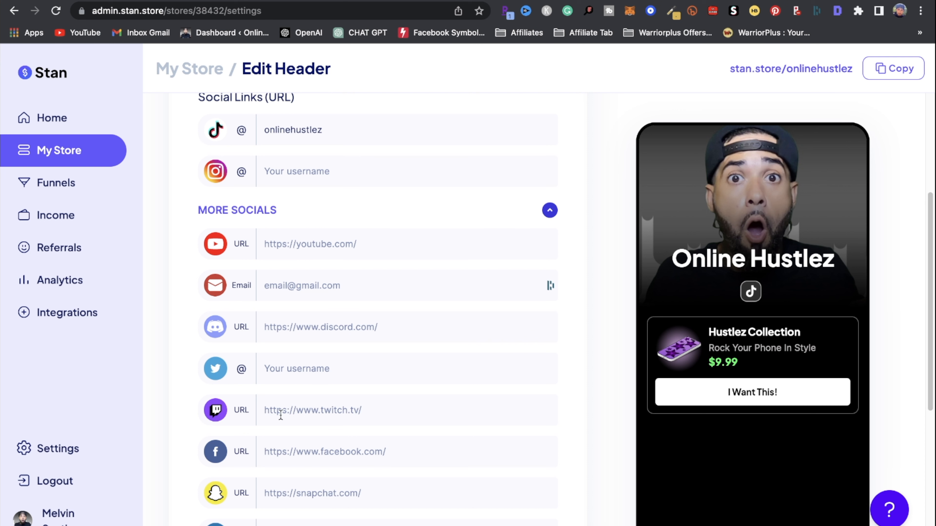
scroll(311, 273, down, 2)
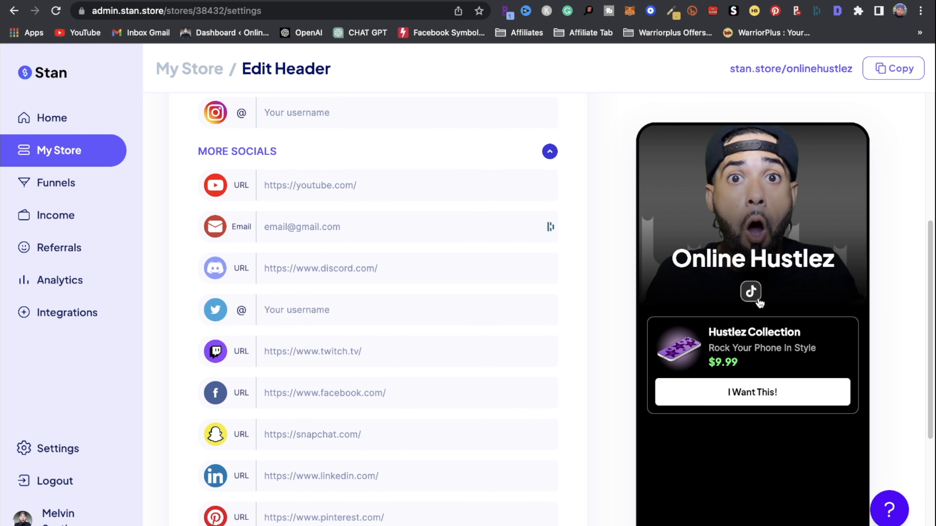
click(390, 185)
key(super+v)
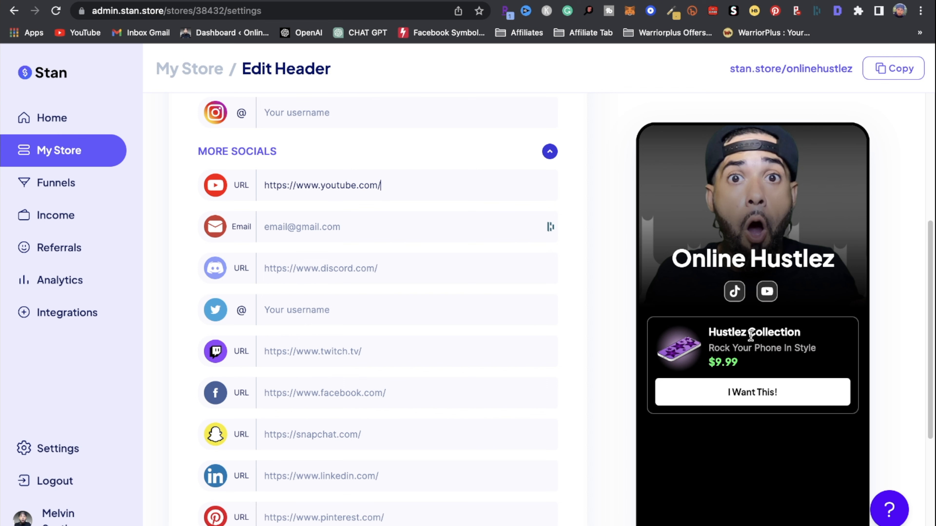
Step: Copy the store's public URL and open it in a new browser tab to view the storefront
click(908, 71)
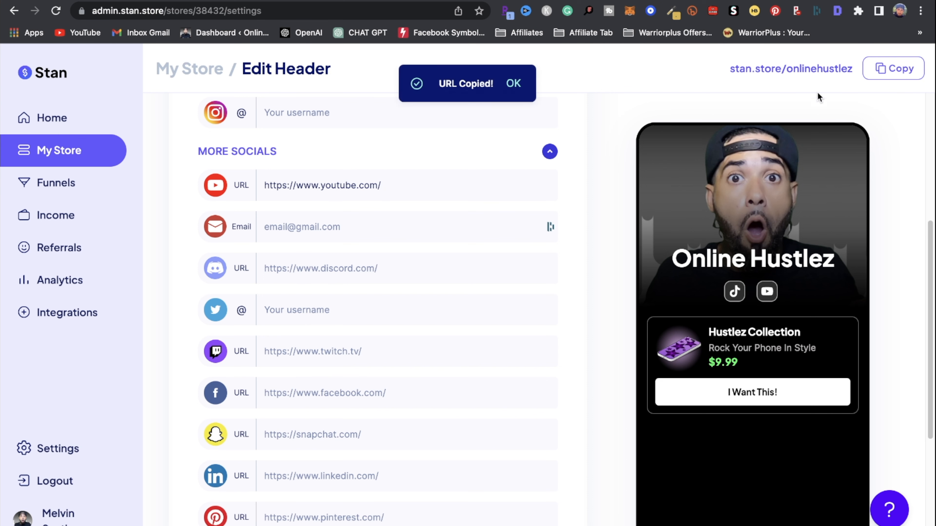
key(super+t)
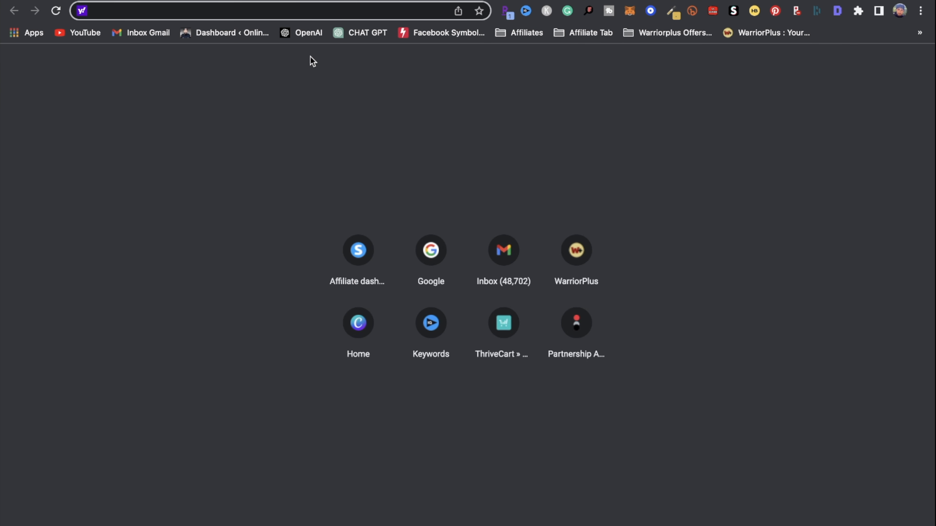
key(super+v)
key(Return)
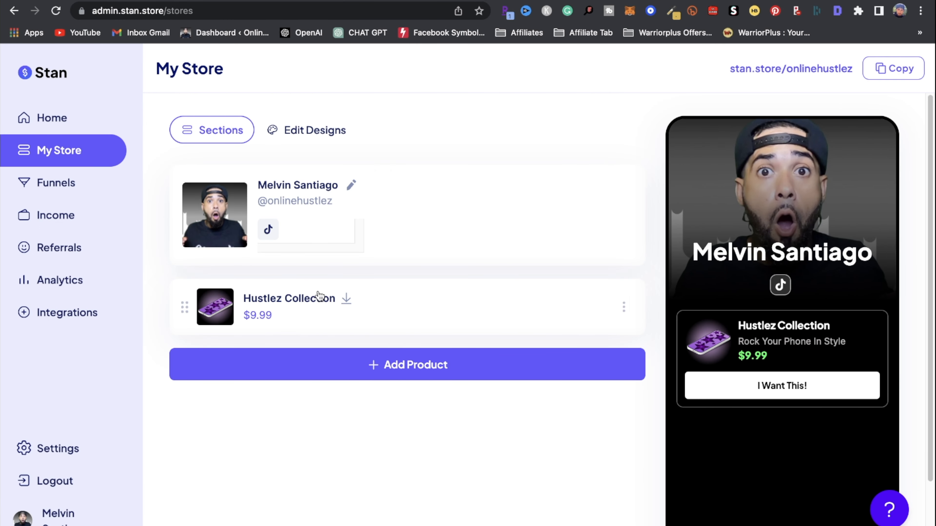
Step: Change the Hustlez Collection product's heading to "Hustlez Wallpaper Collection" and publish it
click(318, 297)
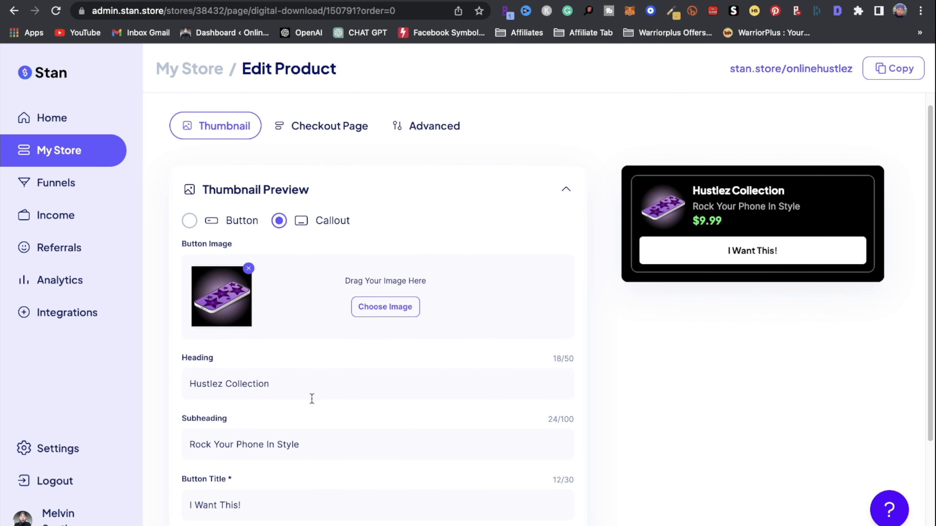
text(Wallpaper)
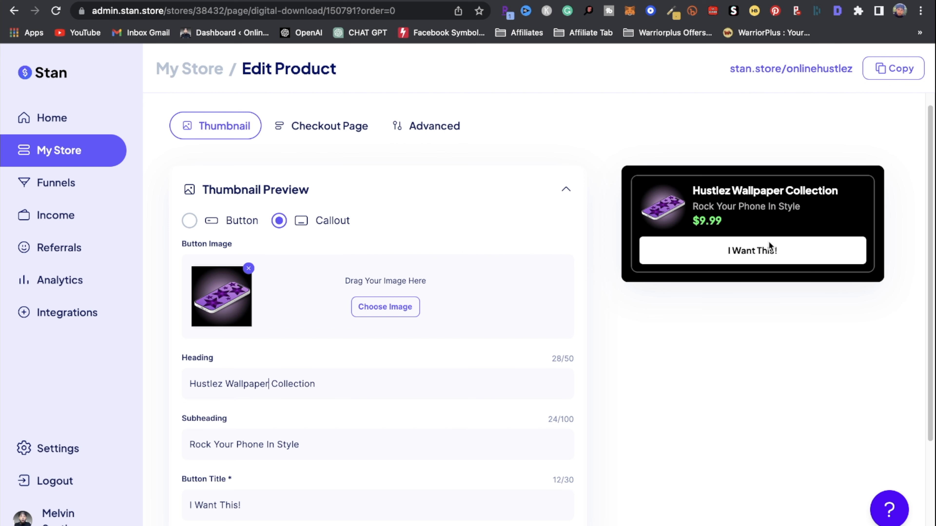
scroll(231, 253, down, 4)
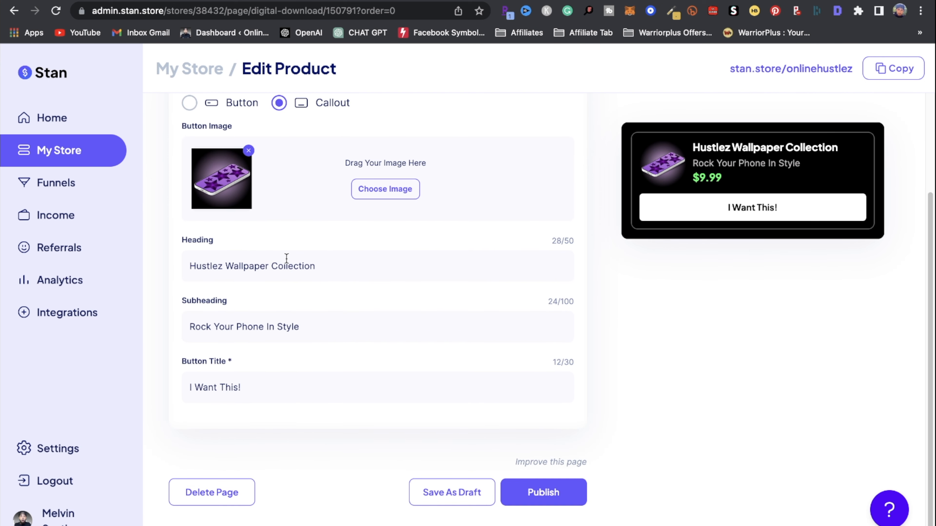
click(556, 503)
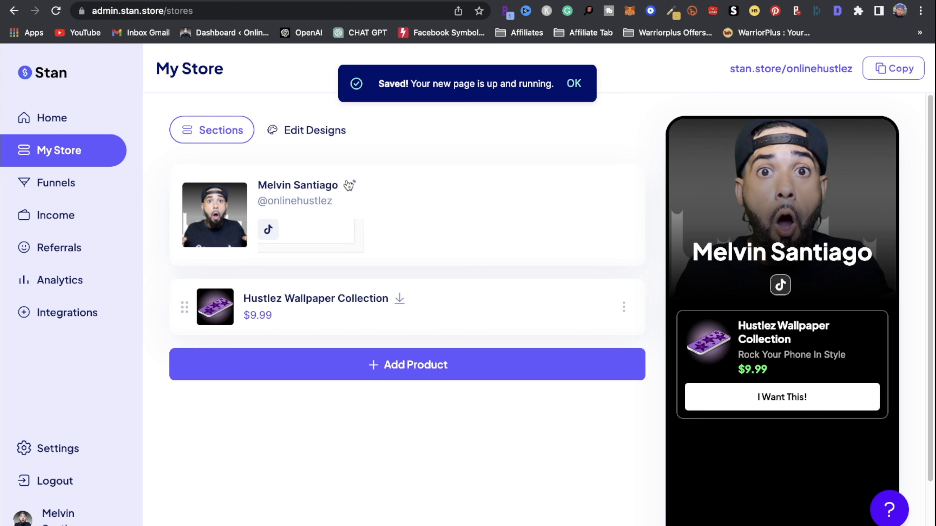
Step: Open the store header for editing and set the display name to "Online Hustlez"
click(349, 186)
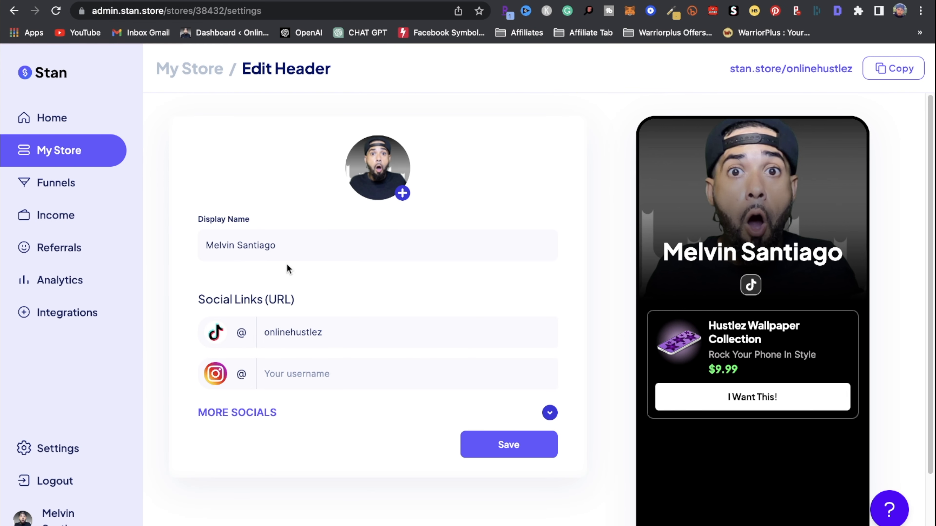
drag(300, 249, 115, 215)
text(Online)
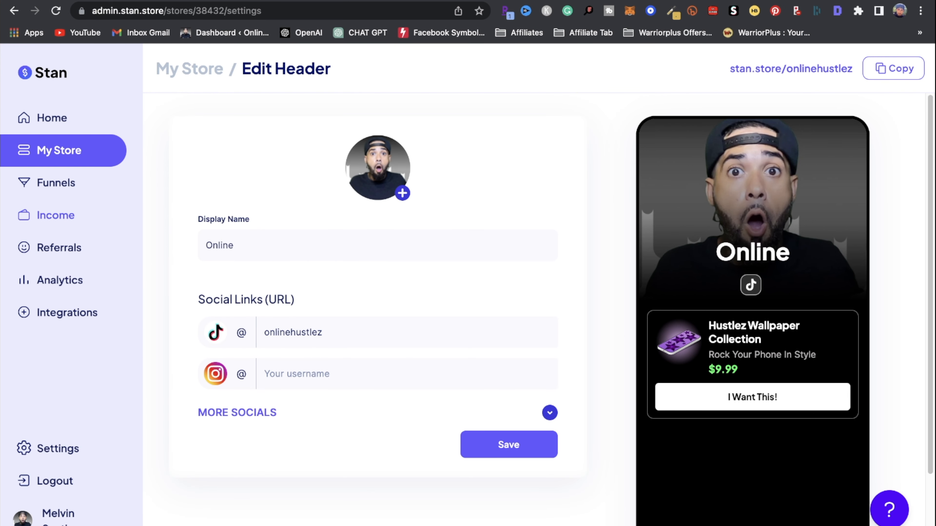
text( Hustlez)
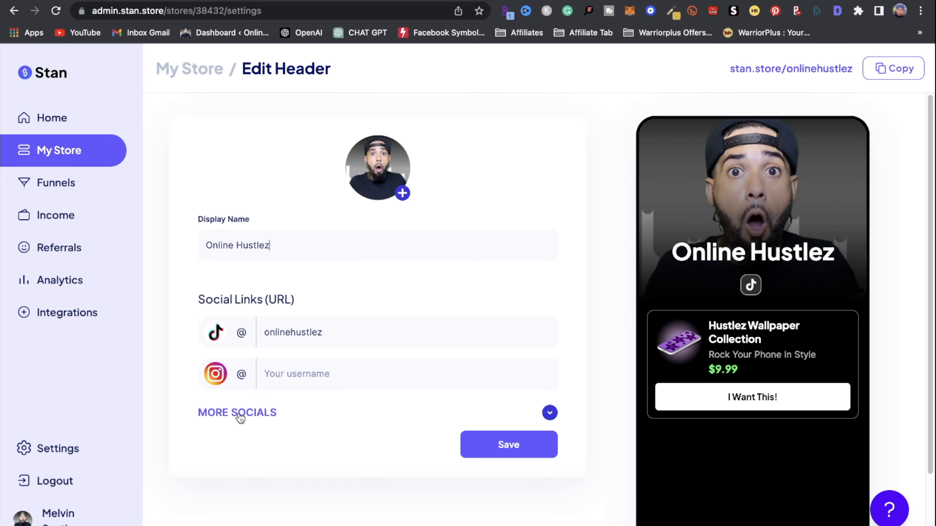
click(237, 416)
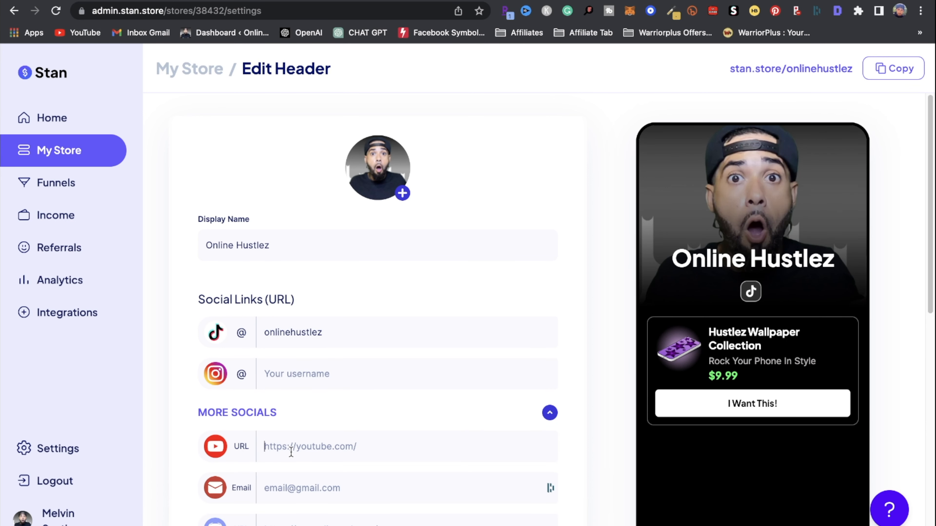
key(super+v)
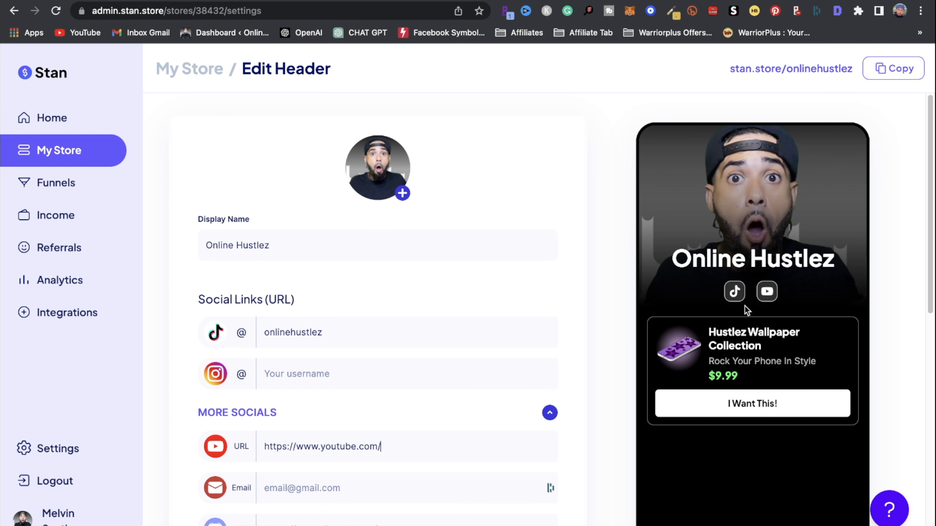
scroll(610, 414, down, 10)
click(503, 454)
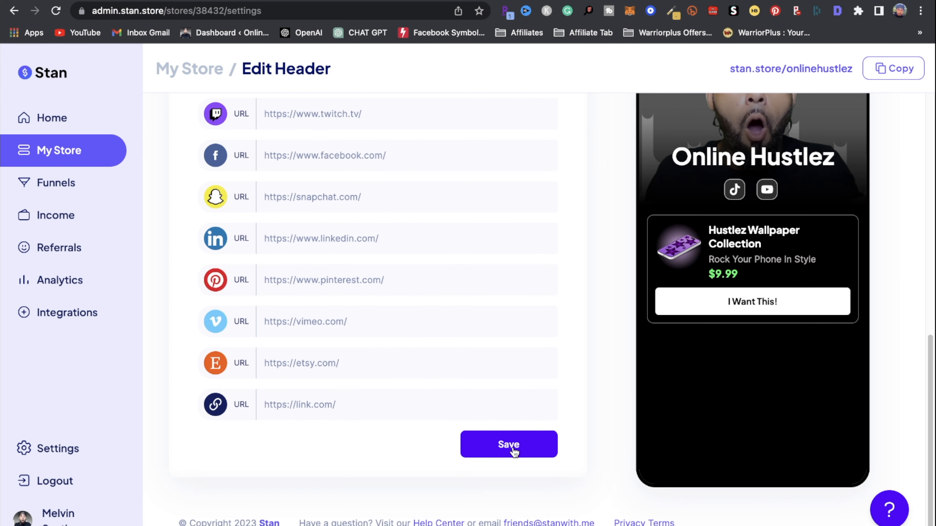
Step: Reload the public storefront at stan.store/onlinehustlez and review the wallpaper product's checkout page down to its sign-up form
click(893, 69)
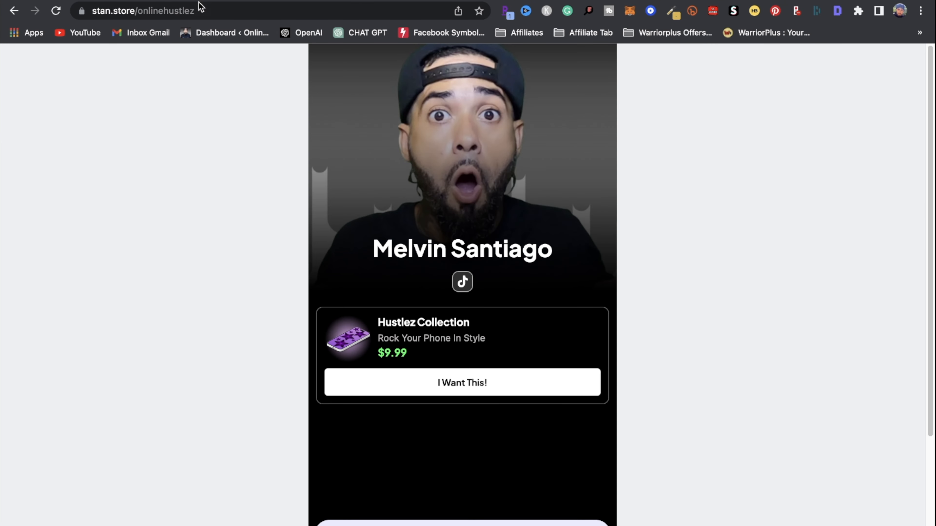
click(199, 6)
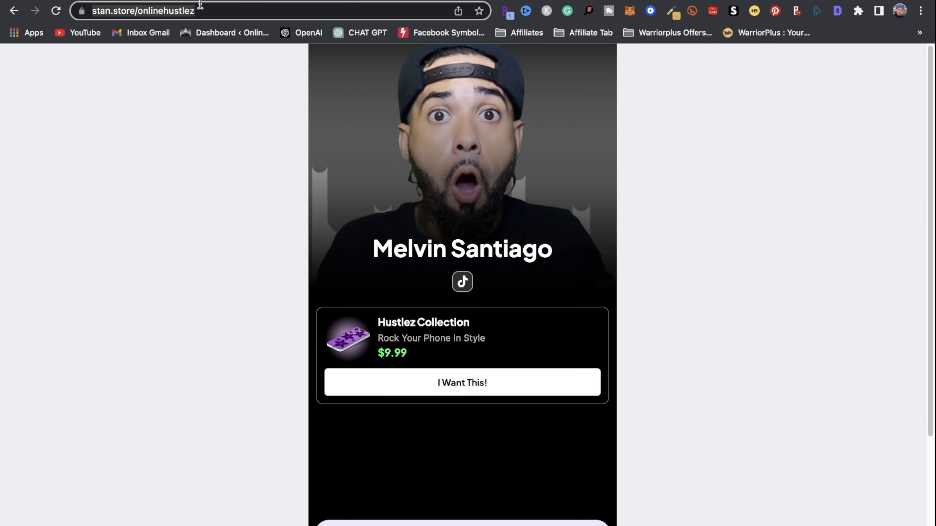
key(Return)
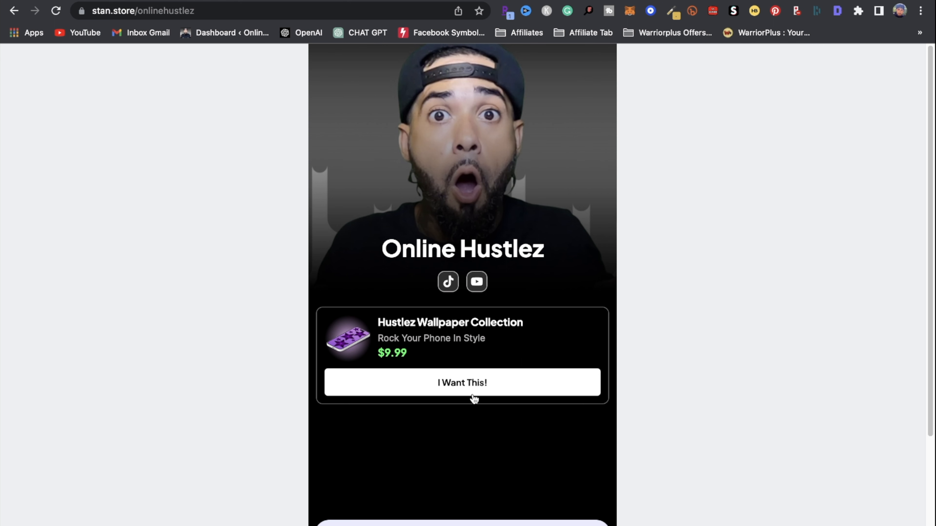
click(480, 387)
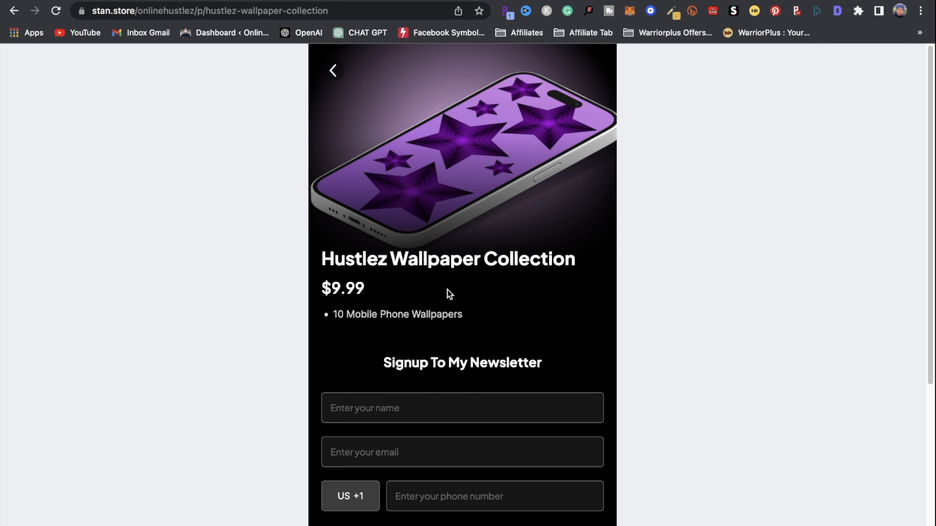
scroll(409, 355, down, 5)
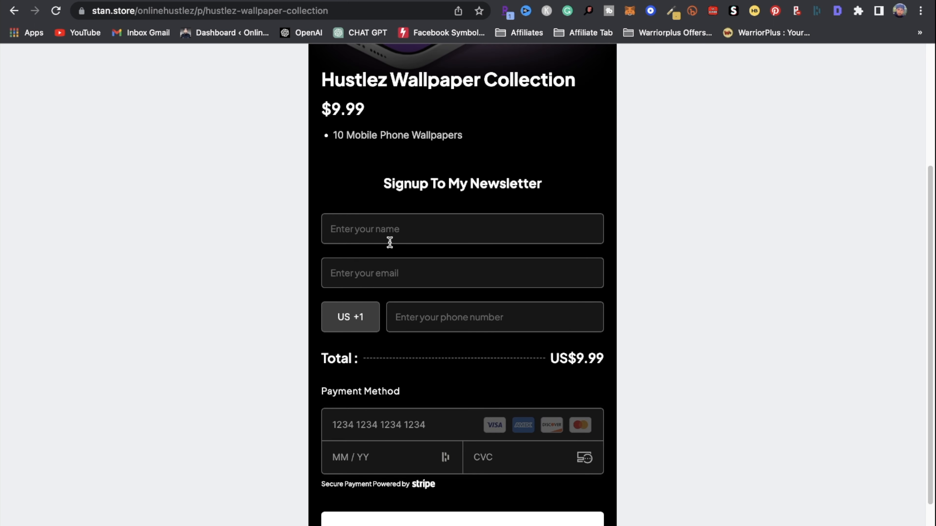
click(362, 235)
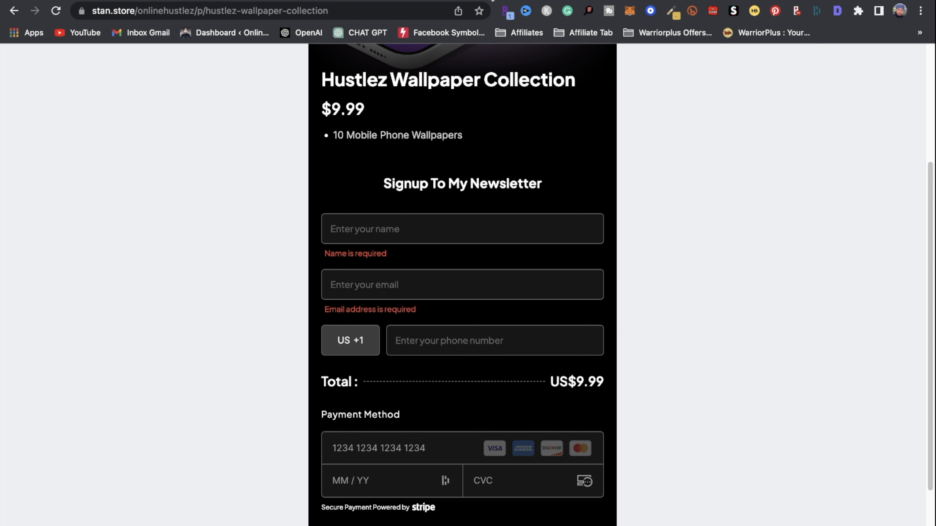
Step: Set the bottom title on the Hustlez Wallpaper Collection's checkout page to "Enter Your Details Below" and publish the product
click(394, 1)
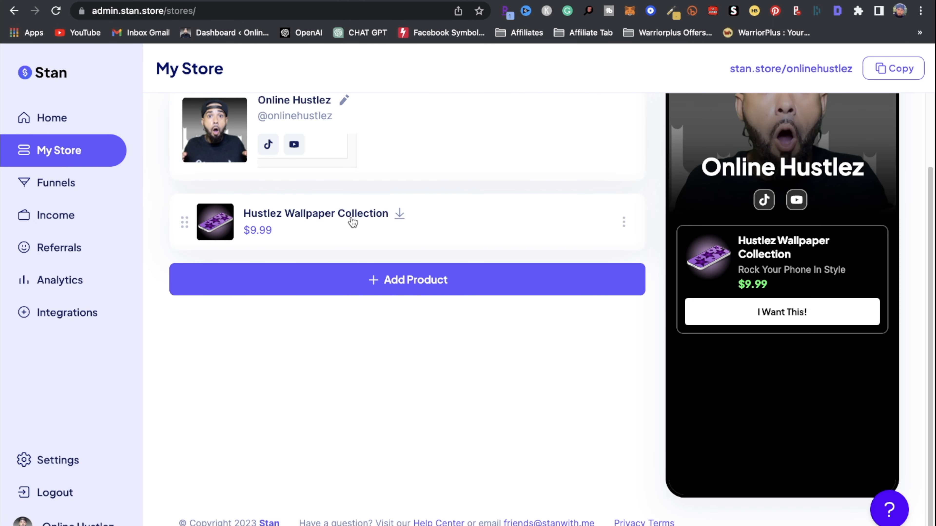
click(299, 218)
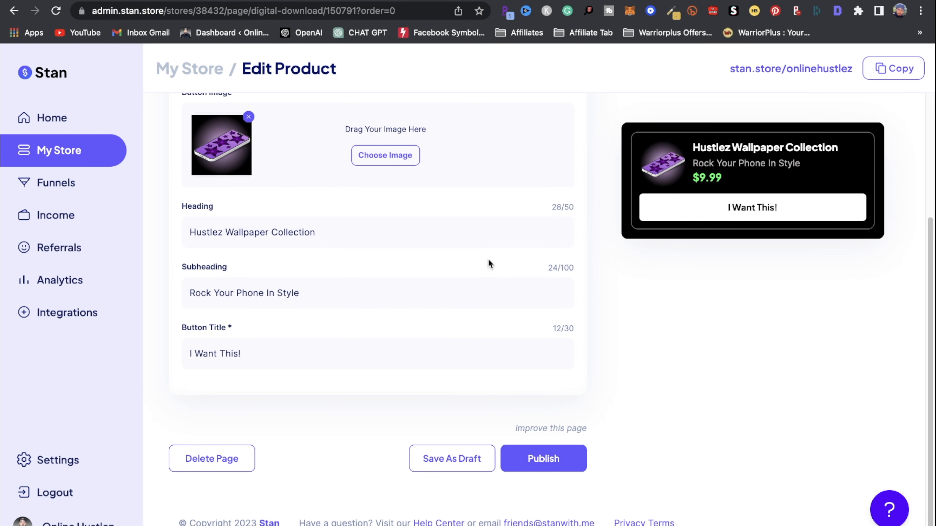
click(353, 148)
scroll(545, 337, down, 6)
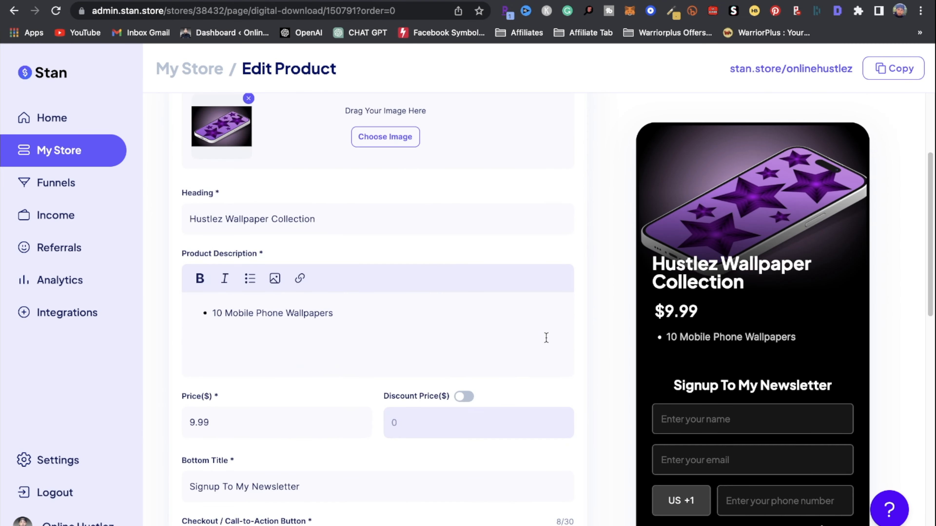
scroll(444, 397, down, 1)
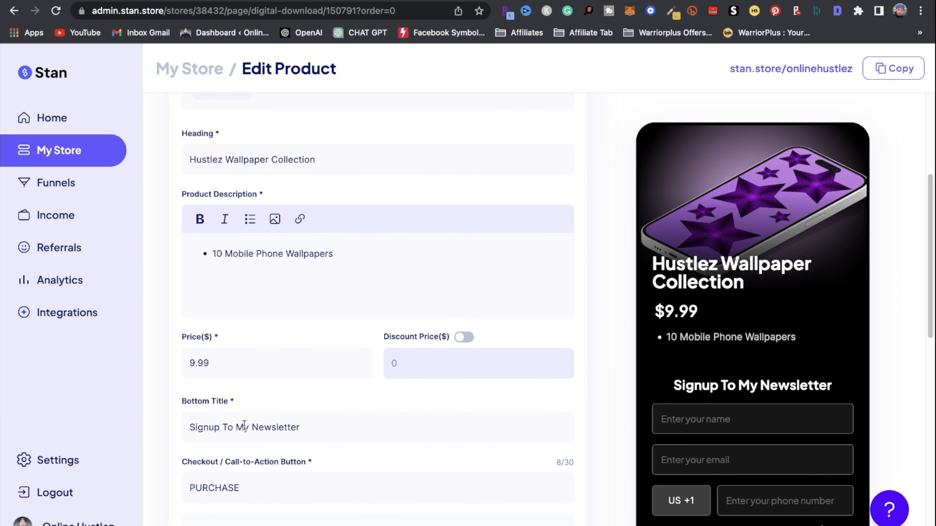
drag(296, 428, 159, 394)
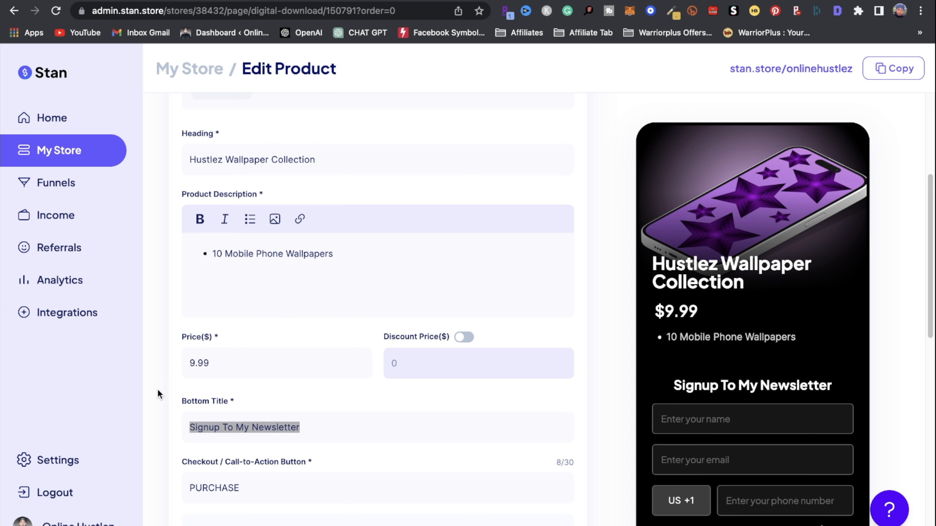
text(Enter)
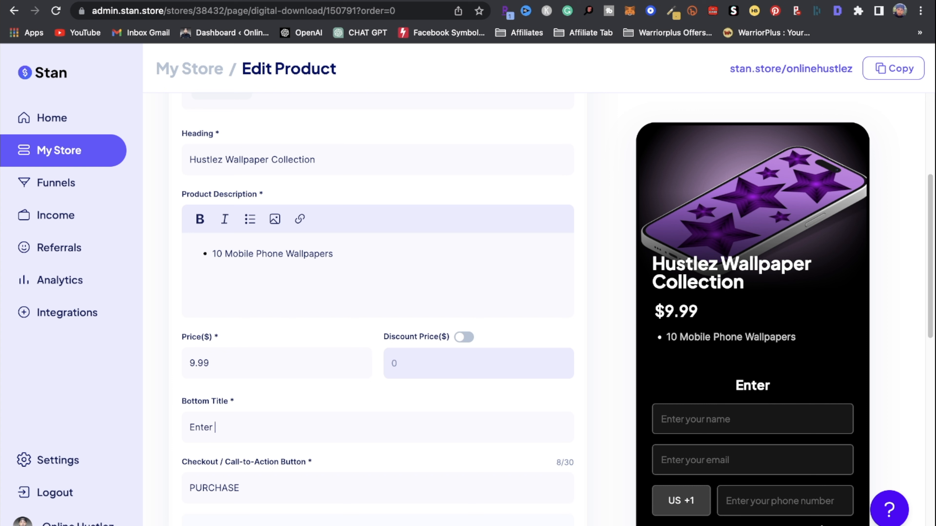
text( Your D)
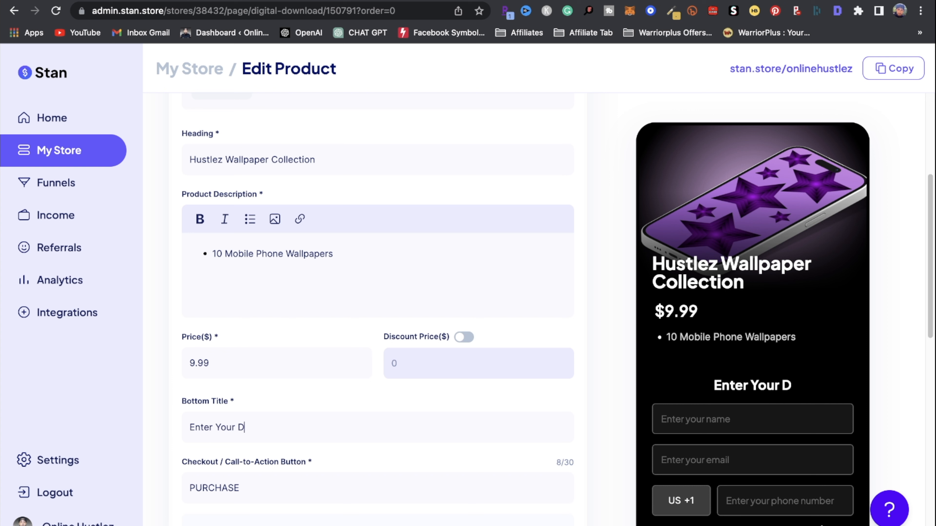
text(etails Below)
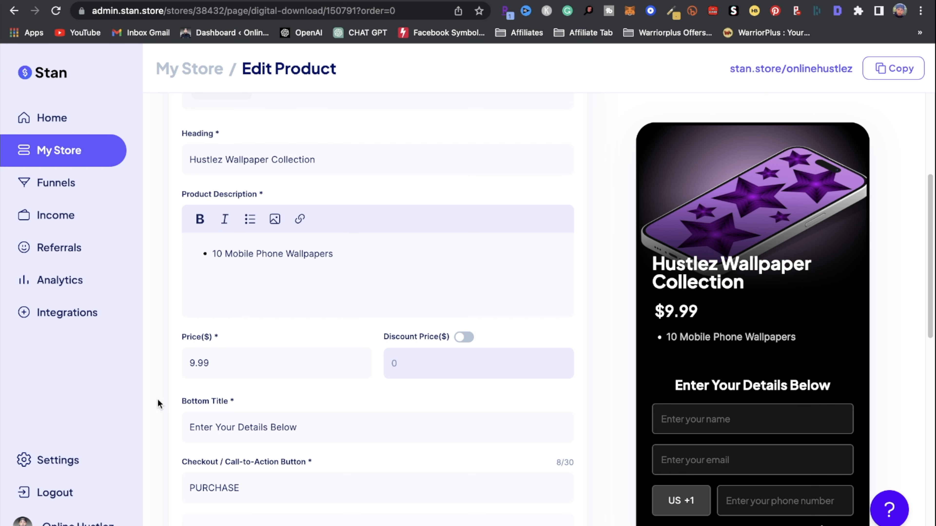
scroll(508, 398, down, 8)
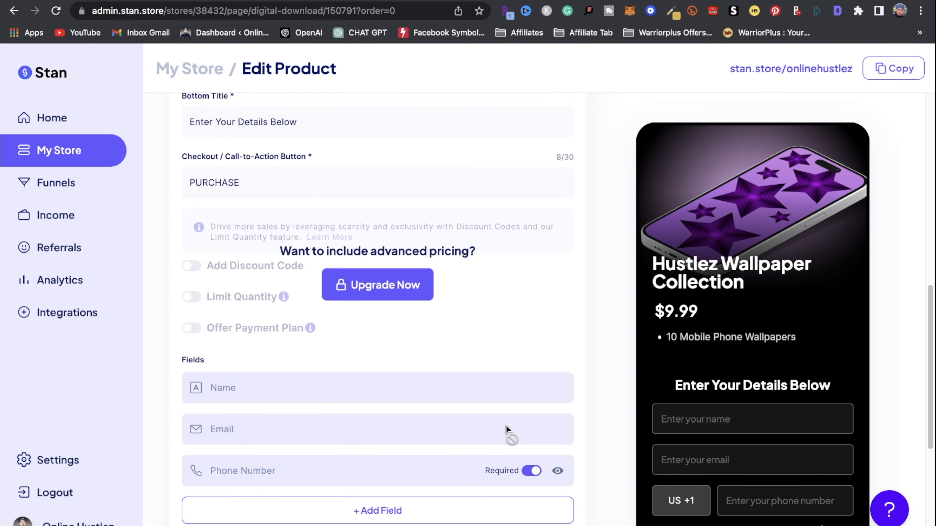
scroll(506, 425, down, 8)
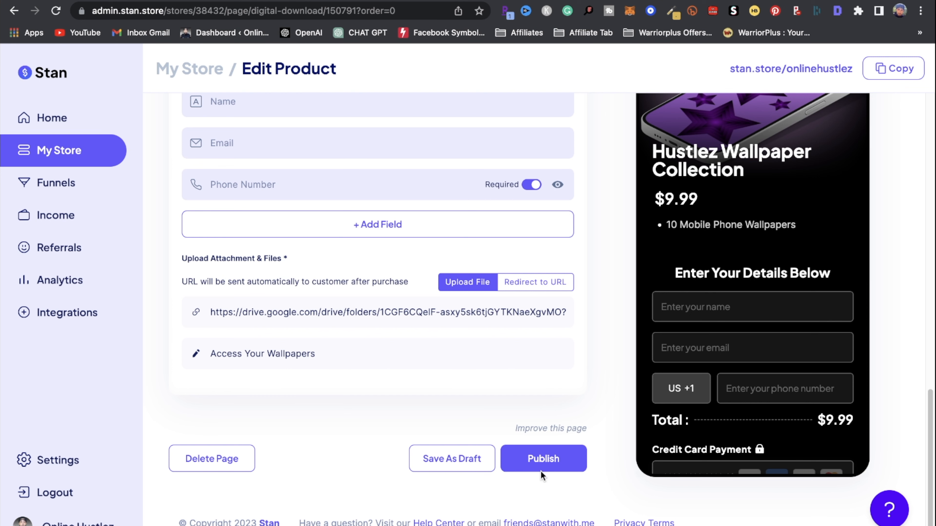
click(576, 465)
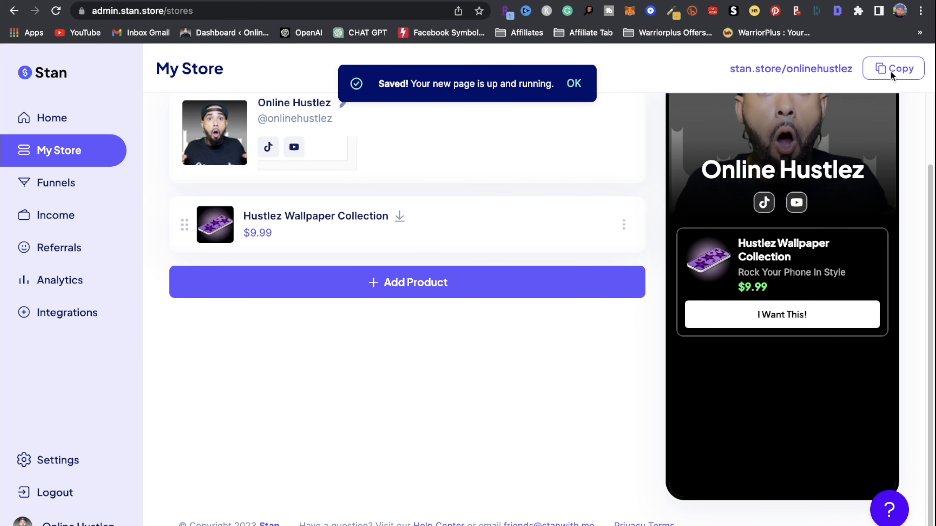
Step: Return to the storefront tab and shorten its address to stan.store/onlinehustlez to load the store's main page
click(891, 70)
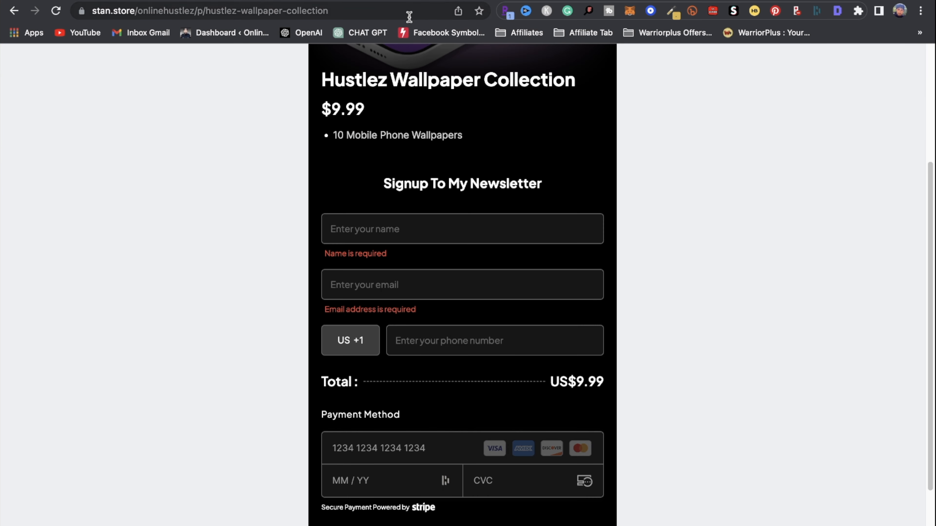
click(393, 11)
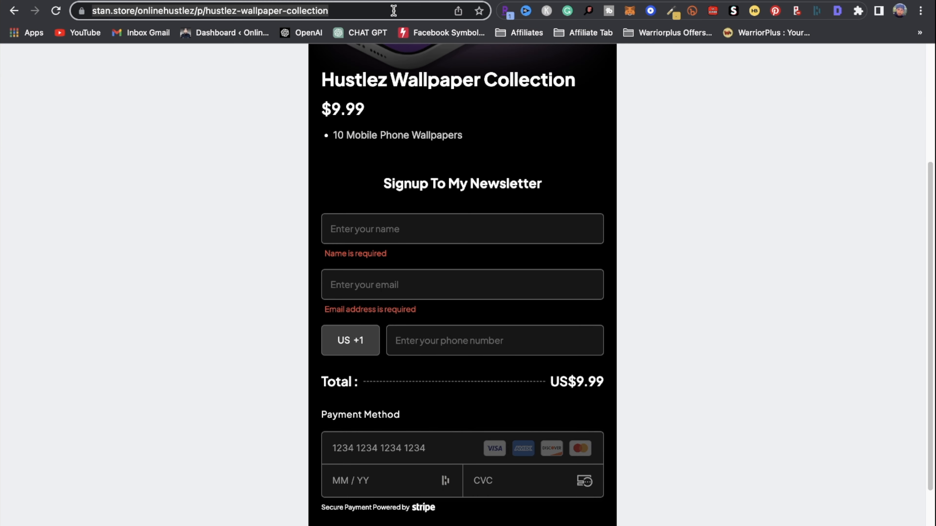
key(Right)
key(BackSpace)
key(BackSpace)
key(BackSpace)
key(BackSpace)
key(BackSpace)
key(BackSpace)
key(BackSpace)
key(BackSpace)
key(BackSpace)
key(BackSpace)
key(BackSpace)
key(BackSpace)
key(BackSpace)
key(BackSpace)
key(BackSpace)
key(BackSpace)
key(BackSpace)
key(BackSpace)
key(BackSpace)
key(BackSpace)
key(Return)
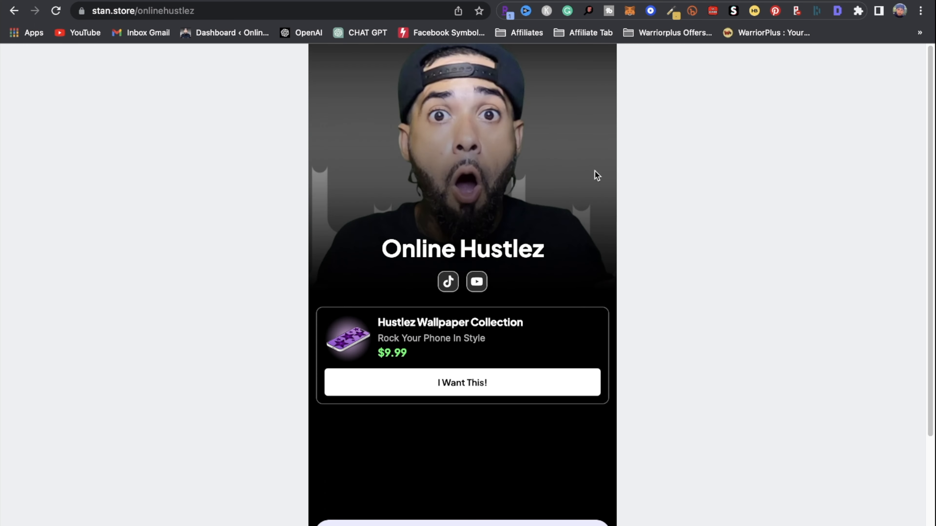
Step: Open the Hustlez Wallpaper Collection from the storefront and examine its checkout page, from the form heading to the payment section
scroll(517, 343, down, 1)
click(487, 319)
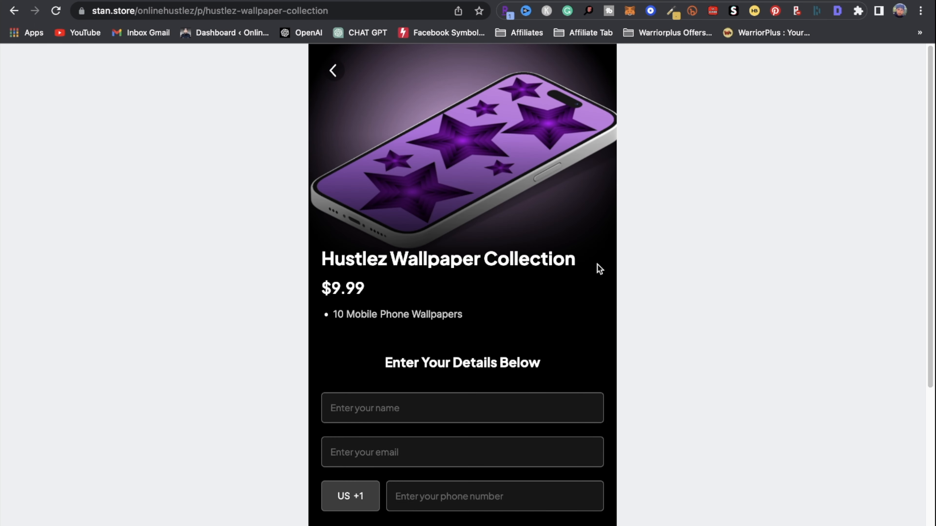
scroll(534, 314, down, 5)
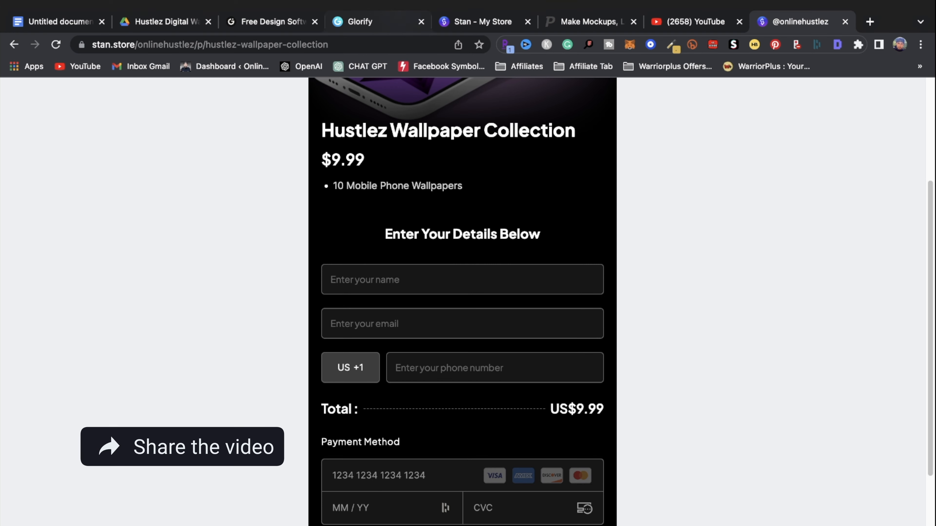
scroll(539, 356, down, 1)
scroll(539, 355, down, 3)
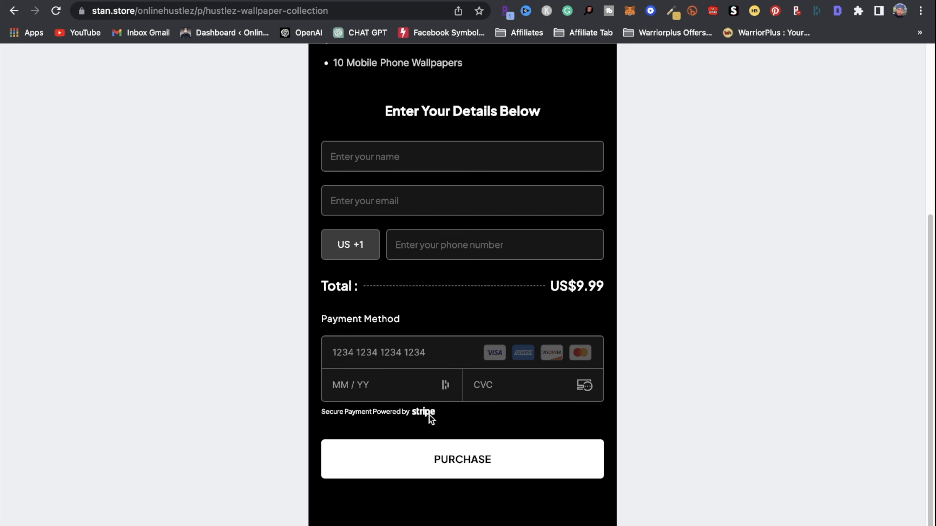
scroll(551, 445, up, 1)
scroll(551, 445, down, 1)
scroll(418, 194, up, 7)
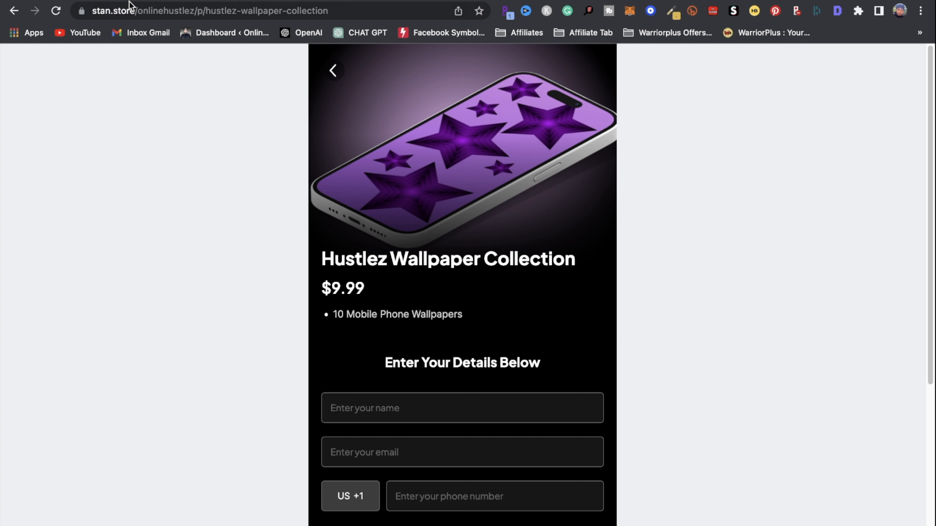
Step: Switch to the digital wallpaper business checklist in Google Docs
click(81, 14)
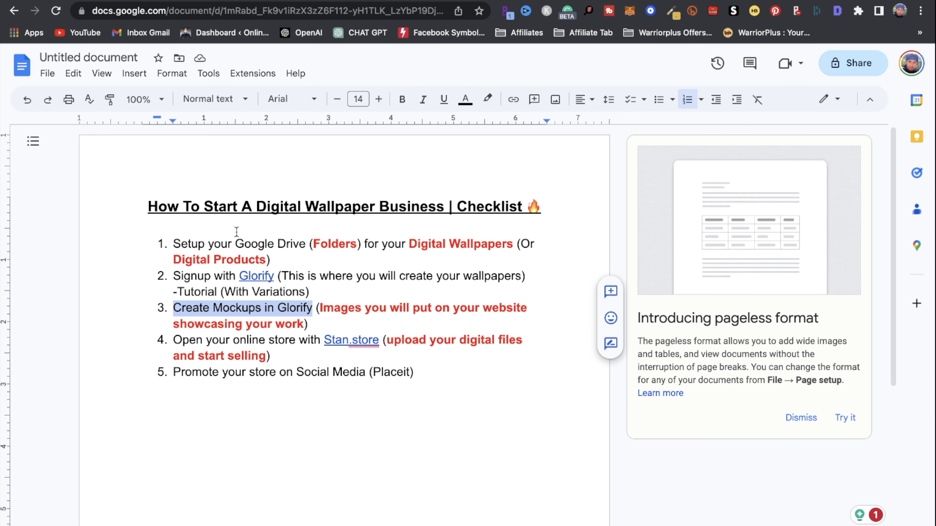
Step: Switch from the checklist to Placeit, search for "phone screen mockup" and browse the results and template filters
drag(173, 344, 379, 341)
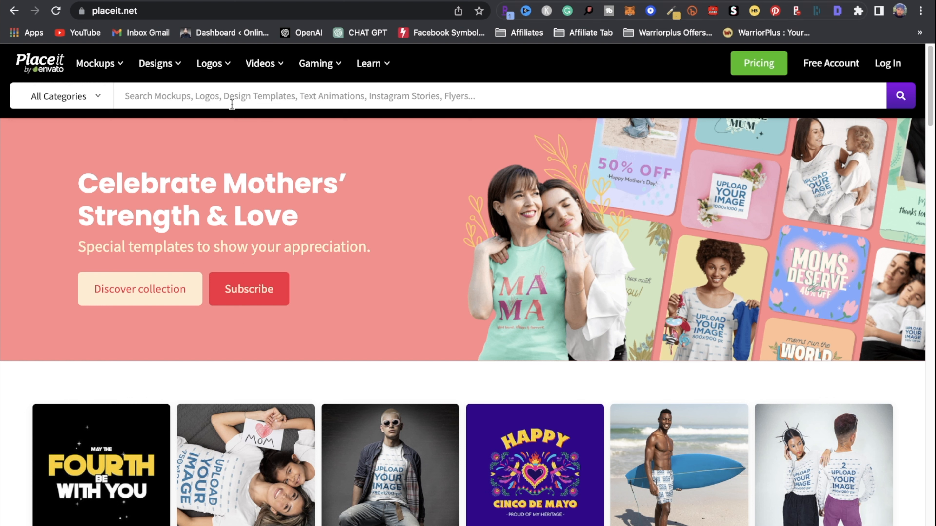
mouse_move(164, 84)
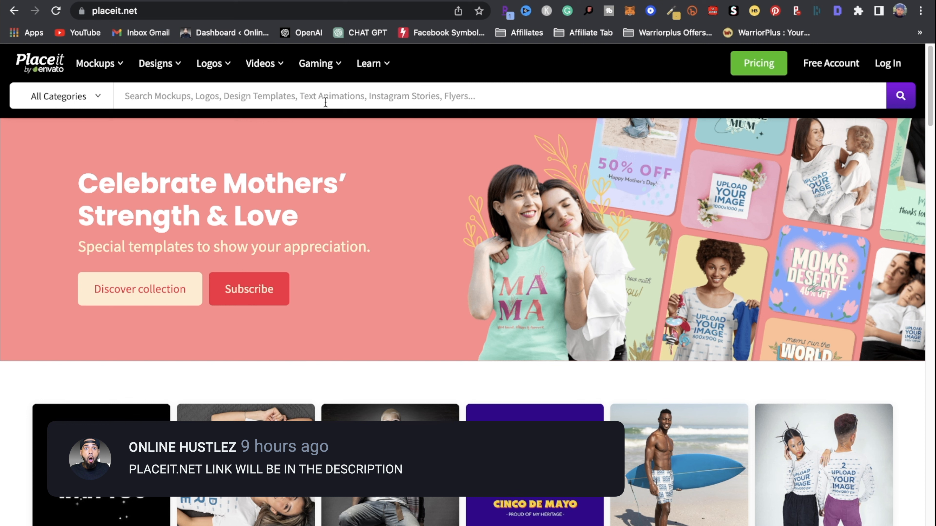
text(ph)
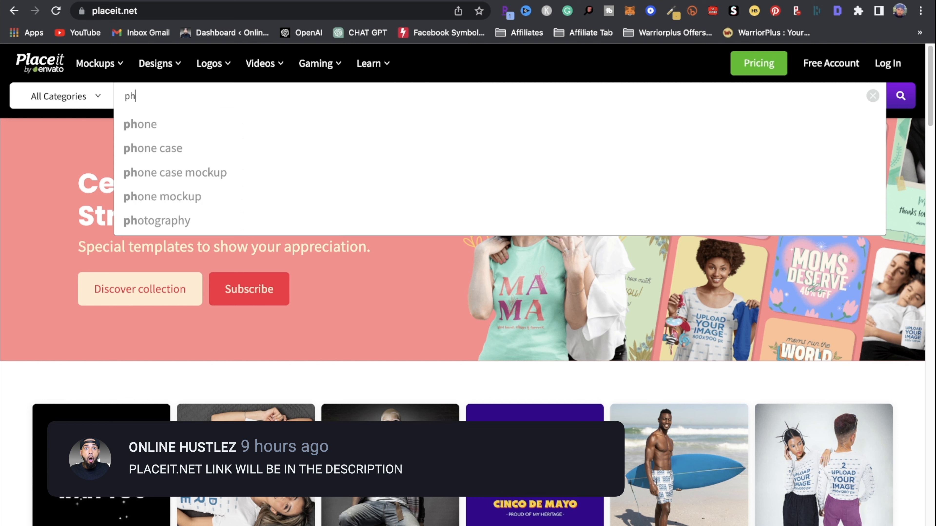
text(one scre)
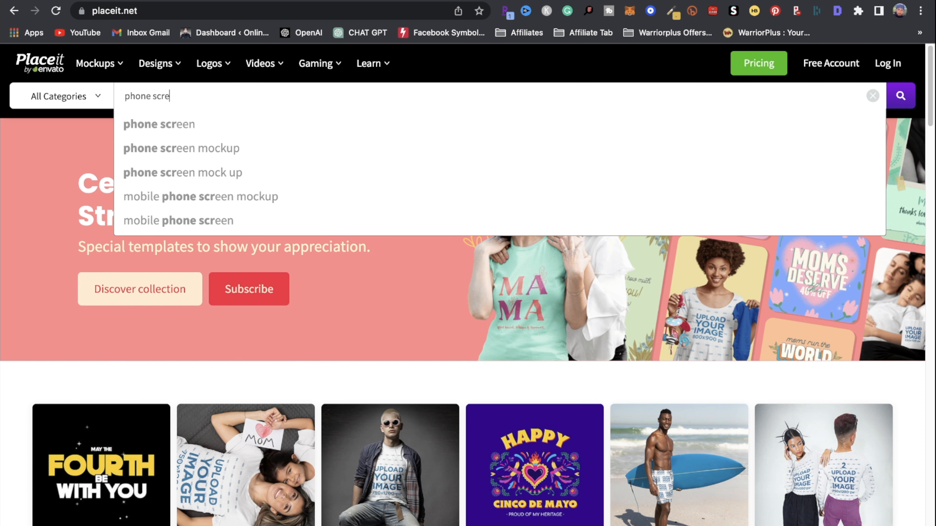
click(211, 146)
key(Return)
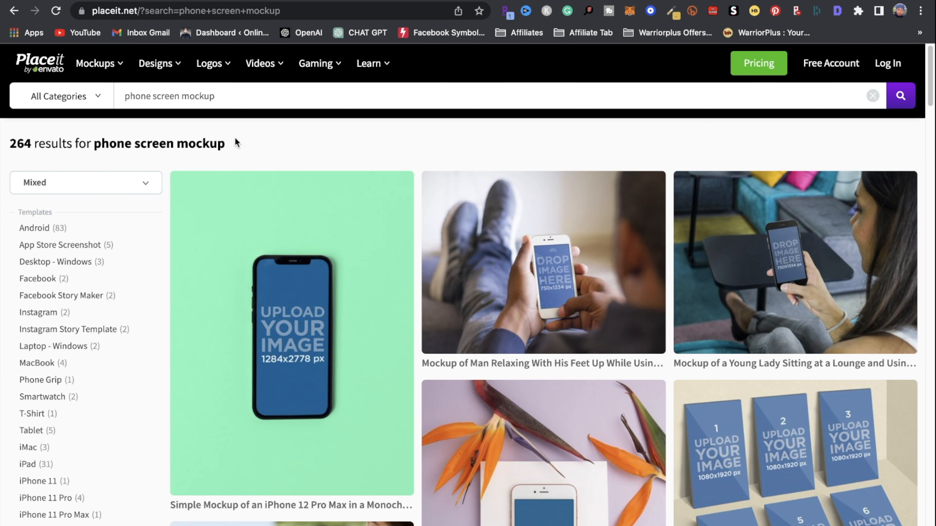
scroll(218, 390, down, 1)
scroll(218, 390, down, 3)
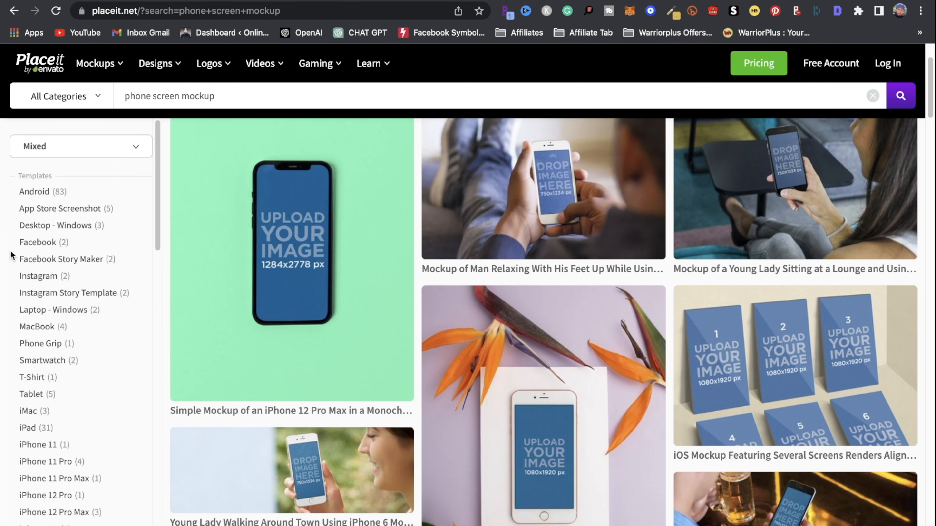
scroll(74, 331, down, 5)
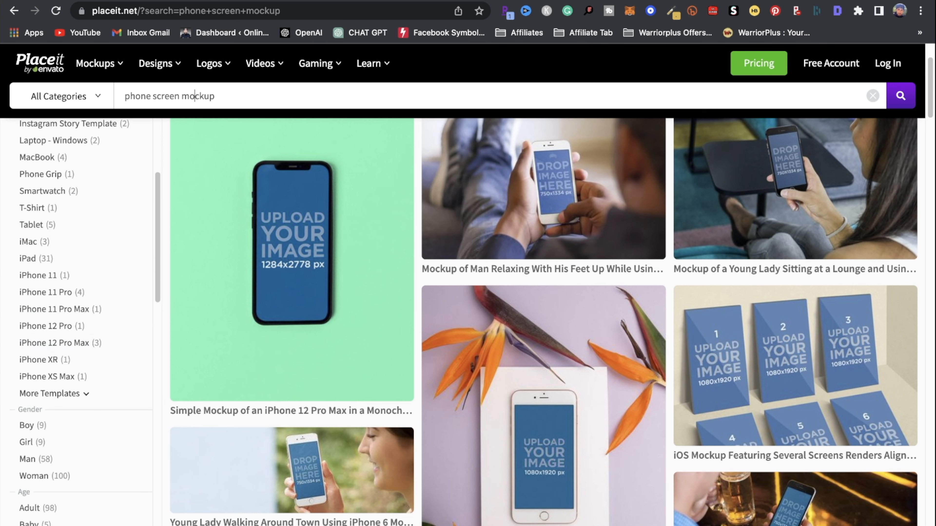
Step: Refine the search to "phone screen video mockup" and open the iPhone 12 Pro Max video mockup lying on a desk beside a laptop
click(179, 95)
text(video)
scroll(670, 292, down, 5)
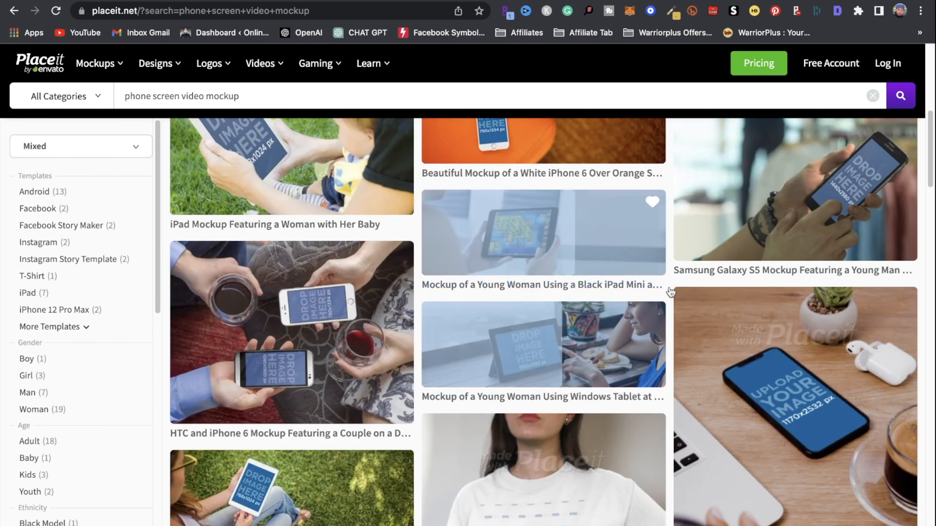
scroll(801, 330, down, 5)
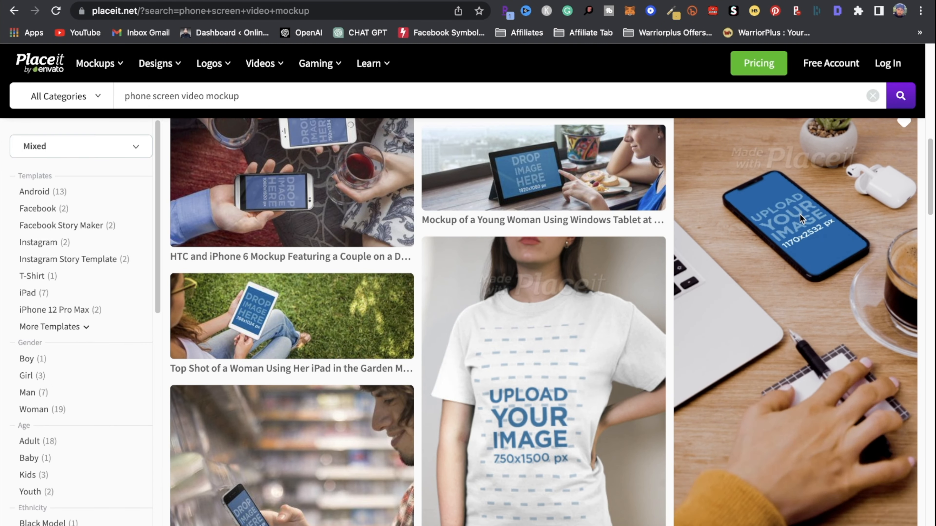
click(798, 241)
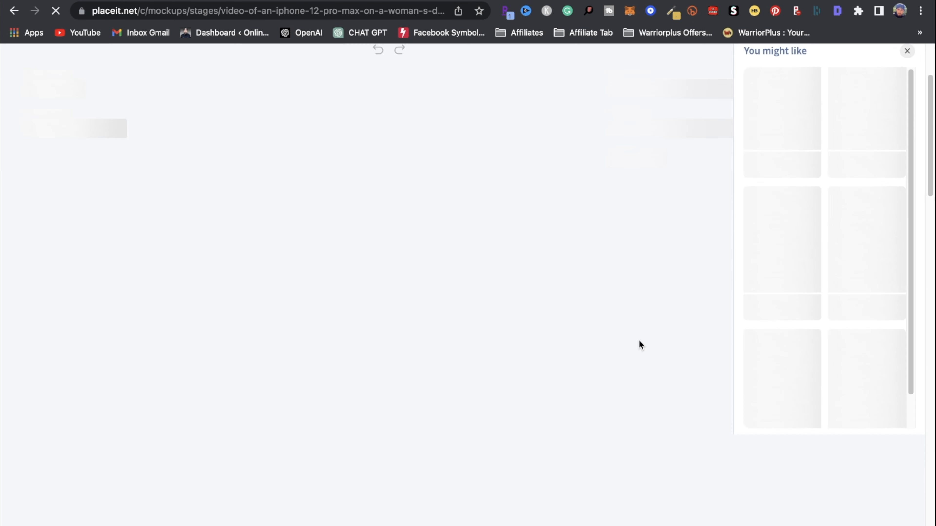
scroll(472, 276, down, 3)
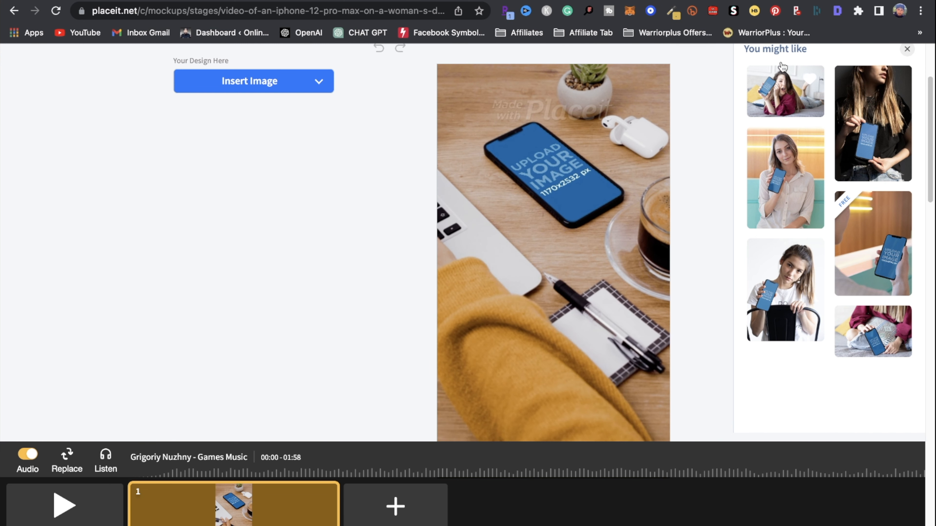
Step: Switch to the wallpaper product page and the Stan My Store page, and highlight the public store link stan.store/onlinehustlez
mouse_move(782, 2)
click(781, 22)
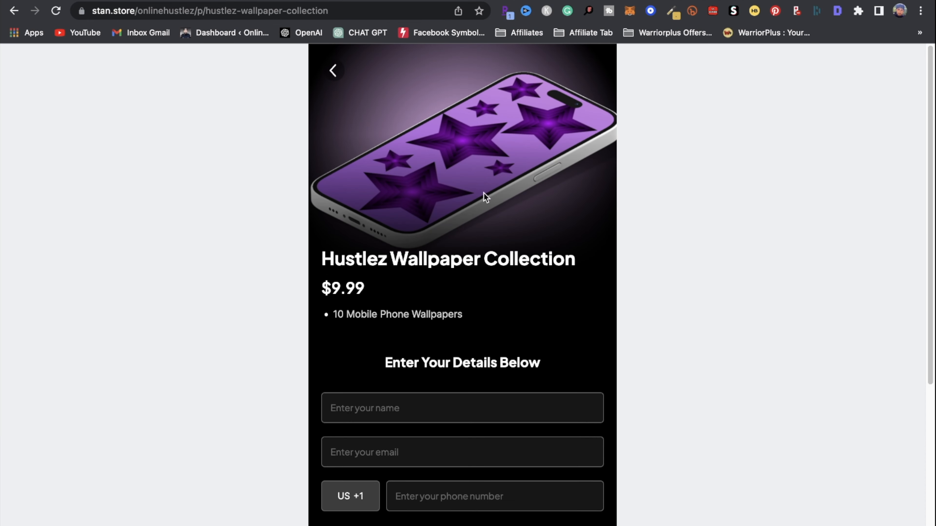
mouse_move(383, 2)
click(482, 21)
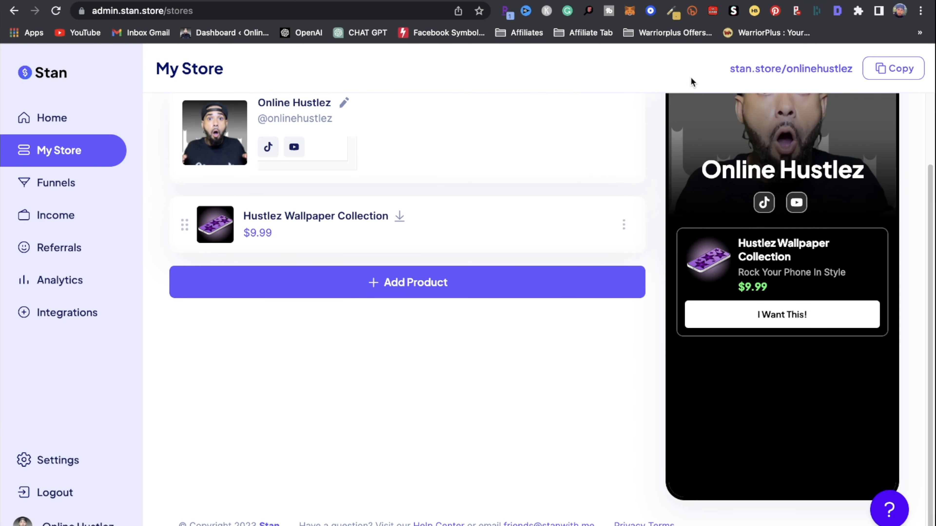
drag(728, 69, 857, 76)
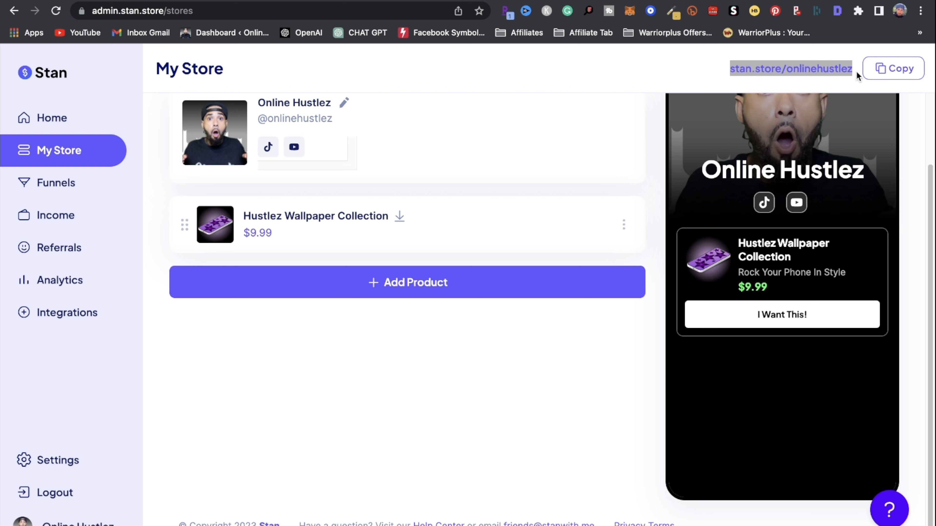
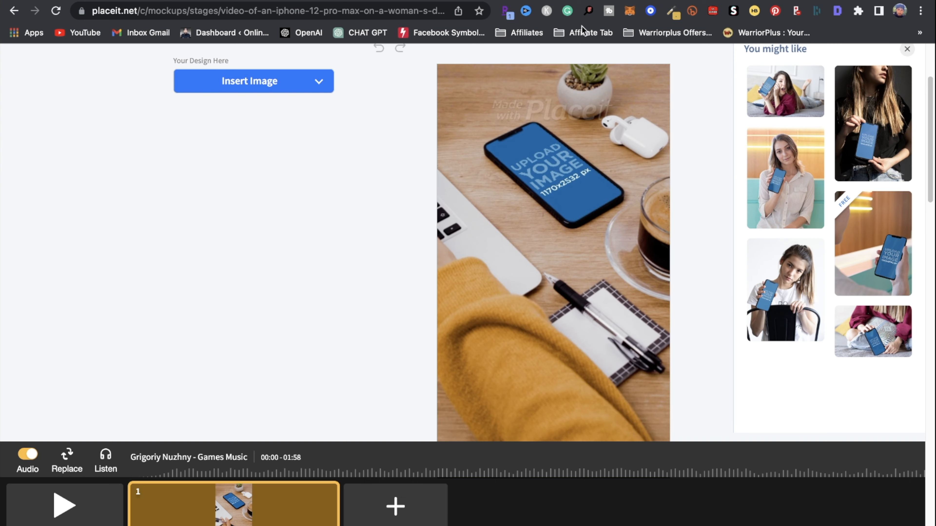
Step: Back in the Placeit video, search for "phone mockups" and add the phone on a dark wooden table as a second slide
scroll(326, 266, up, 3)
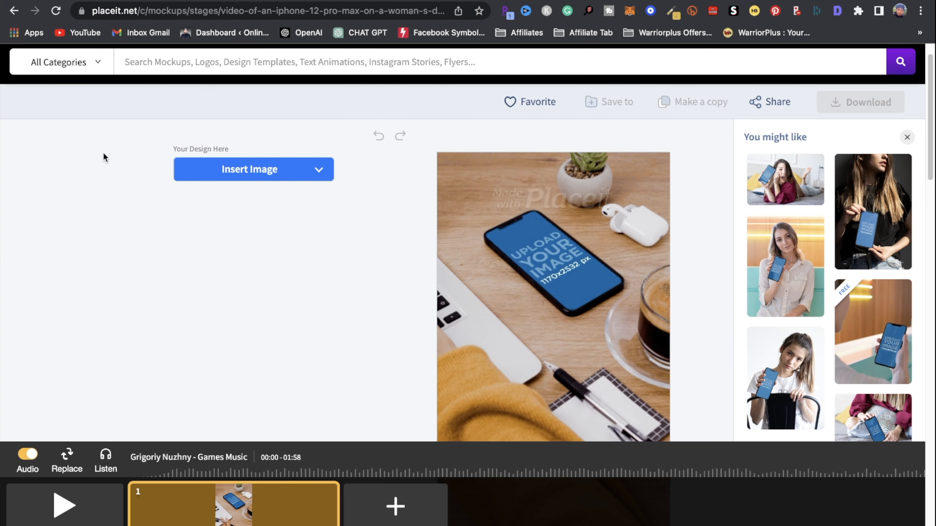
click(399, 521)
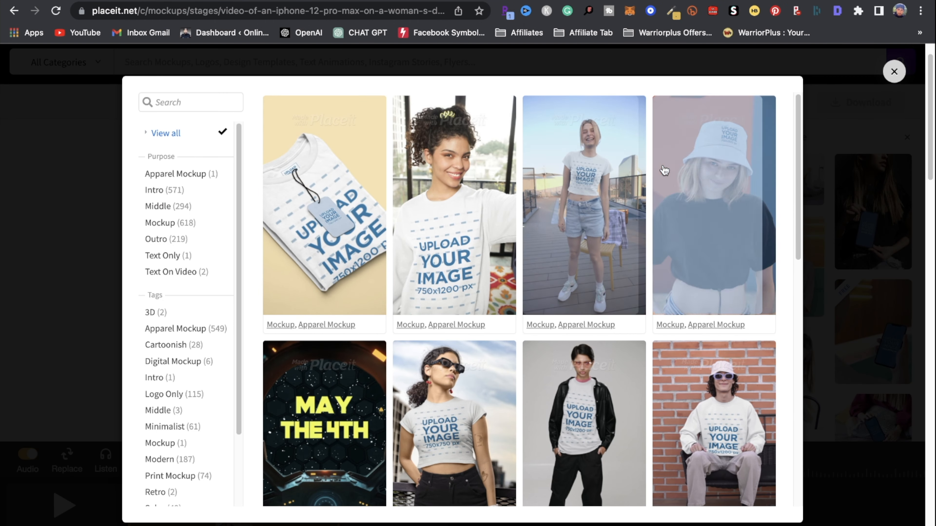
text(phone mockups)
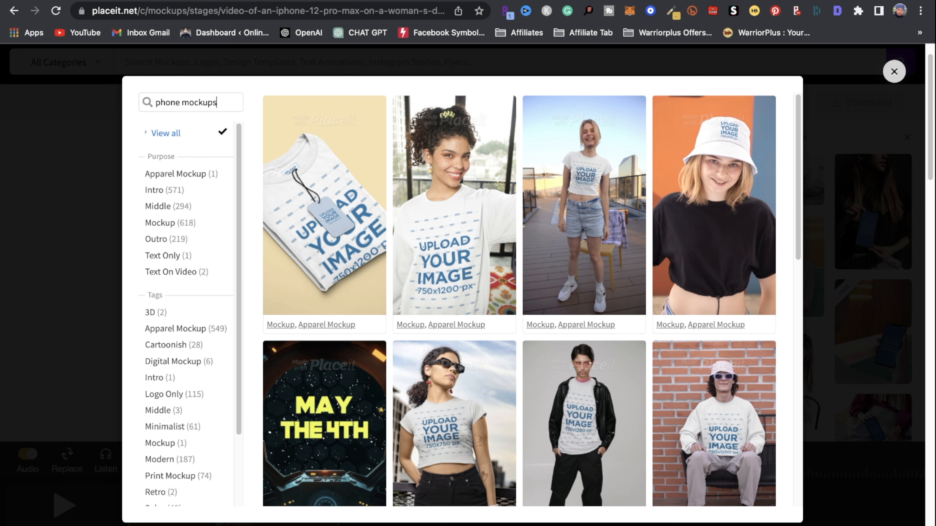
key(Return)
scroll(619, 223, down, 10)
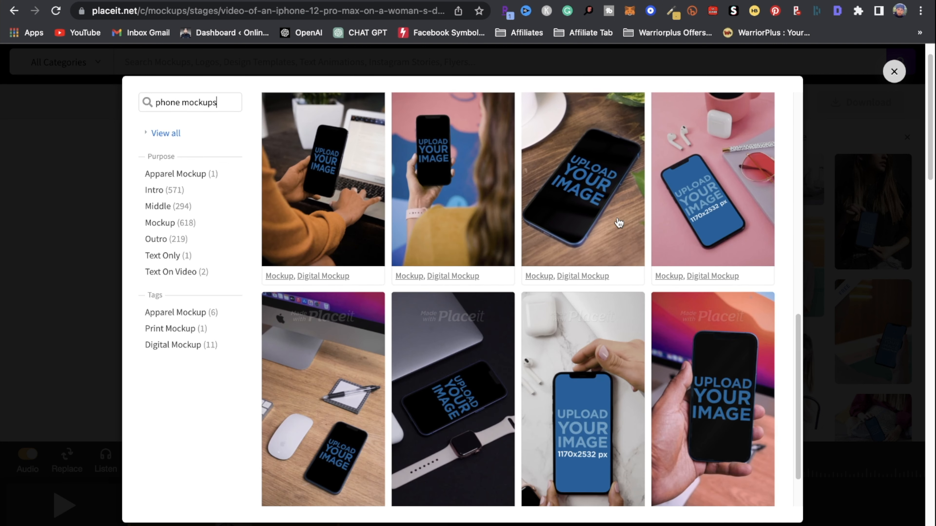
click(619, 223)
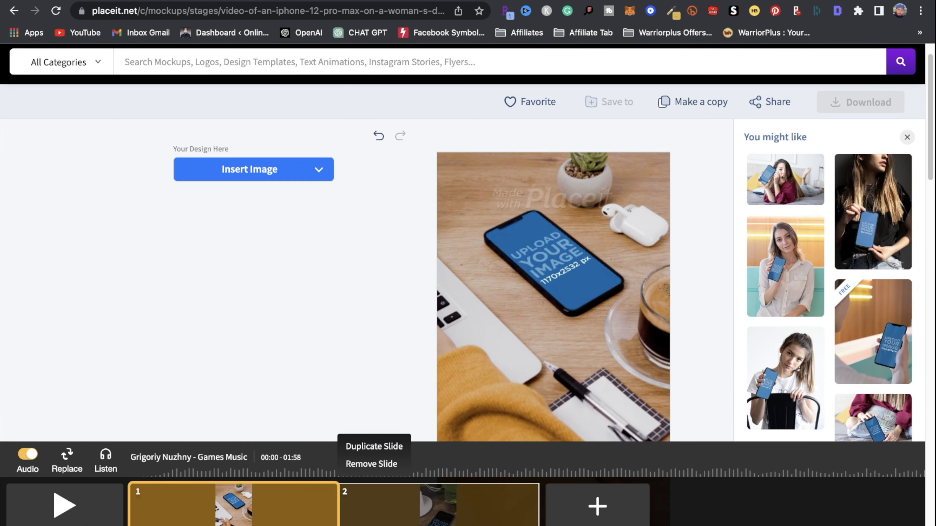
Step: Upload the purple star wallpaper from Downloads to the first slide and enlarge it to fill the phone-screen crop area
scroll(302, 226, up, 2)
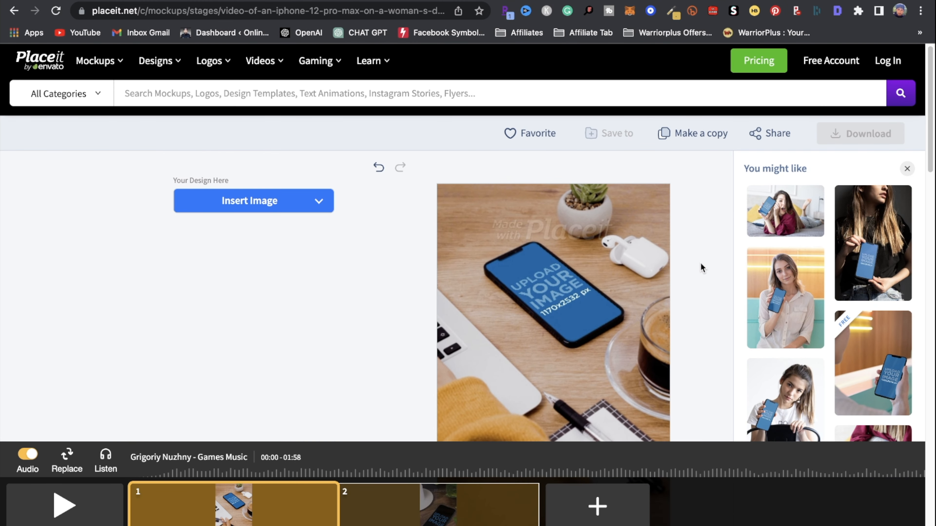
scroll(573, 292, down, 1)
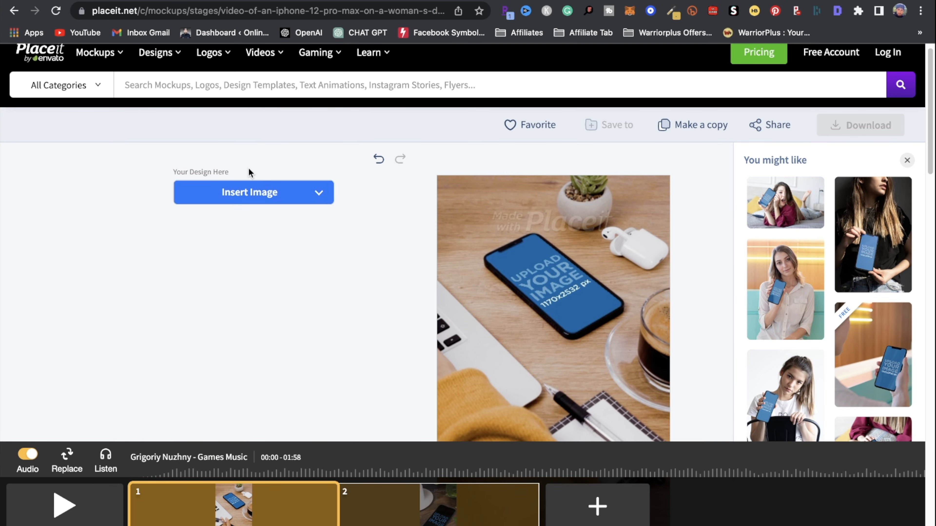
click(262, 201)
click(252, 245)
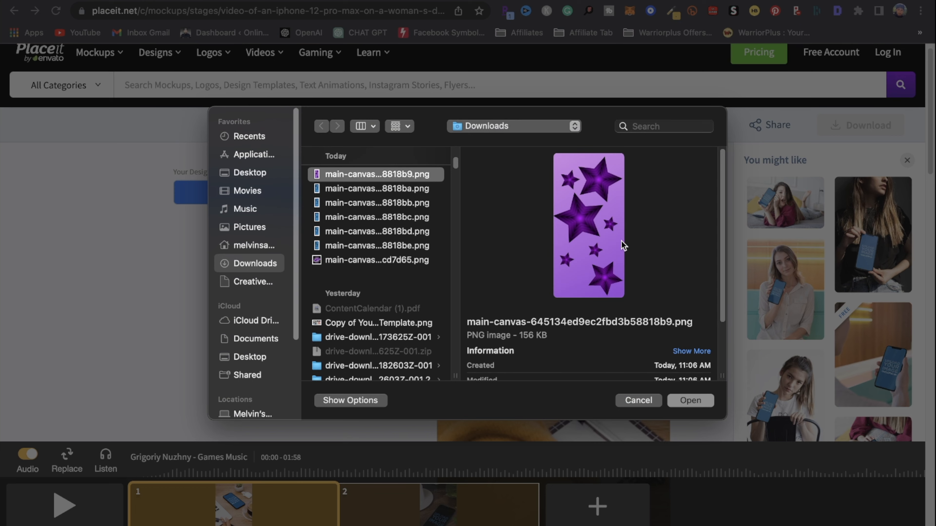
click(691, 401)
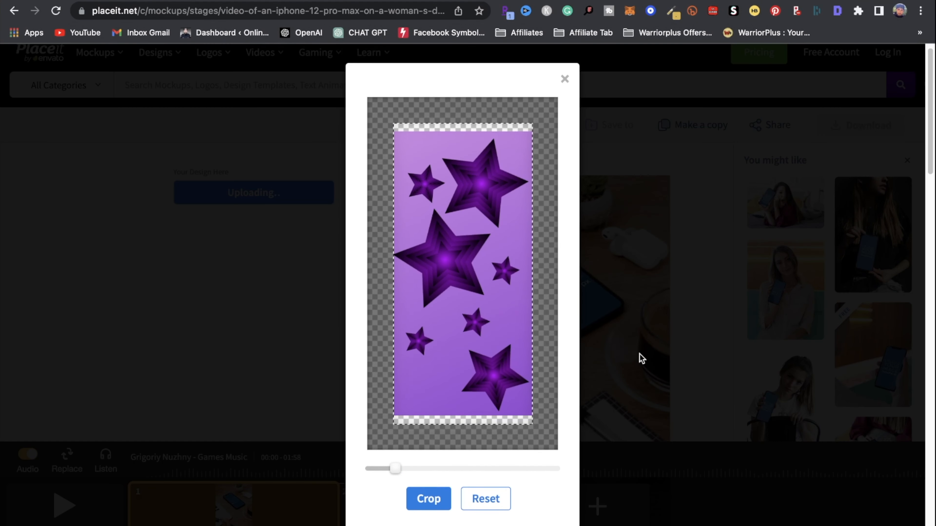
drag(393, 470, 402, 470)
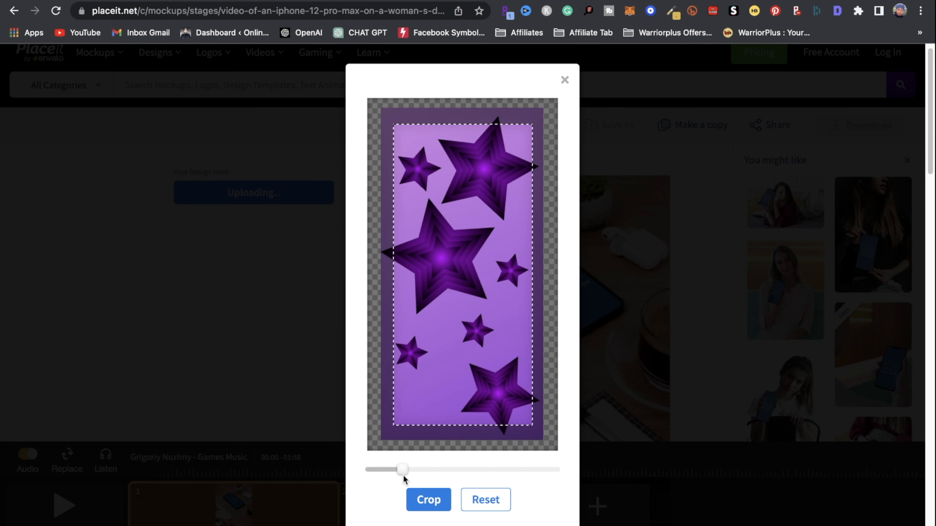
click(428, 500)
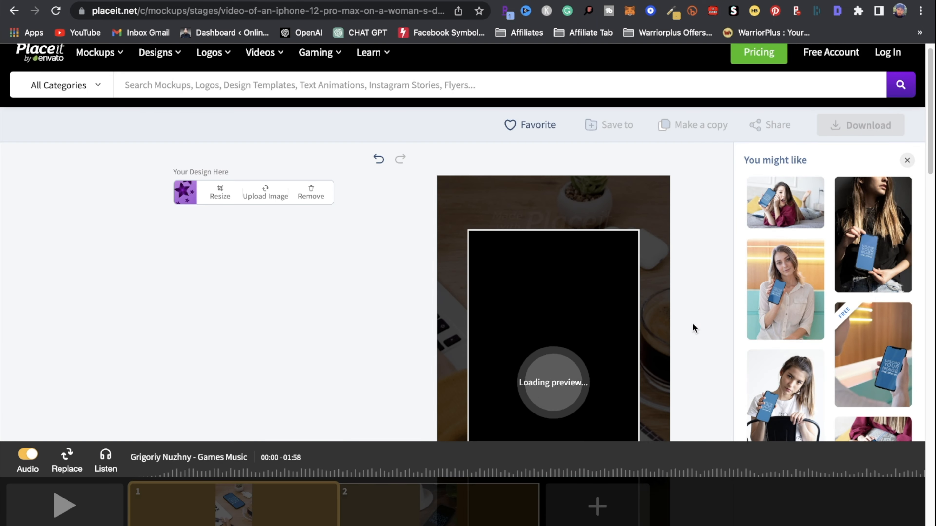
scroll(516, 270, down, 1)
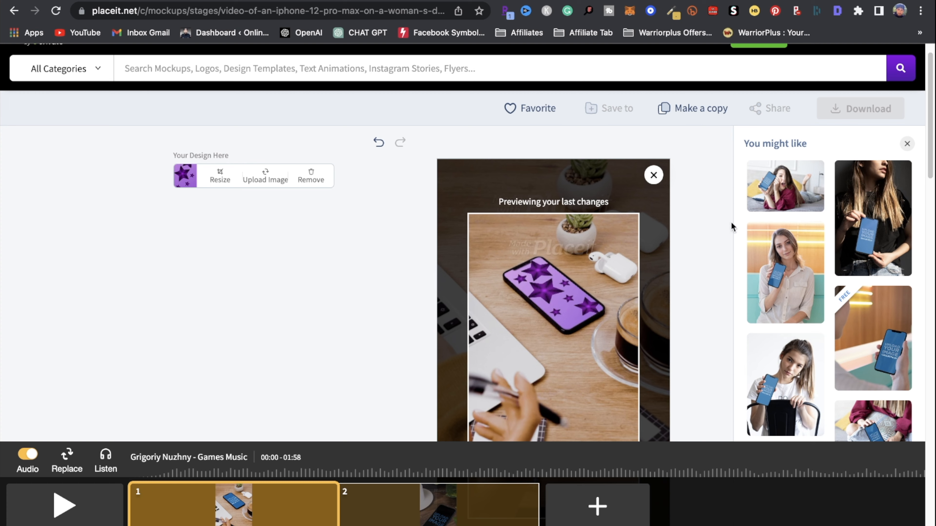
Step: On the second slide, hide the recommendations, upload a blue star wallpaper from Downloads and crop it to the phone screen
click(439, 505)
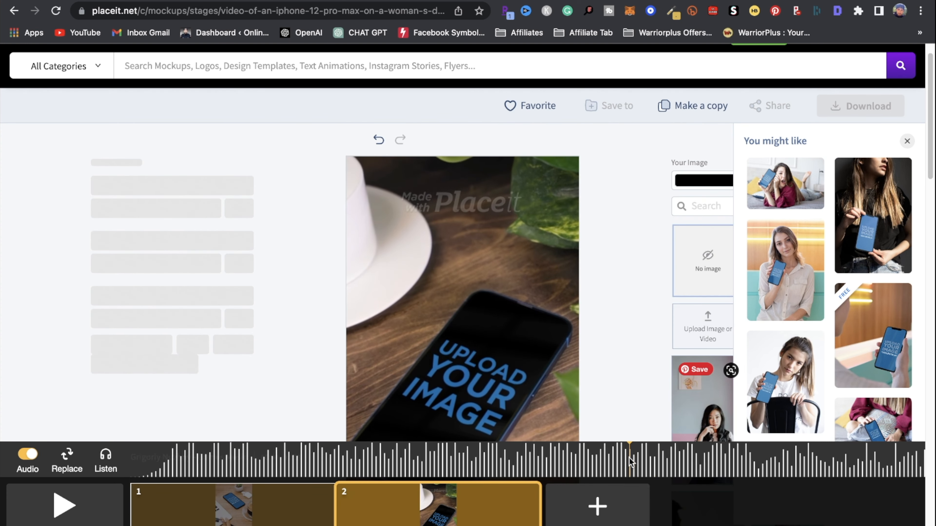
click(907, 142)
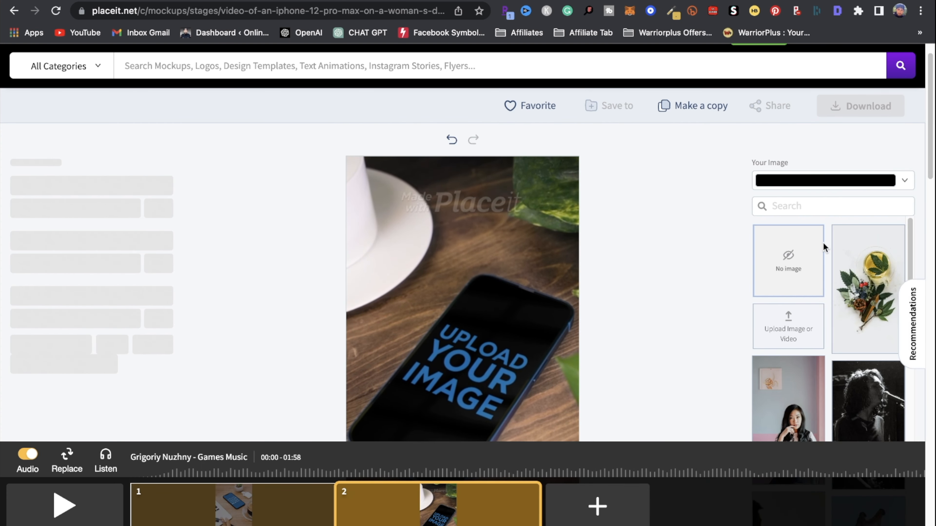
click(762, 338)
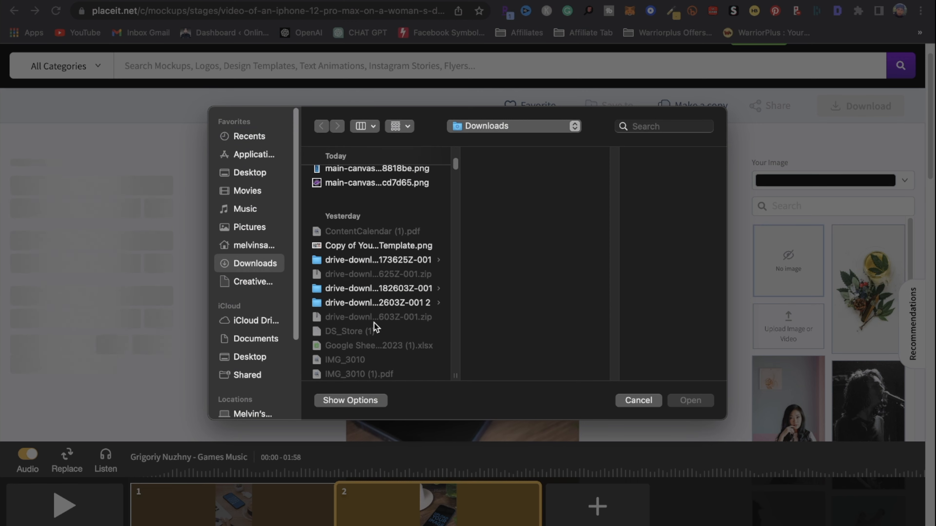
click(373, 297)
click(691, 401)
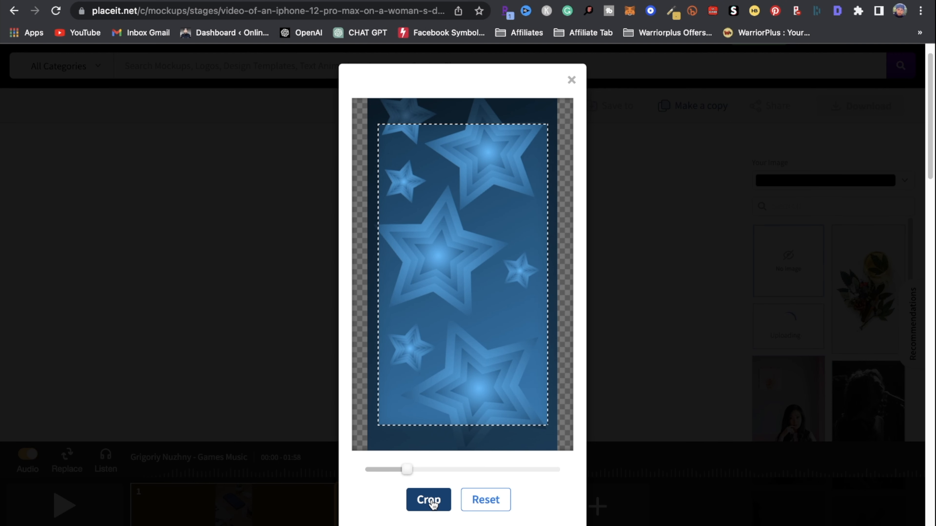
click(431, 501)
scroll(460, 494, down, 3)
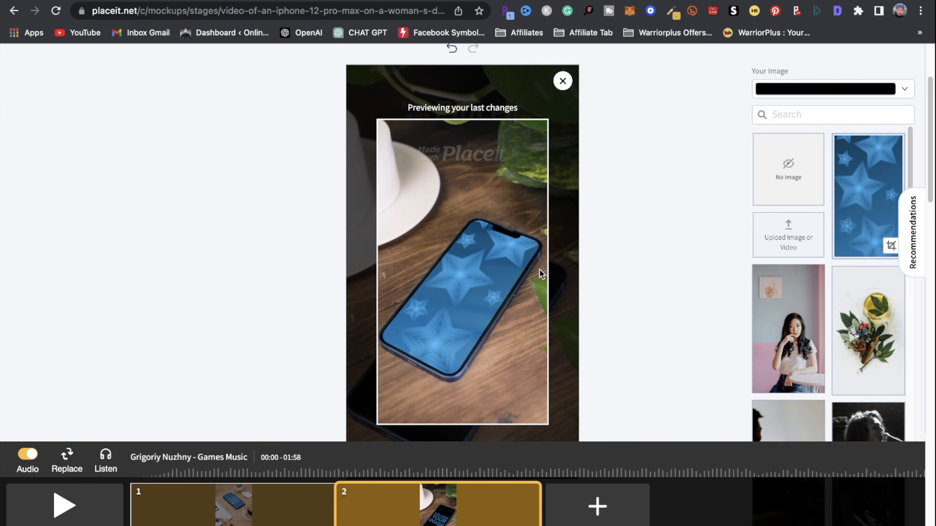
Step: Return to the first slide and review its preview with the purple star wallpaper
mouse_move(194, 515)
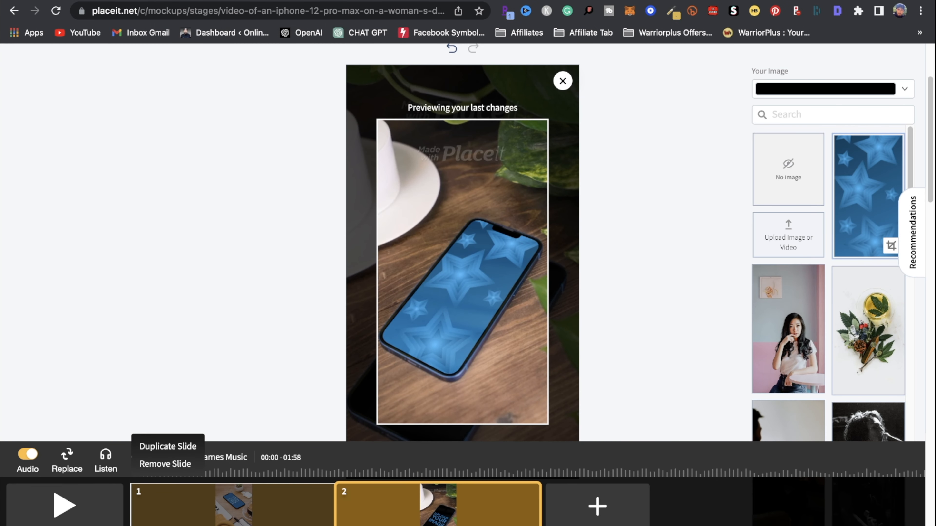
click(194, 515)
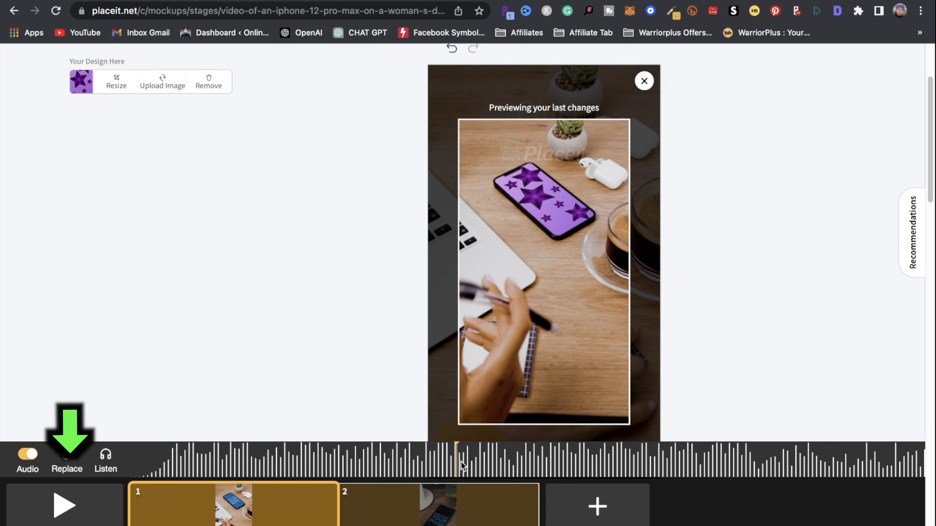
scroll(534, 325, up, 4)
mouse_move(859, 143)
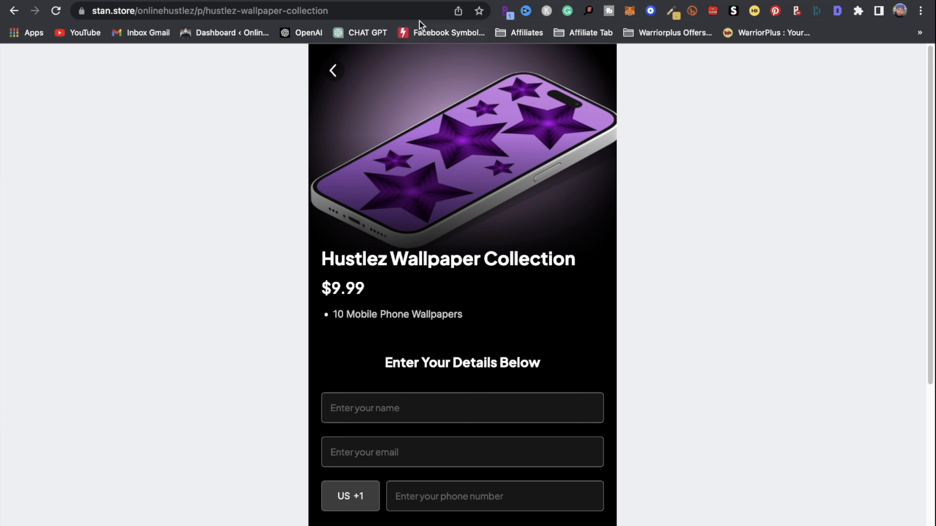
Step: Switch to Canva in the browser and search its templates for "MOBILE VIDEO"
click(326, 5)
text(canva)
key(Return)
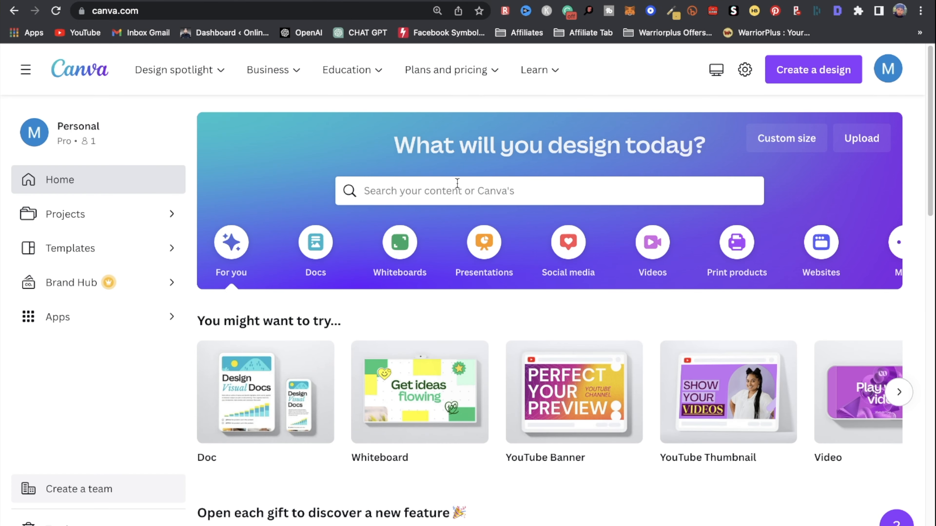
click(474, 190)
click(785, 177)
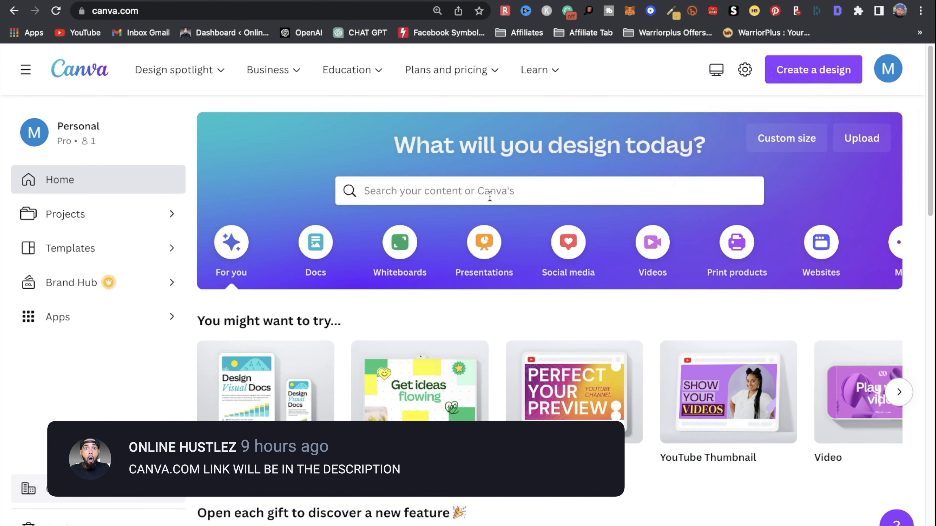
click(423, 184)
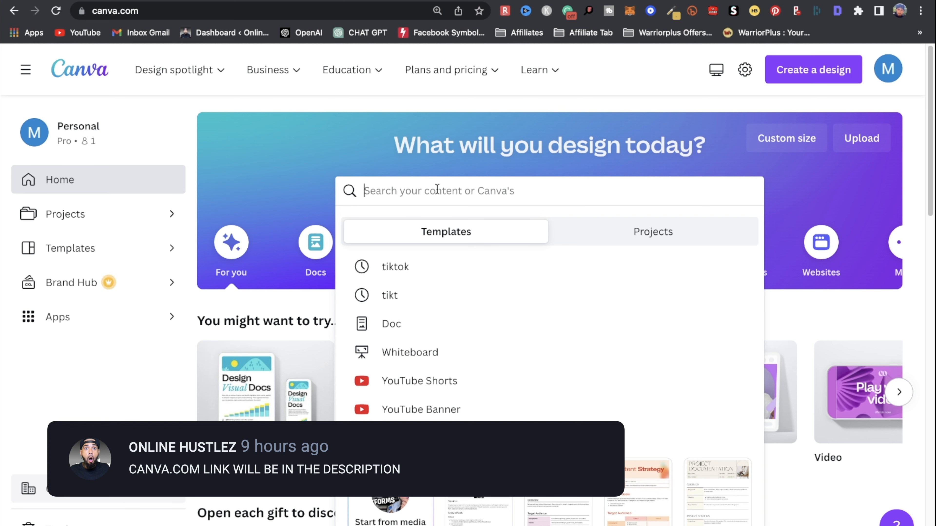
text(MOBILE VIDEO)
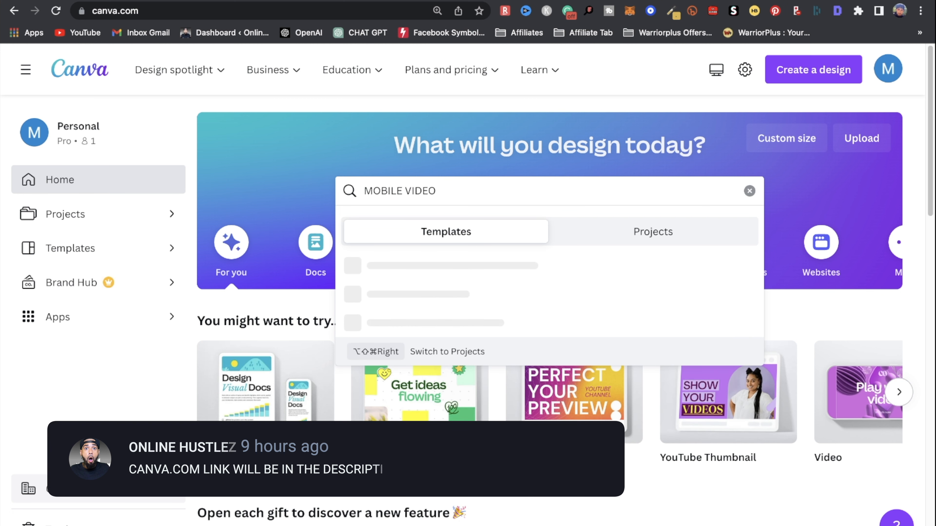
key(Return)
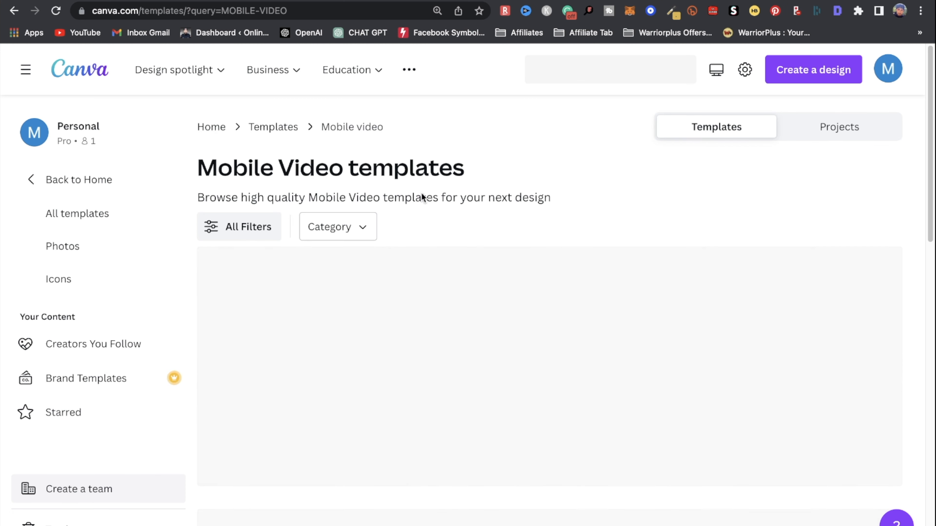
Step: Create a blank Mobile Video design and add a second page to it
scroll(445, 241, down, 5)
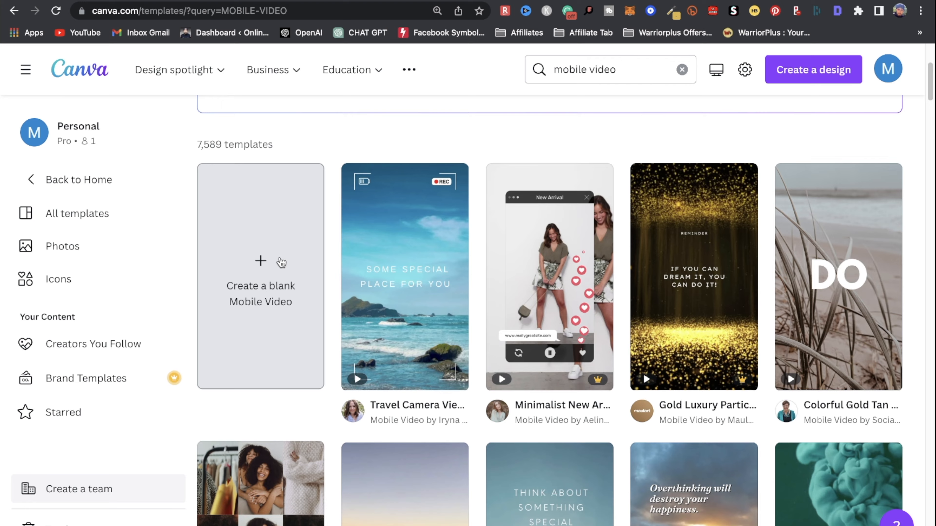
click(277, 267)
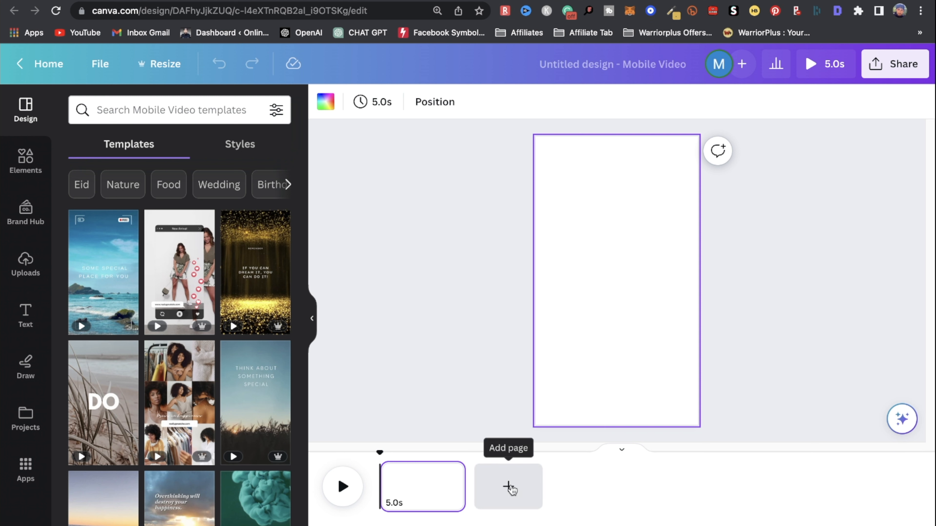
click(509, 486)
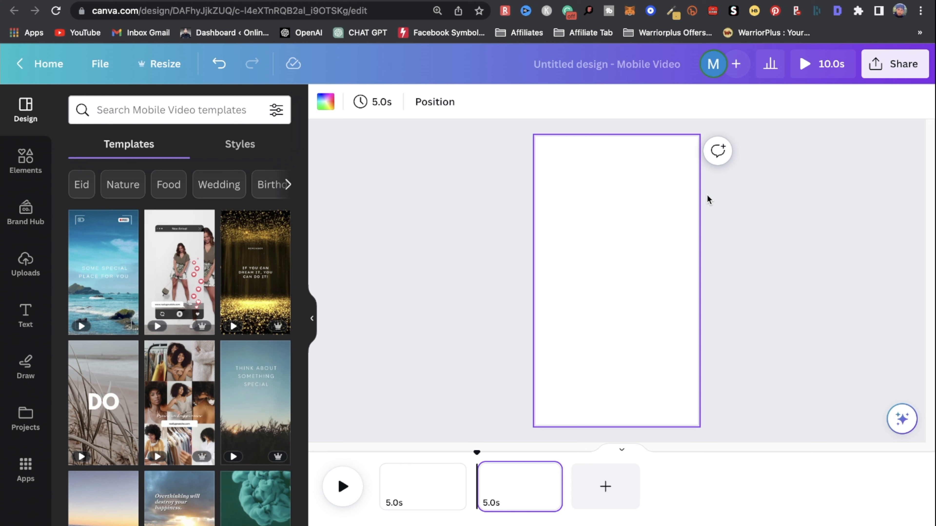
click(25, 321)
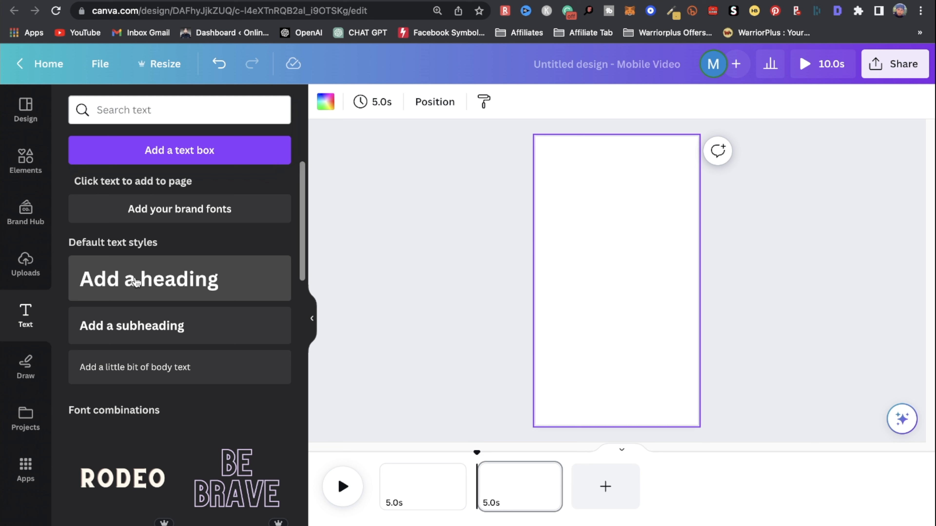
click(136, 287)
text(C)
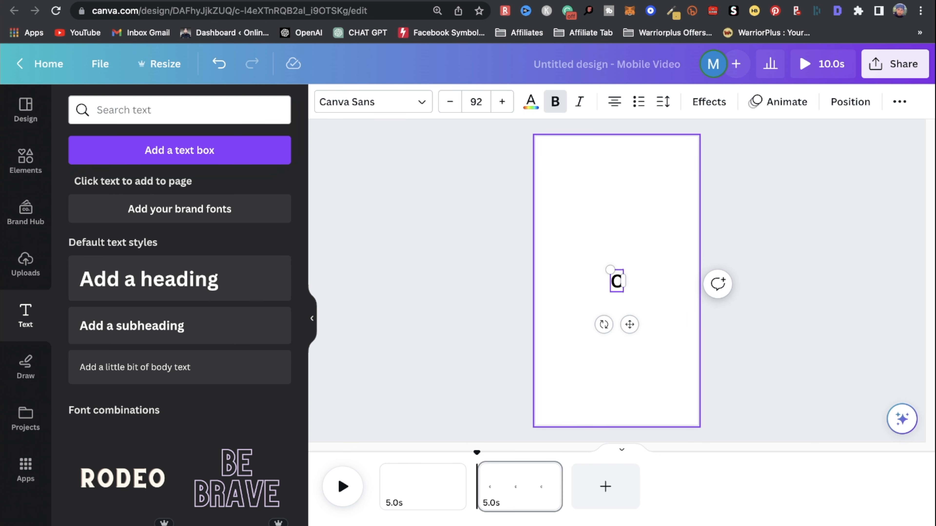
text(HECK LINK WILL BE O)
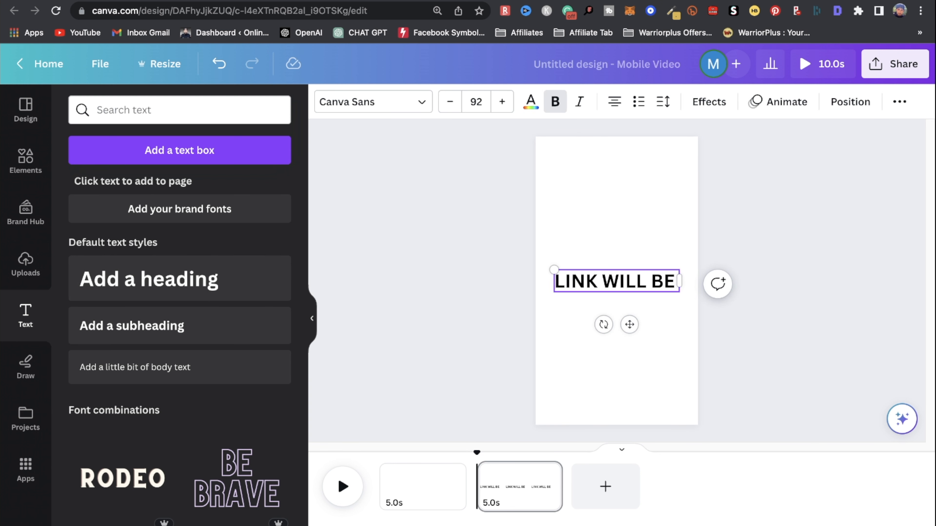
text(N MY INSTAGRAM ACCOUNT)
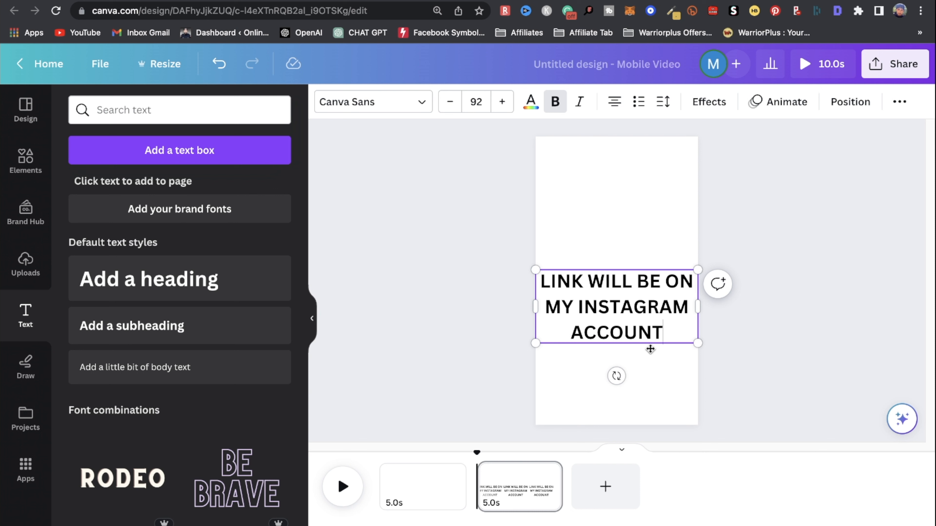
key(Return)
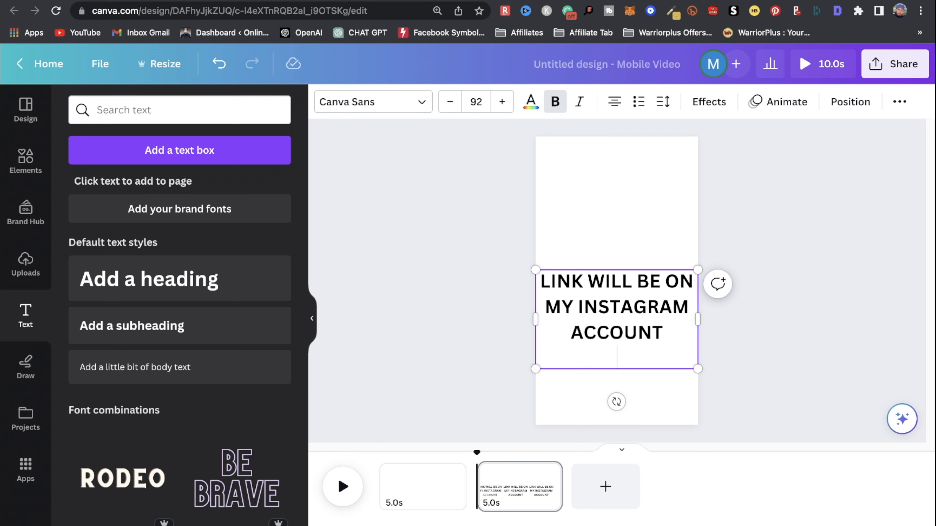
text(@ONLINEHUSTLZ)
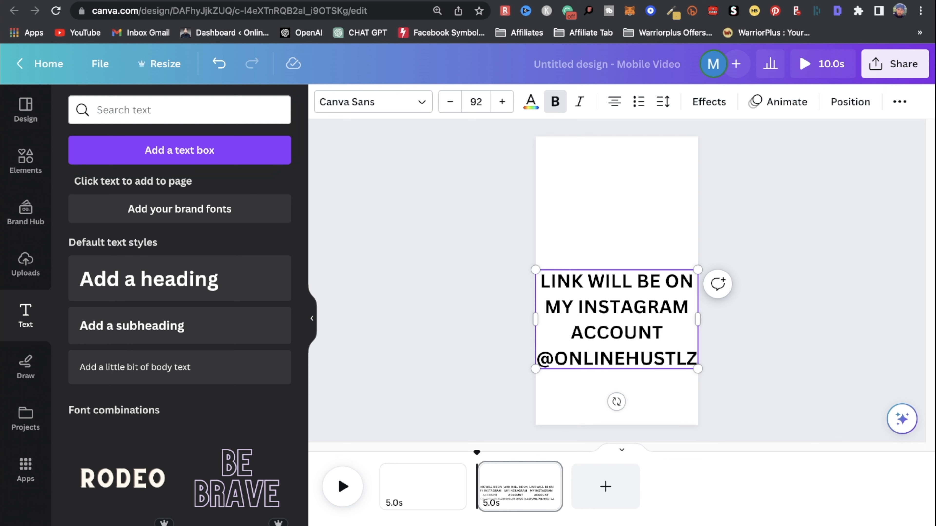
Step: Change the font of the entire heading to Intro Rust
triple_click(695, 359)
key(super+a)
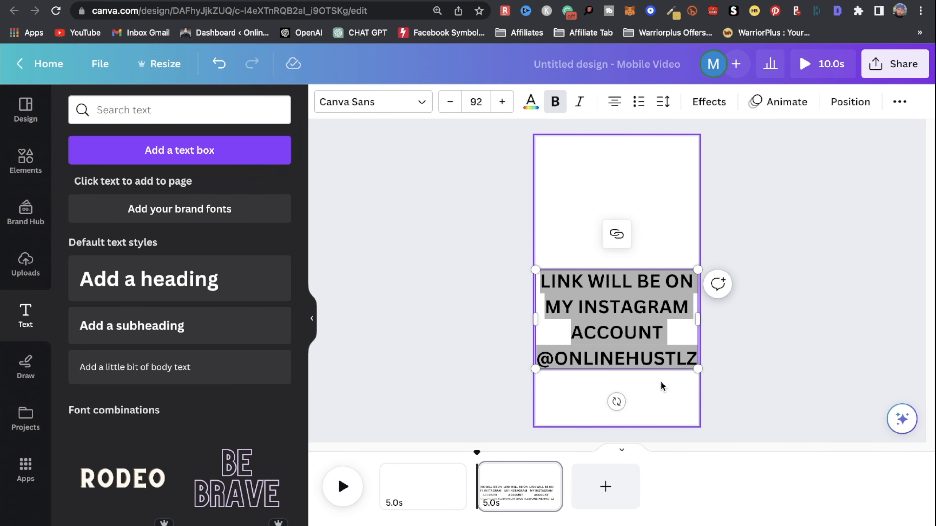
click(418, 104)
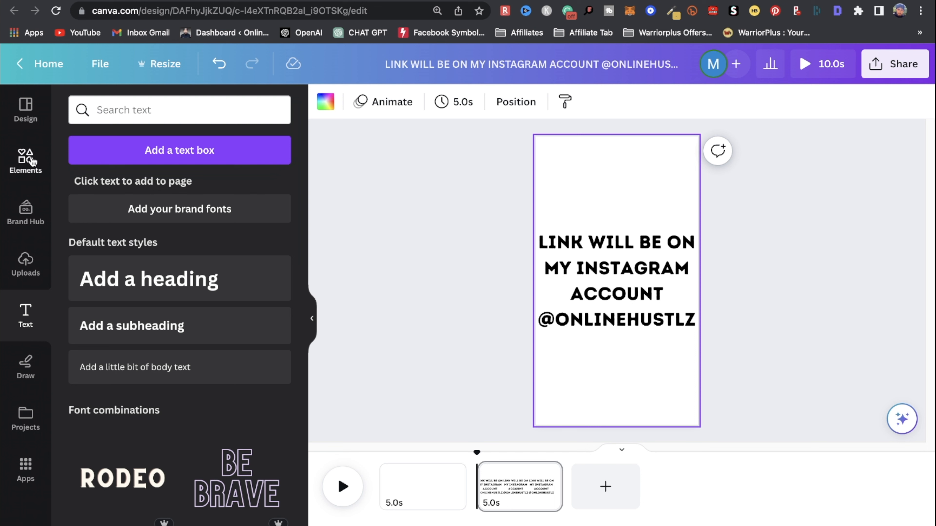
Step: Search the elements for "instagram" and place the colored gradient Instagram logo above the heading
click(26, 159)
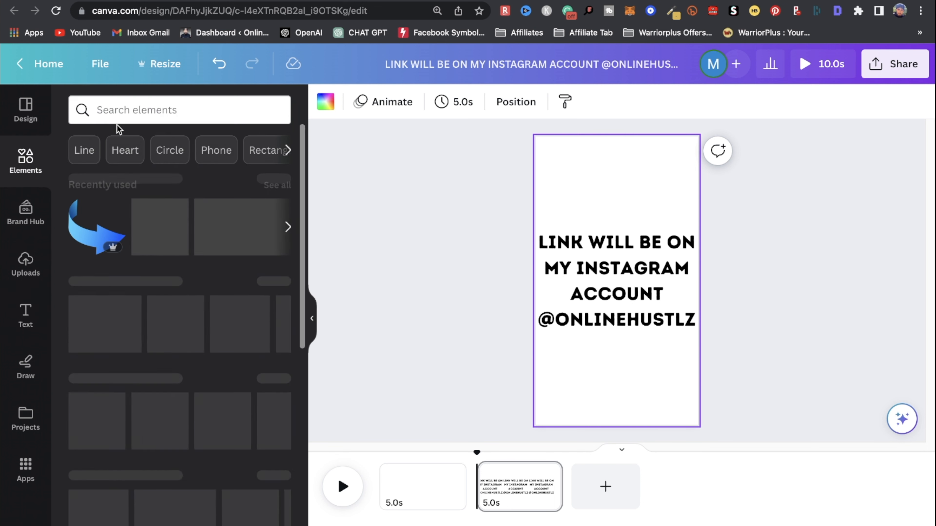
click(167, 117)
text(INSTAGR)
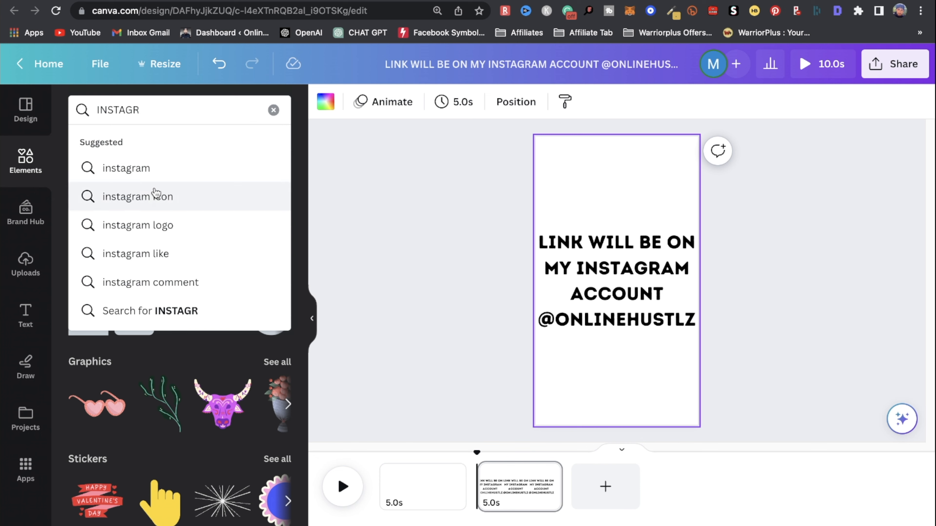
click(173, 169)
click(172, 263)
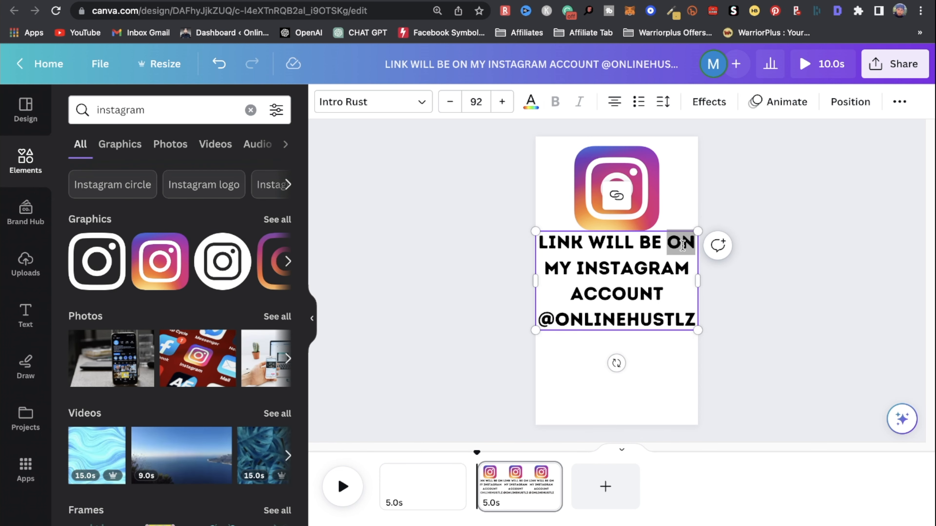
Step: Change "ON" to "IN" in the heading's first line
click(682, 245)
key(BackSpace)
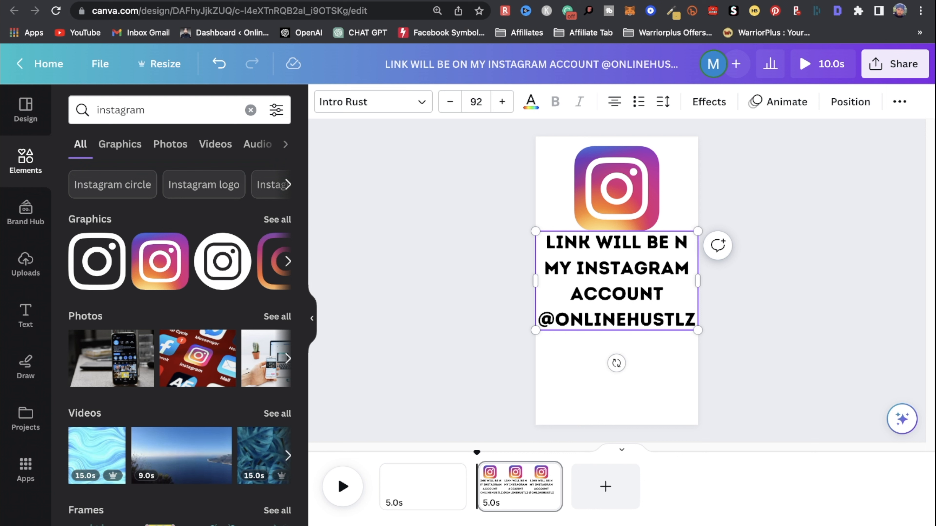
text(I)
Step: Replace the word "ACCOUNT" in the heading with "BIO"
key(Down)
key(Down)
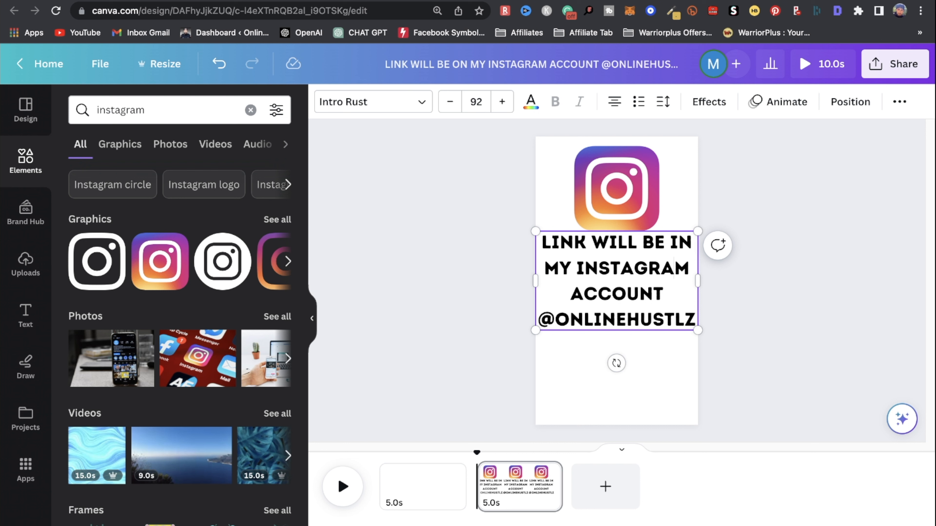
key(BackSpace)
key(BackSpace)
key(BackSpace)
key(BackSpace)
key(BackSpace)
key(BackSpace)
key(BackSpace)
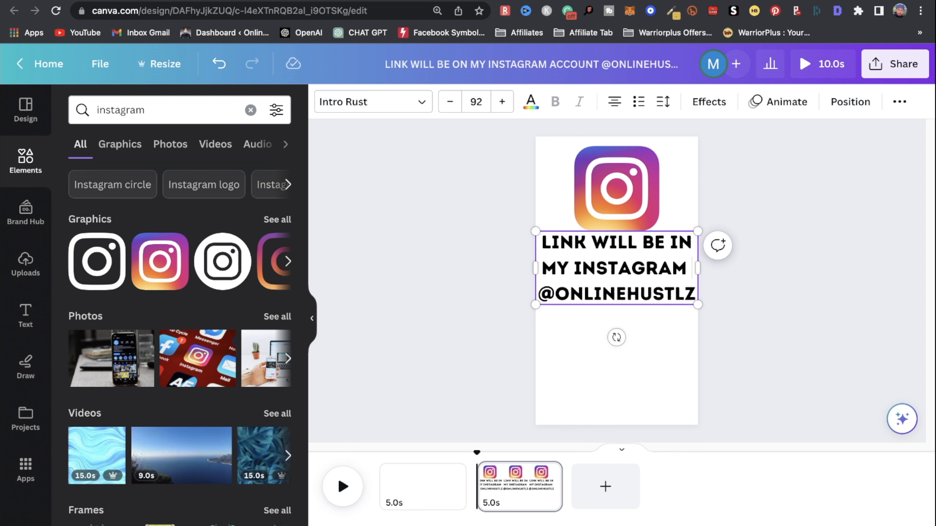
text(NIO)
key(Left)
key(Left)
key(BackSpace)
text(B)
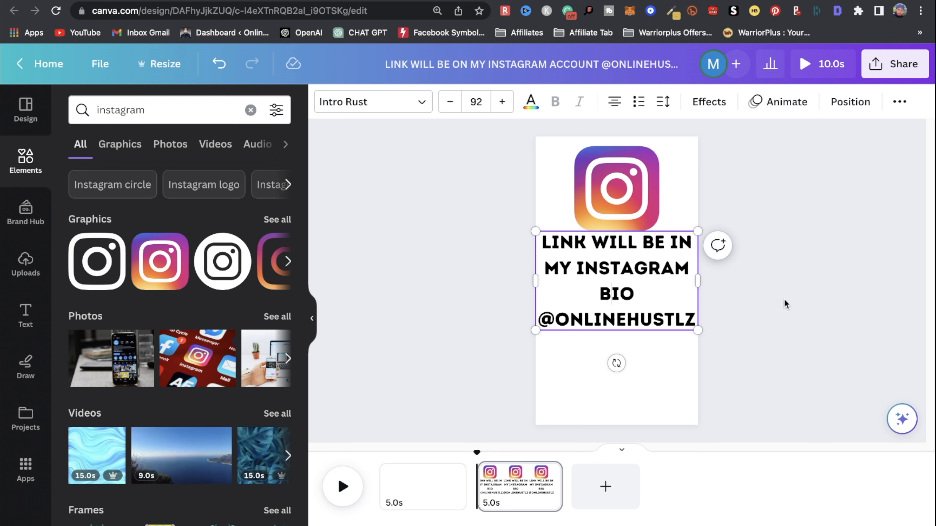
Step: Move the heading slightly down from the Instagram logo and set the page background to black
click(569, 433)
drag(654, 299, 656, 307)
click(544, 147)
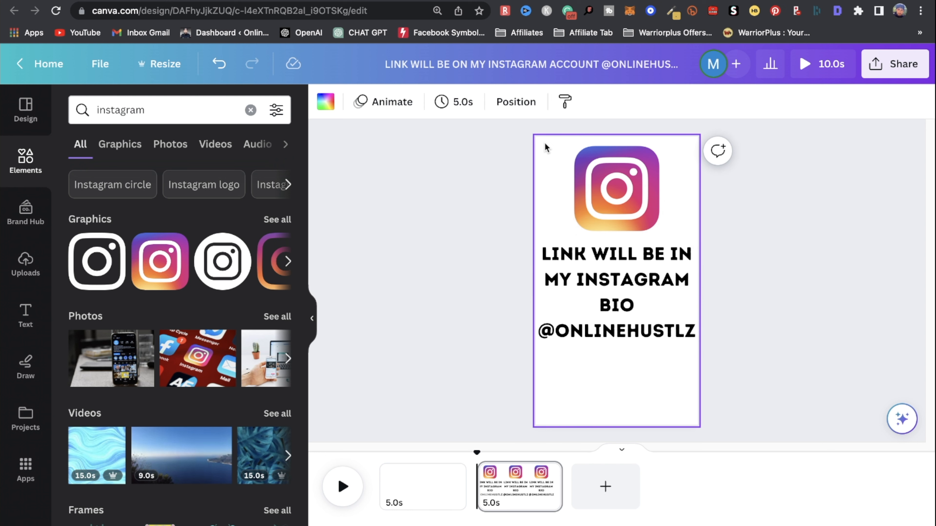
click(325, 101)
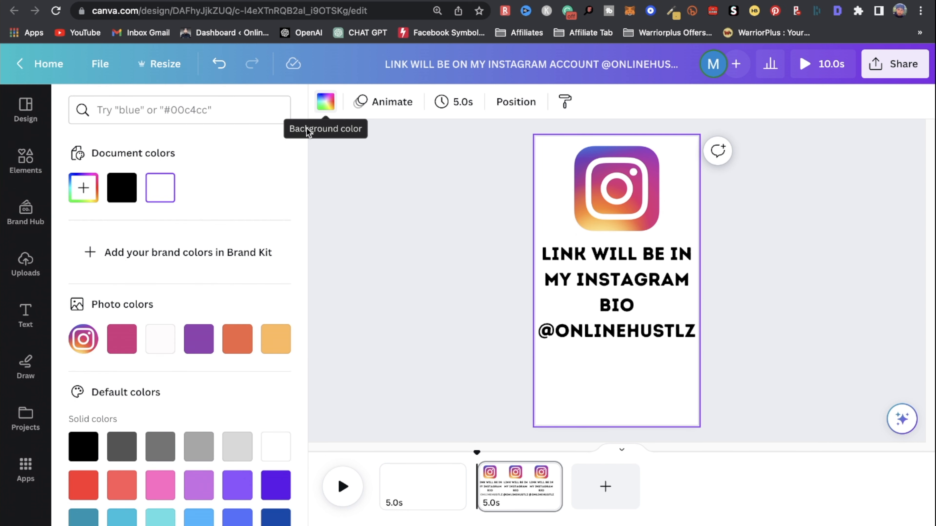
click(125, 340)
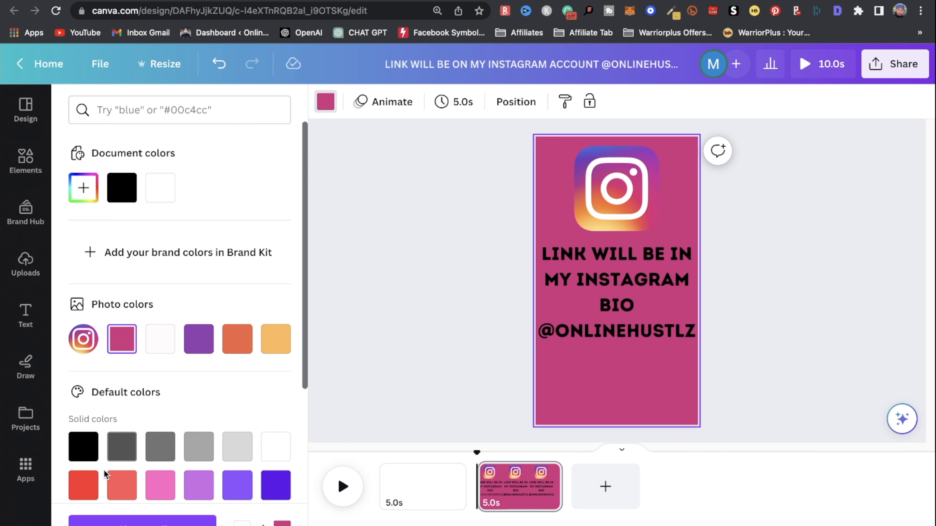
click(83, 485)
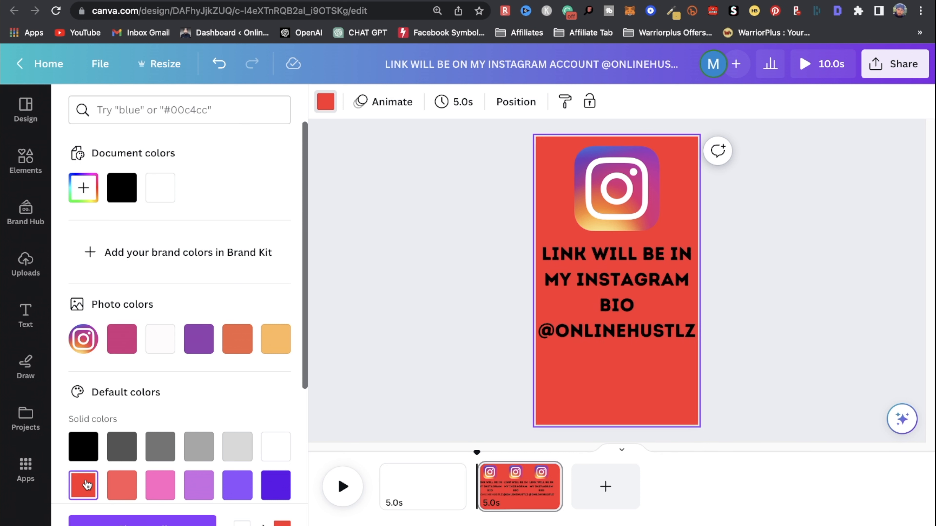
click(82, 447)
Step: Select all of the heading text and color it white
double_click(563, 279)
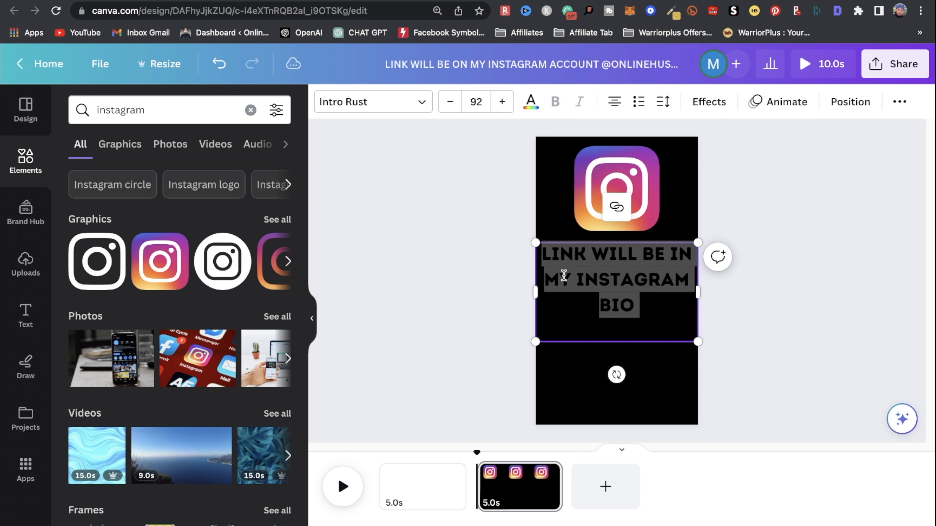
drag(541, 253, 667, 353)
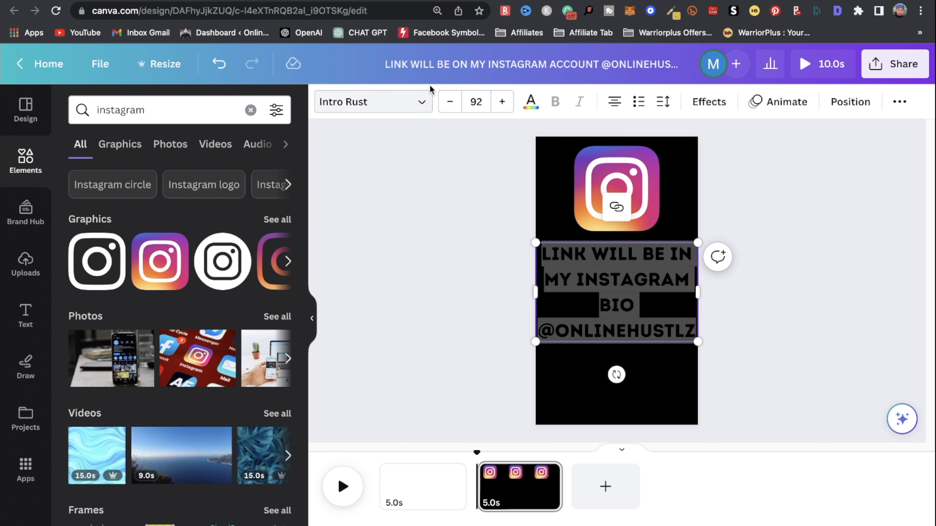
click(538, 108)
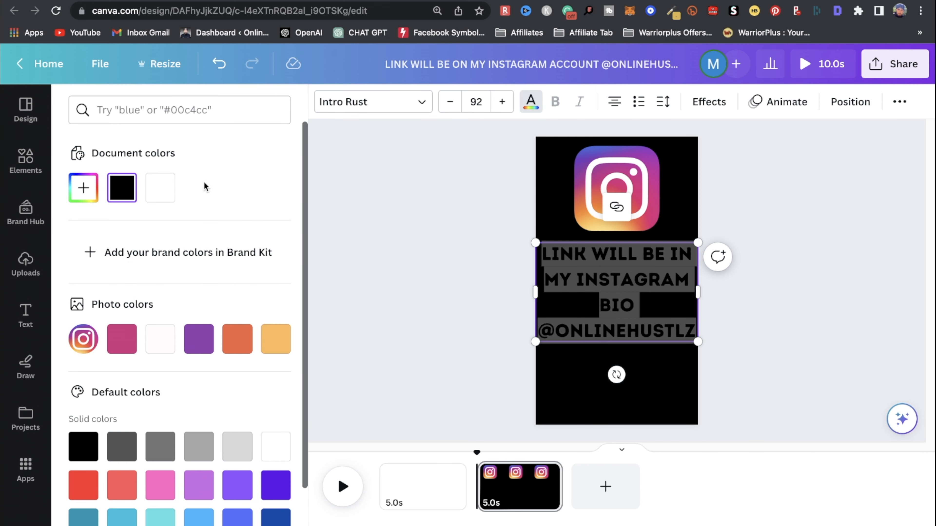
click(160, 187)
click(789, 261)
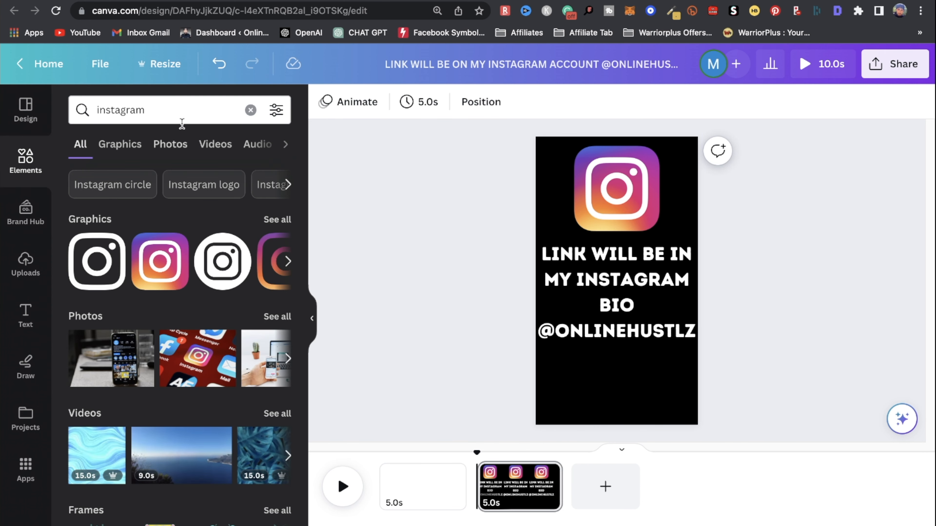
Step: Search the elements for "UP ARROW" and add the solid upward arrow graphic to the Instagram page
click(251, 110)
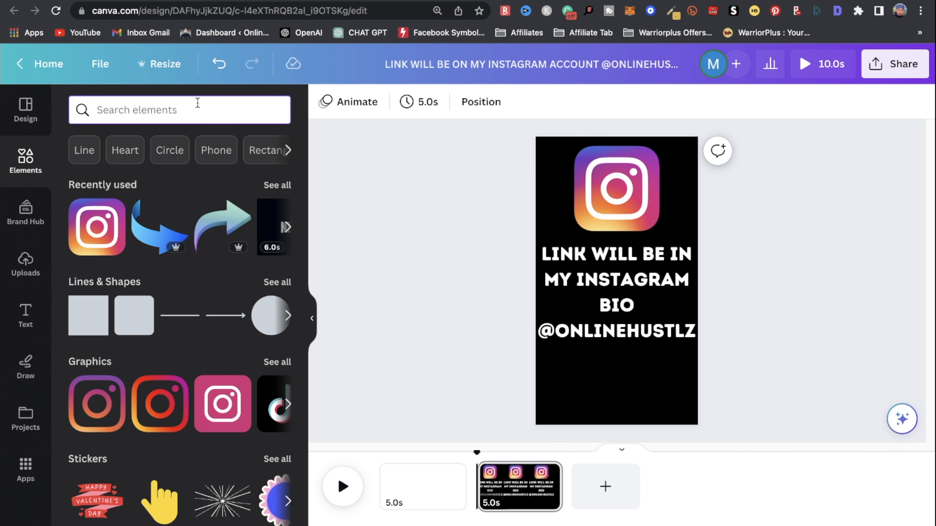
text(ARROW)
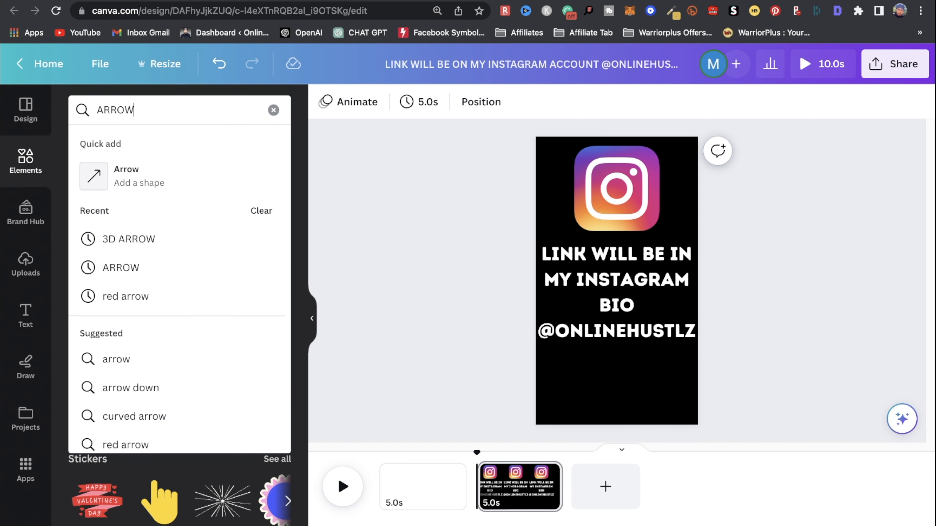
key(Return)
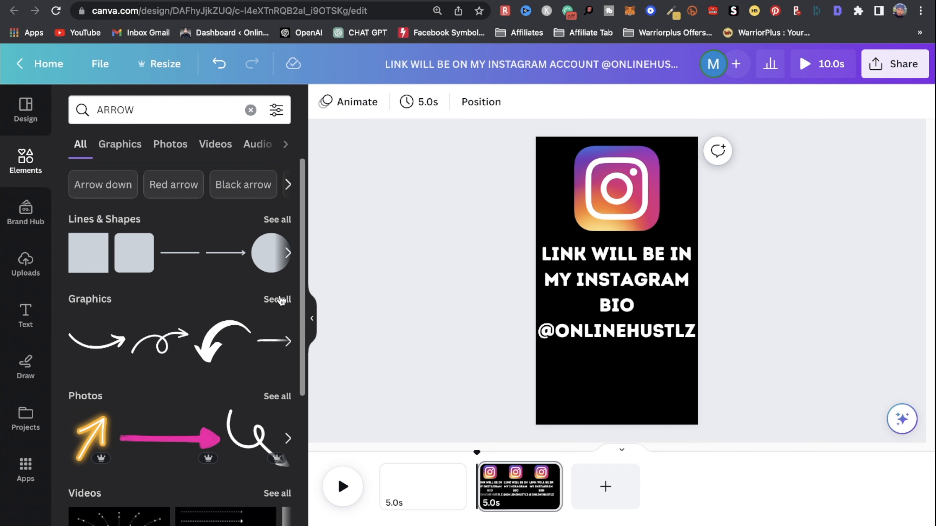
click(104, 113)
text(UP)
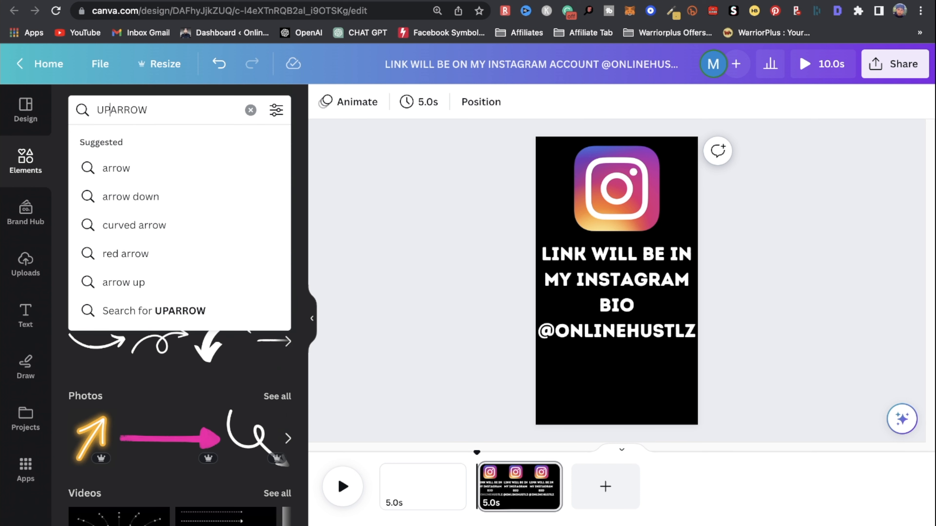
key(Return)
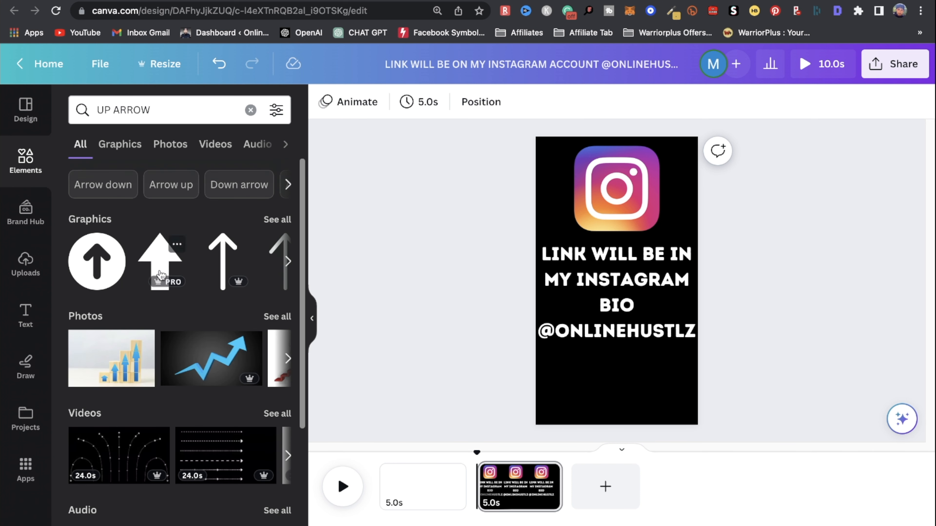
click(159, 263)
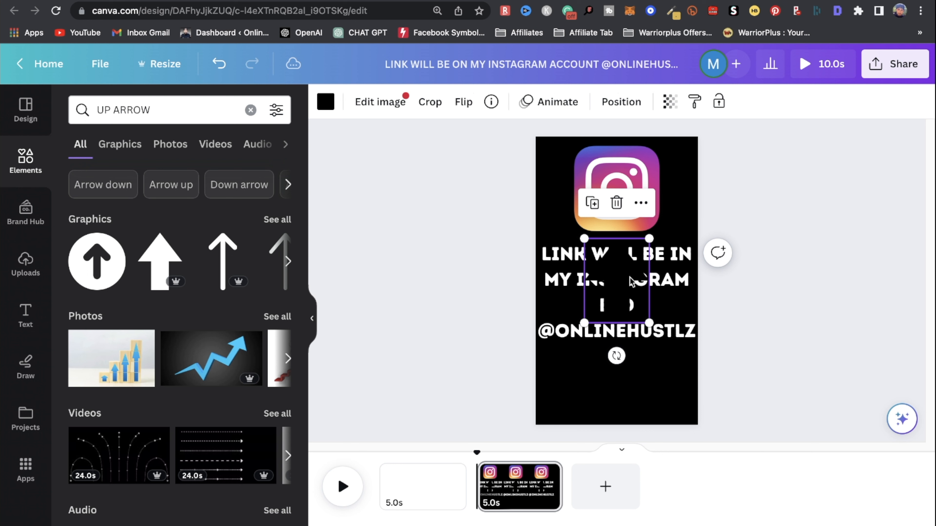
click(326, 101)
click(173, 196)
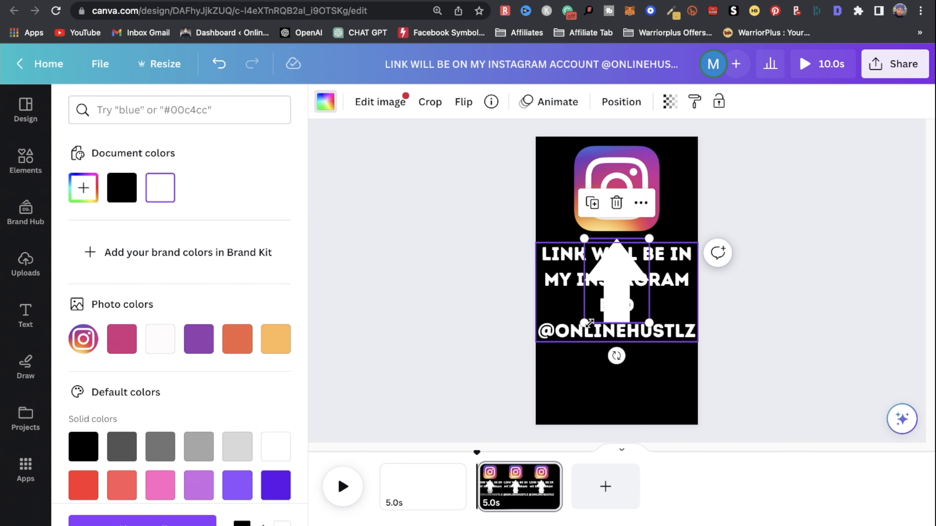
drag(627, 321, 626, 403)
click(819, 251)
click(861, 303)
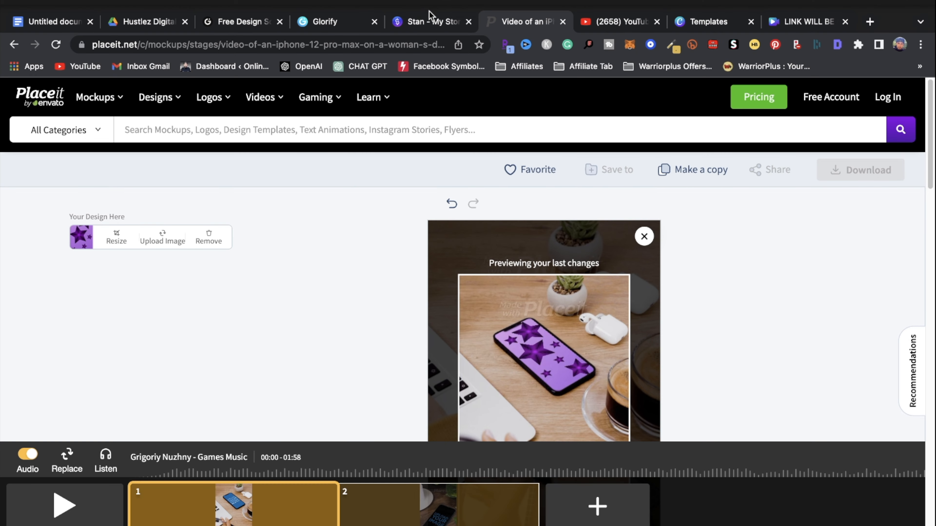
Step: Switch to the Stan My Store page and copy the store link
click(430, 21)
drag(716, 69, 861, 82)
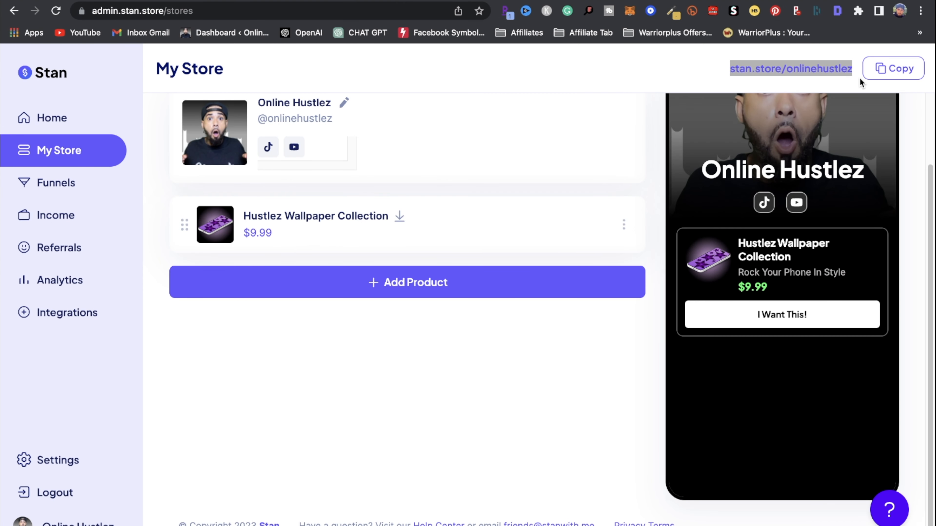
click(892, 72)
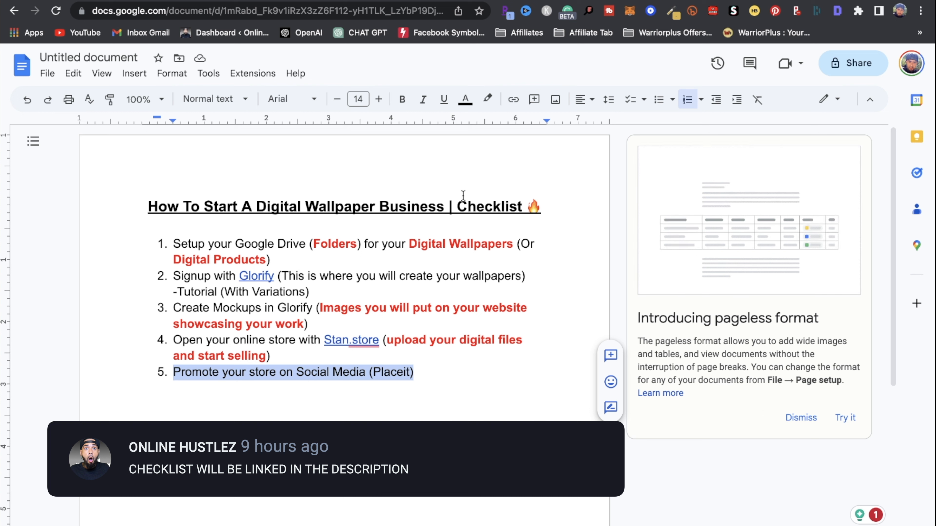
Step: Review the last checklist item in the Google Docs document and the Placeit mockup, and return to the Canva design
click(465, 370)
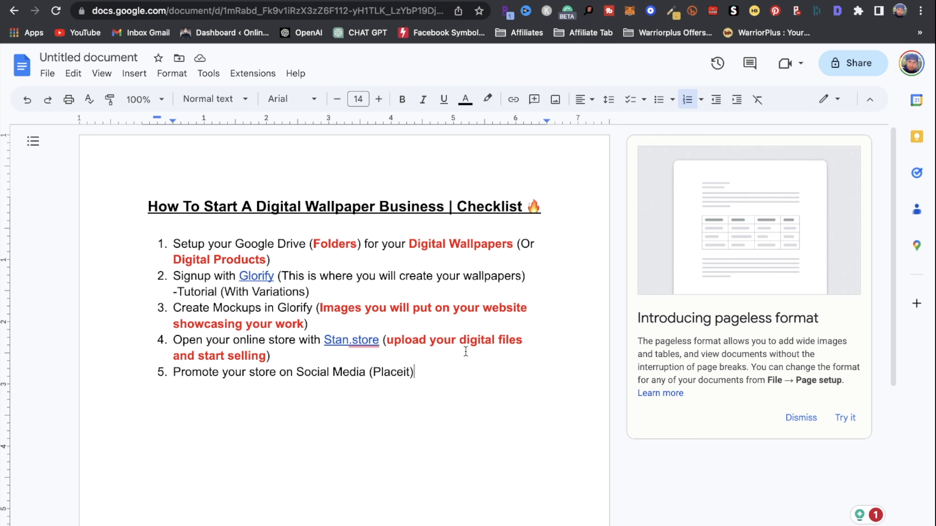
click(512, 0)
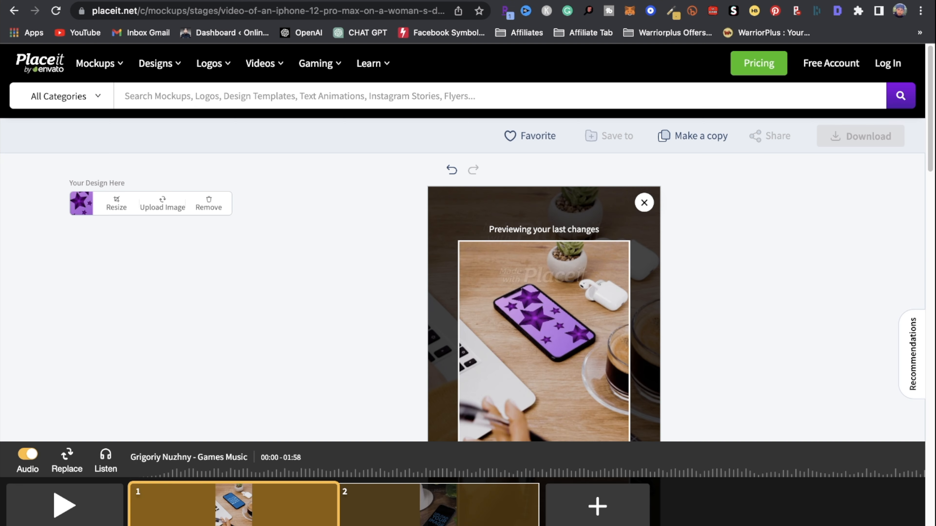
click(772, 1)
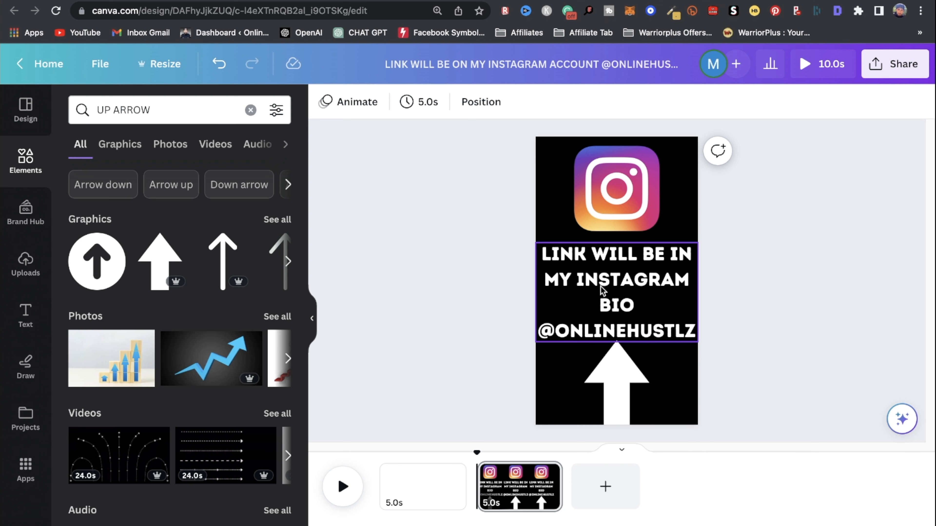